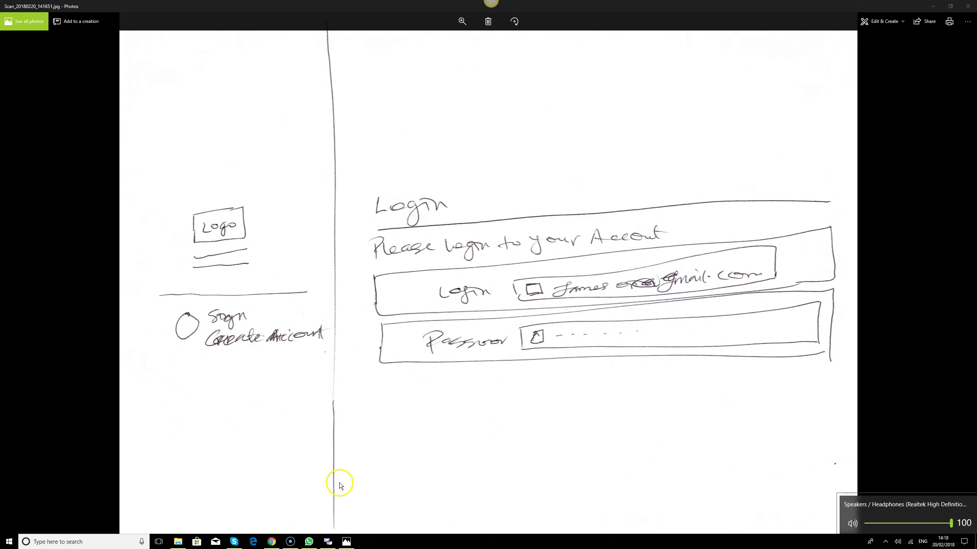
Launch Axure RP Pro 7.0 and create a new RP file.
{"action": "left_click", "coordinate": [46, 543]}
{"action": "type", "text": "Axur"}
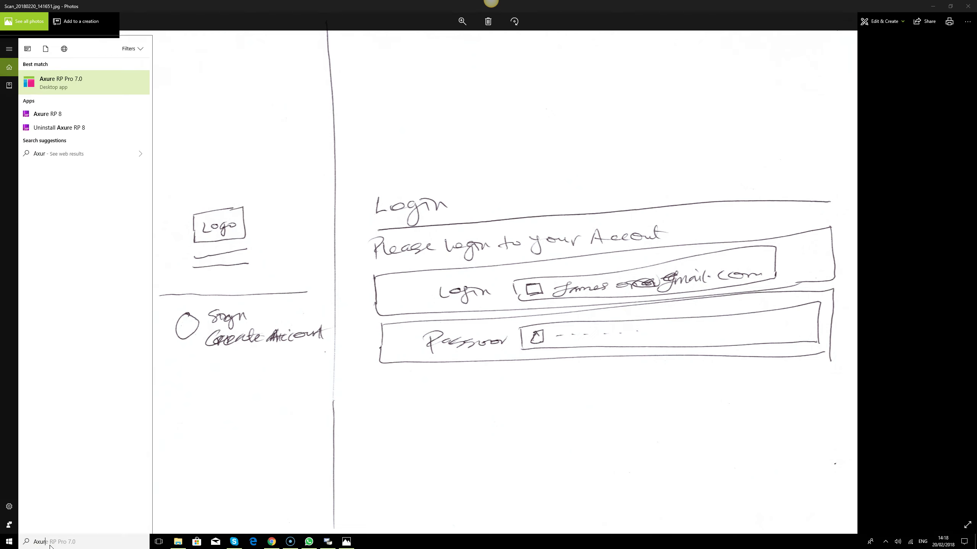
{"action": "type", "text": "e"}
{"action": "key", "text": "Return"}
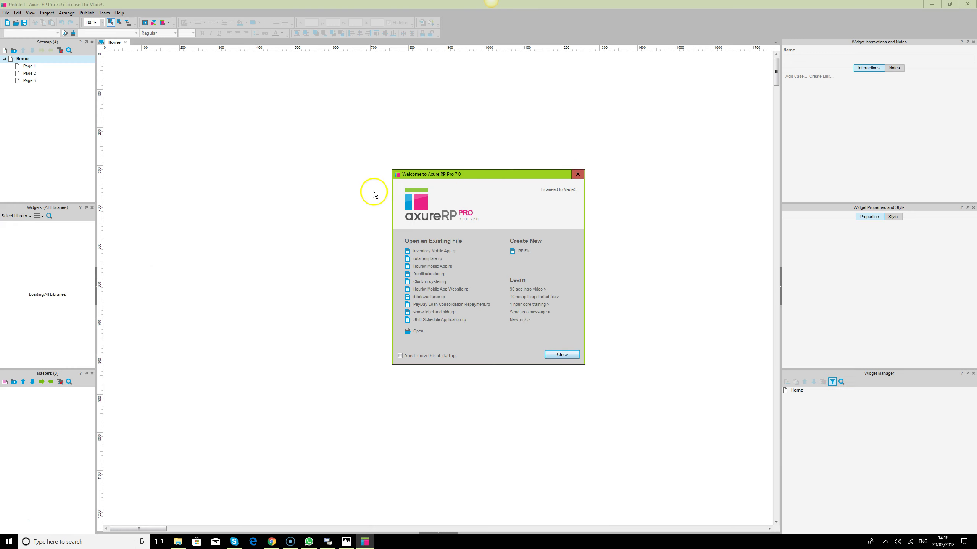
{"action": "left_click", "coordinate": [520, 253]}
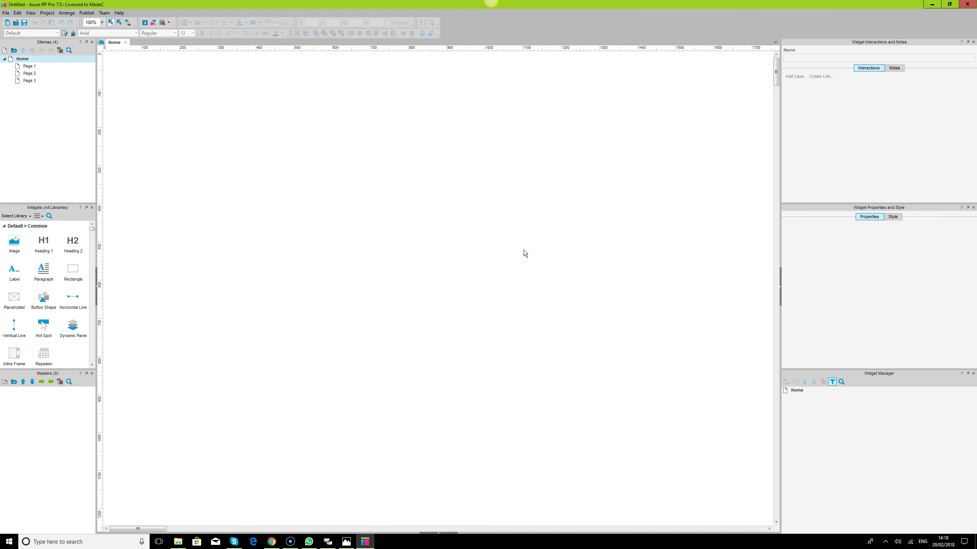
Save the project as "Website Landing Page" in the current folder.
{"action": "key", "text": "ctrl+s"}
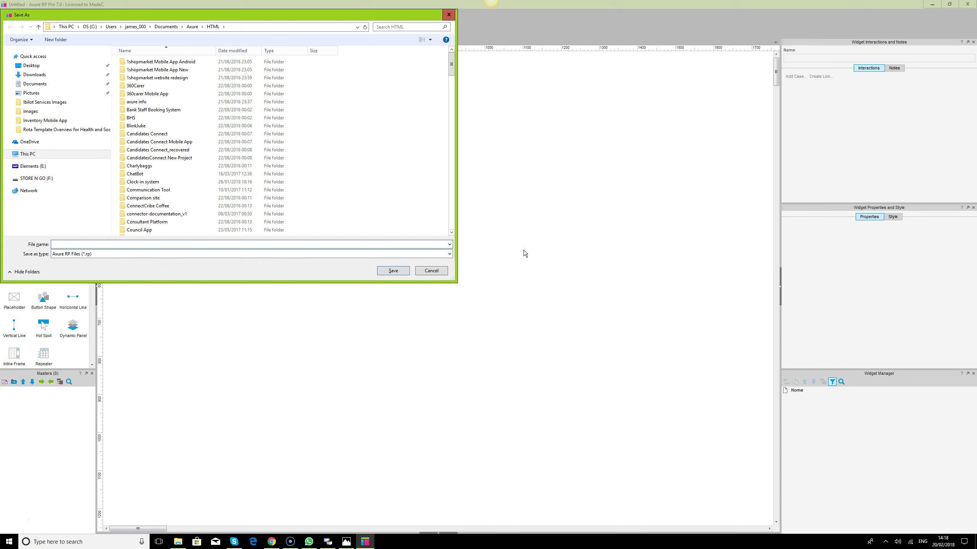
{"action": "type", "text": "Website Landing Page"}
{"action": "key", "text": "Return"}
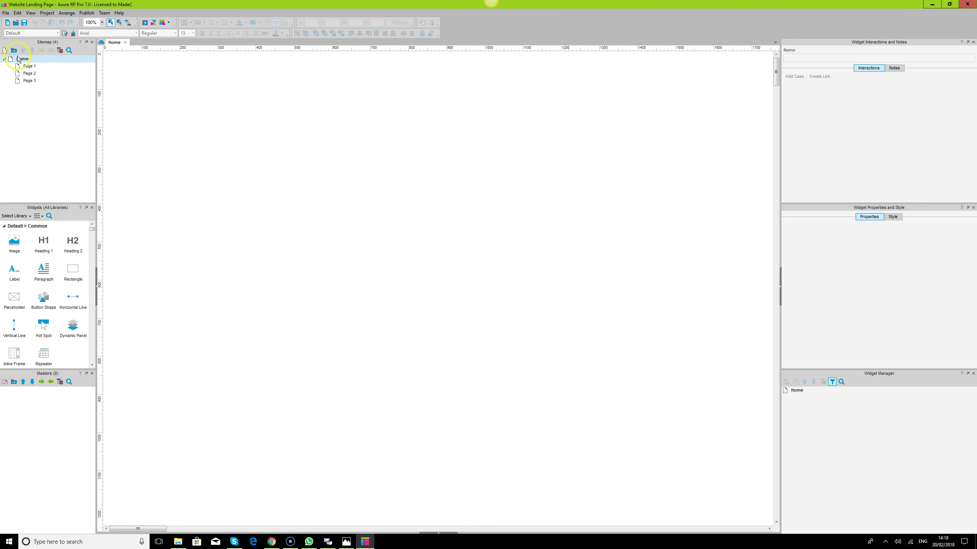
Delete Page 1, Page 2 and Page 3 from the sitemap, keeping only Home.
{"action": "left_click", "coordinate": [25, 67]}
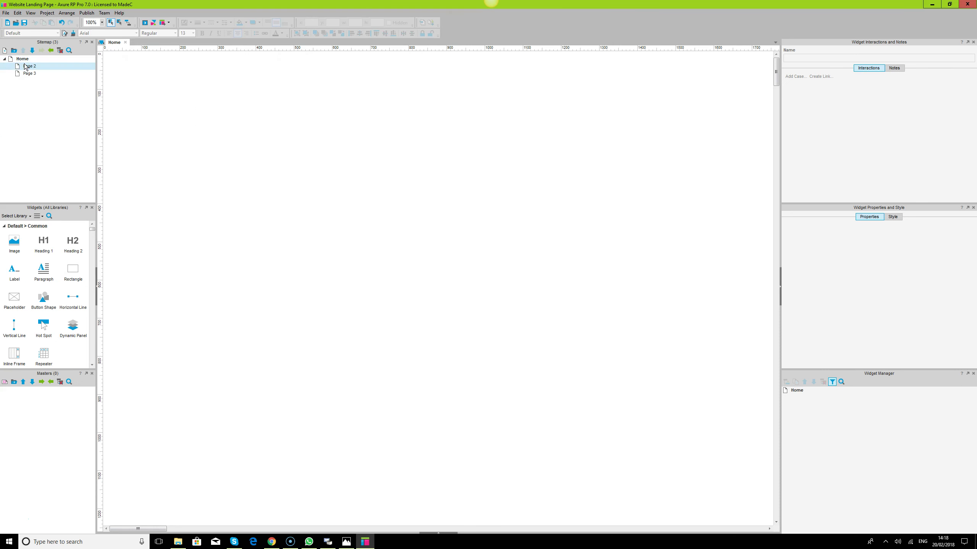
{"action": "key", "text": "Delete"}
{"action": "key", "text": "Delete"}
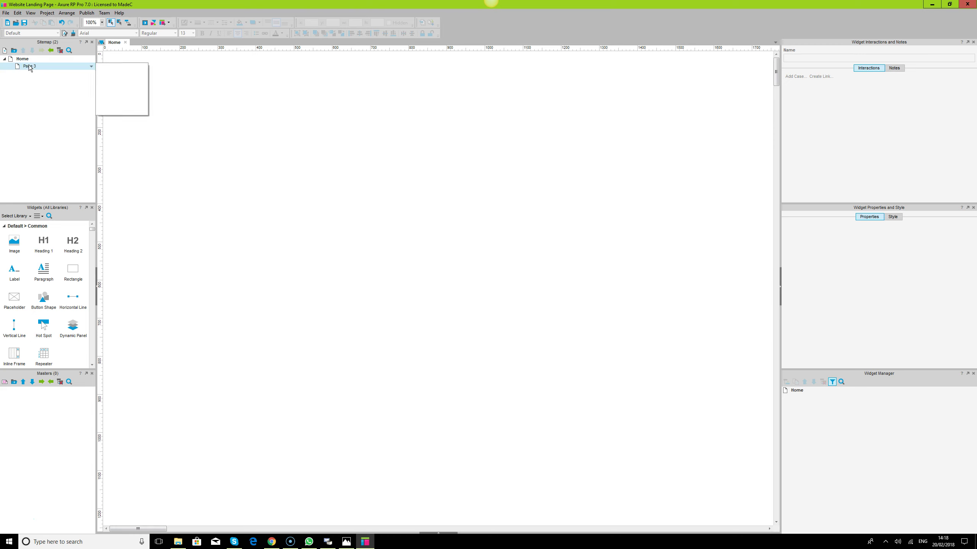
{"action": "left_click", "coordinate": [24, 57]}
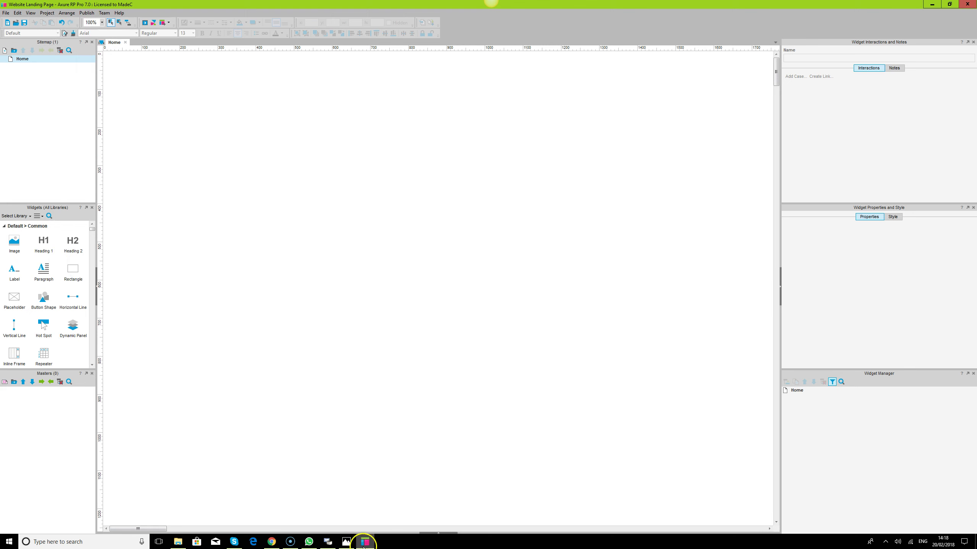
Center the Home page in the browser and set its background image's vertical alignment to middle.
{"action": "left_click", "coordinate": [438, 533]}
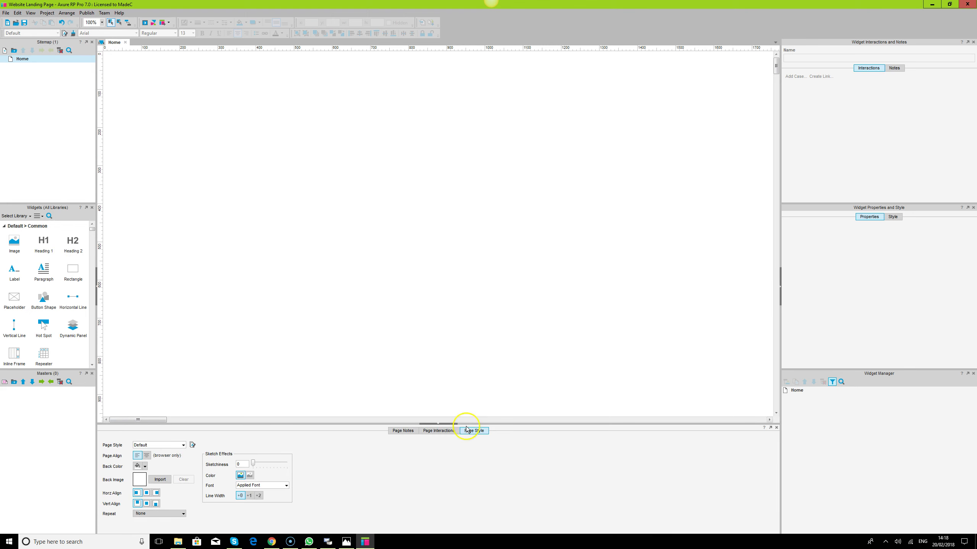
{"action": "left_click", "coordinate": [147, 456]}
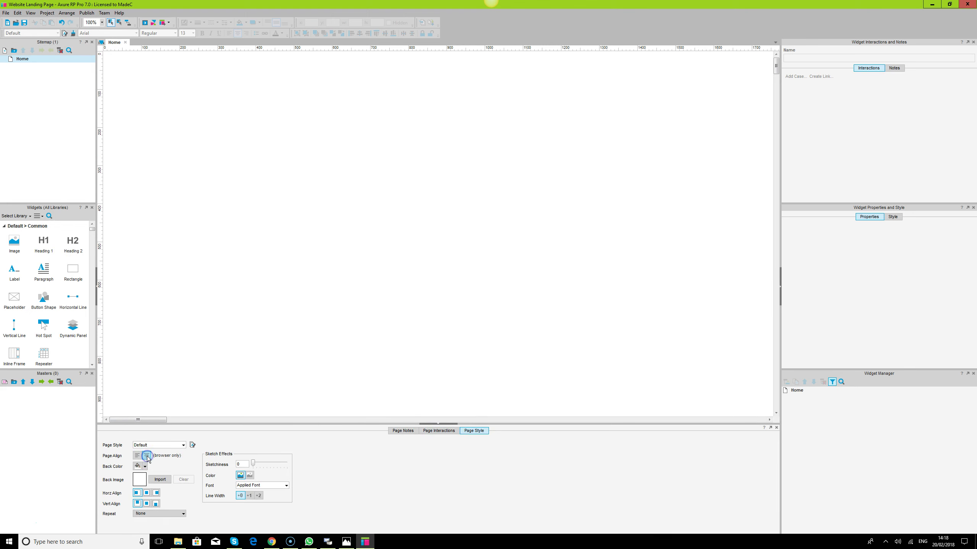
{"action": "left_click", "coordinate": [147, 504]}
Place a rectangle at the canvas origin and size it to 1000 wide by 960 high.
{"action": "left_click_drag", "start_coordinate": [75, 273], "coordinate": [106, 54]}
{"action": "left_click_drag", "start_coordinate": [195, 34], "coordinate": [195, 33]}
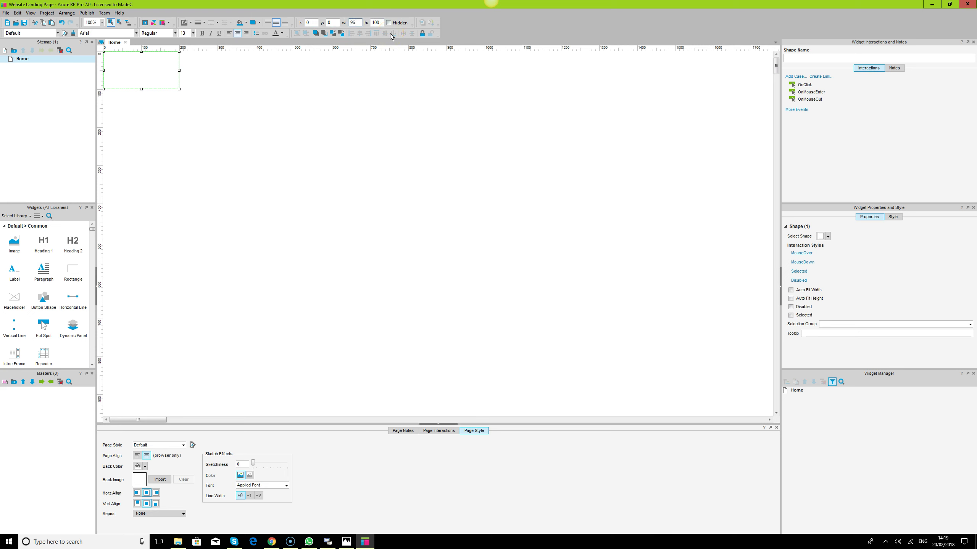
{"action": "key", "text": "BackSpace"}
{"action": "key", "text": "BackSpace"}
{"action": "type", "text": "1000"}
{"action": "key", "text": "Tab"}
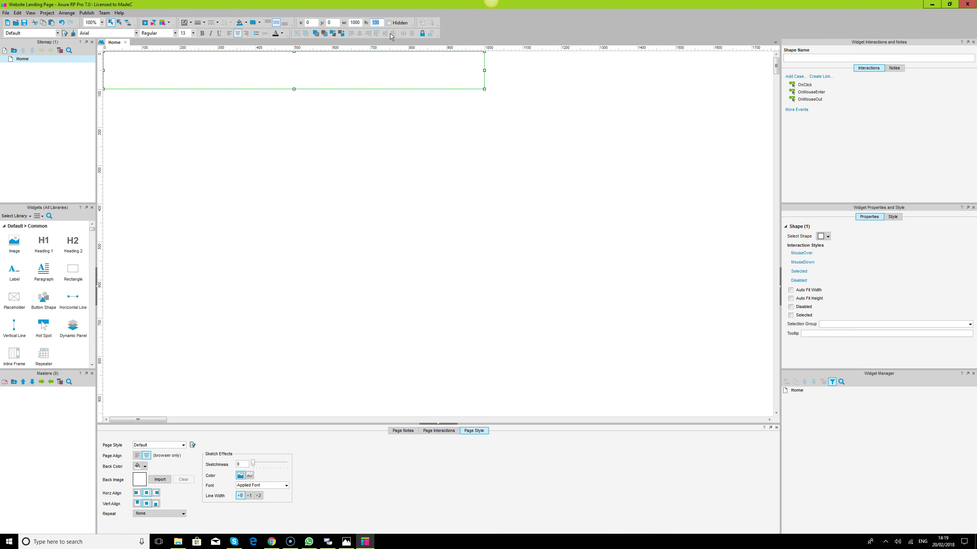
{"action": "key", "text": "Tab"}
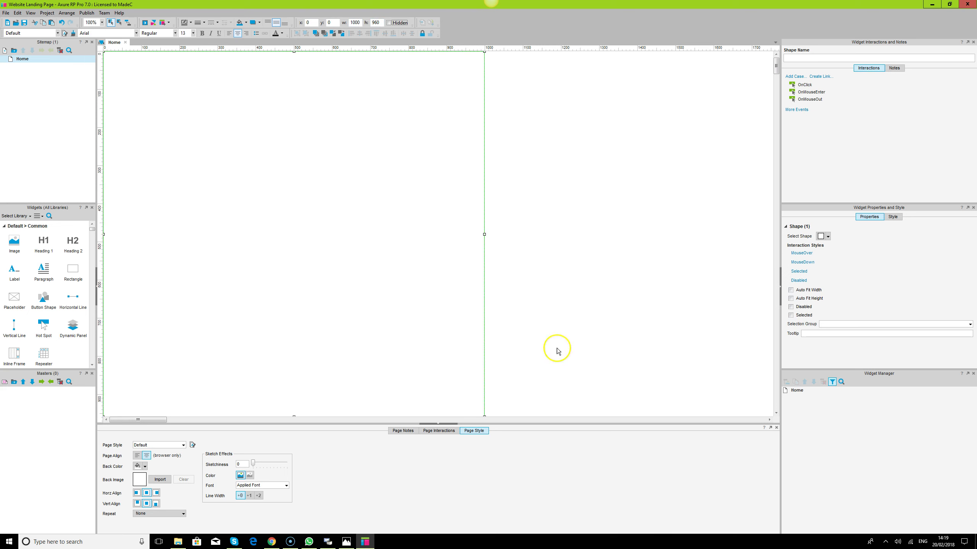
{"action": "left_click", "coordinate": [441, 425]}
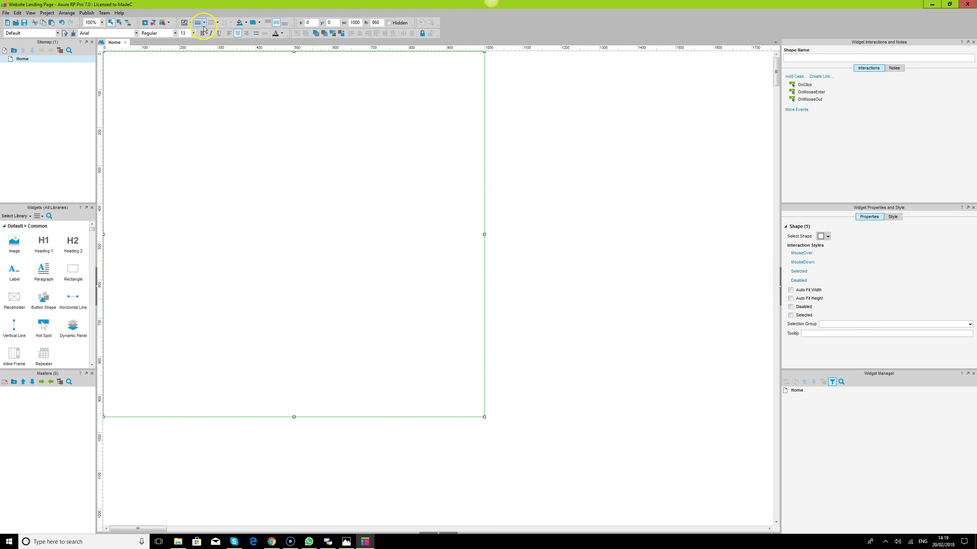
Add a copy of the large rectangle at position 0, 0 and narrow it to 400 wide.
{"action": "left_click_drag", "start_coordinate": [426, 161], "coordinate": [431, 166]}
{"action": "double_click", "coordinate": [314, 23]}
{"action": "type", "text": "0"}
{"action": "key", "text": "Tab"}
{"action": "type", "text": "0"}
{"action": "key", "text": "Tab"}
{"action": "left_click_drag", "start_coordinate": [484, 235], "coordinate": [258, 198]}
{"action": "left_click", "coordinate": [315, 187]}
{"action": "left_click", "coordinate": [569, 177]}
Convert the 400-wide rectangle to a dynamic panel and name it "Side bar".
{"action": "left_click", "coordinate": [181, 128]}
{"action": "right_click", "coordinate": [186, 127]}
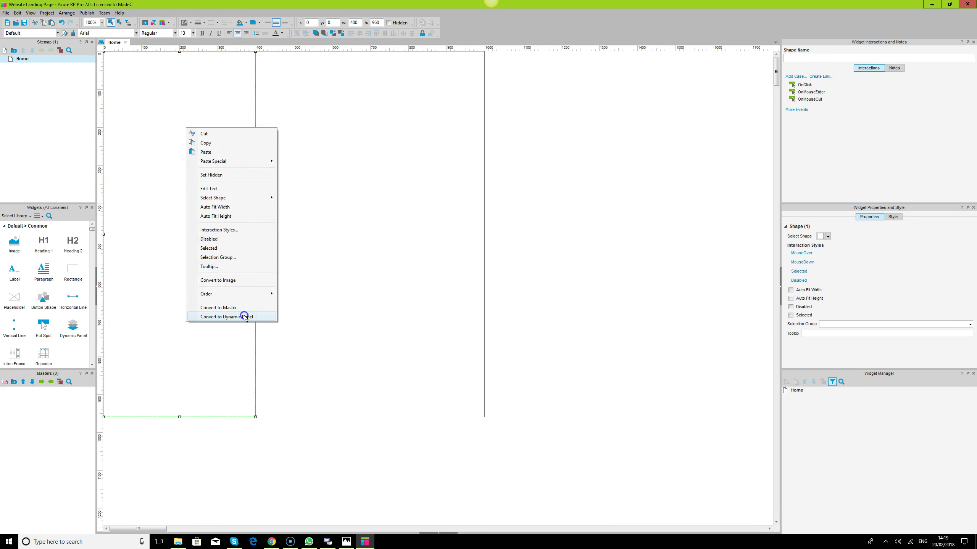
{"action": "left_click", "coordinate": [244, 317]}
{"action": "double_click", "coordinate": [813, 399]}
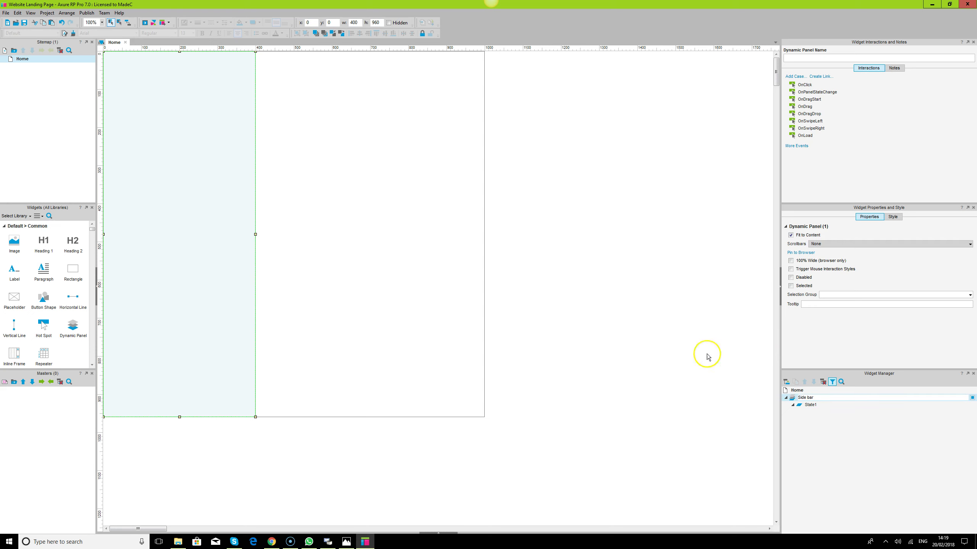
{"action": "left_click", "coordinate": [575, 212]}
Pin the Side bar panel to the left and top of the browser window, kept in front.
{"action": "left_click", "coordinate": [189, 71]}
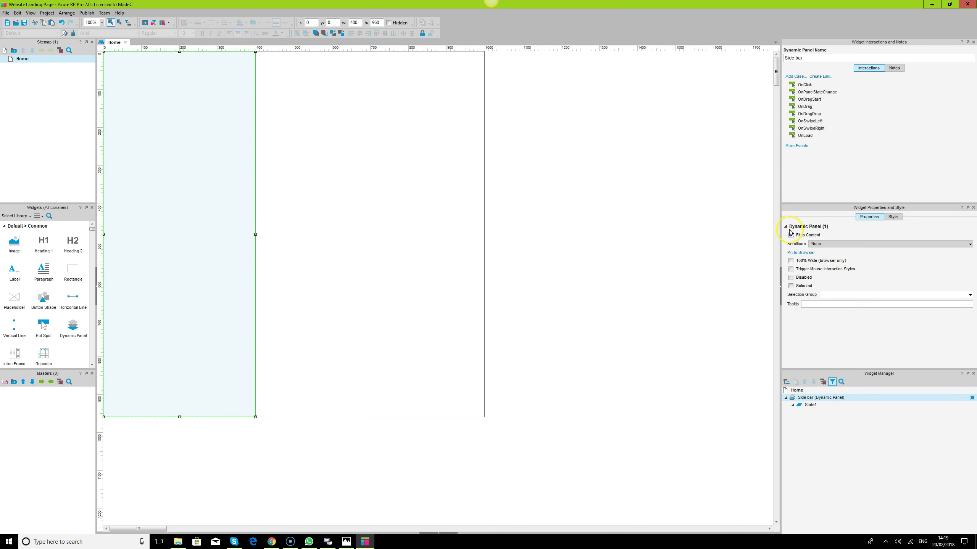
{"action": "left_click", "coordinate": [795, 254]}
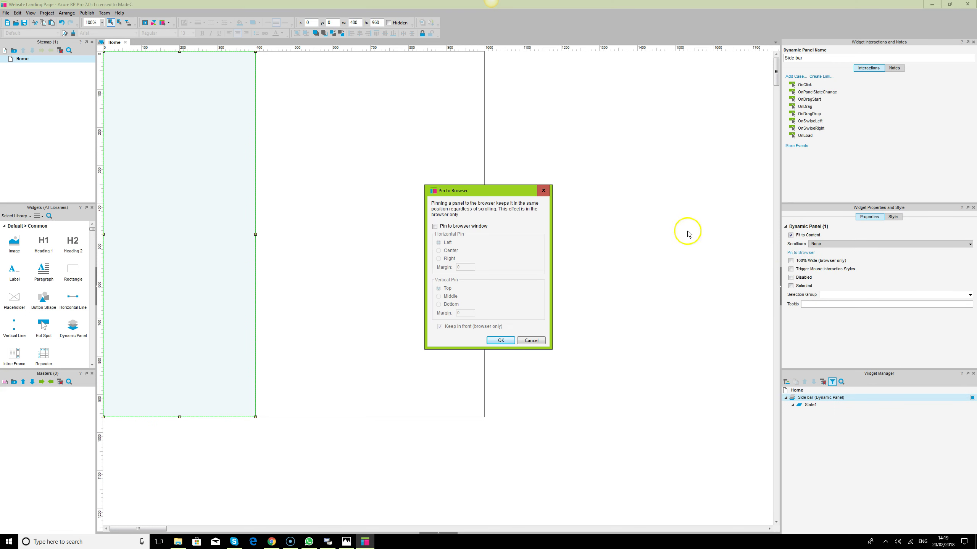
{"action": "left_click", "coordinate": [434, 226]}
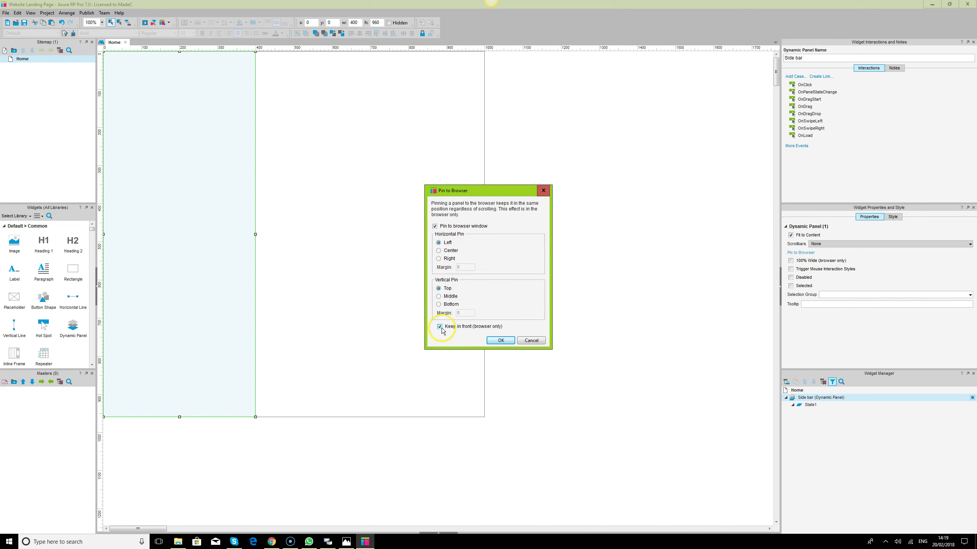
{"action": "left_click", "coordinate": [504, 341]}
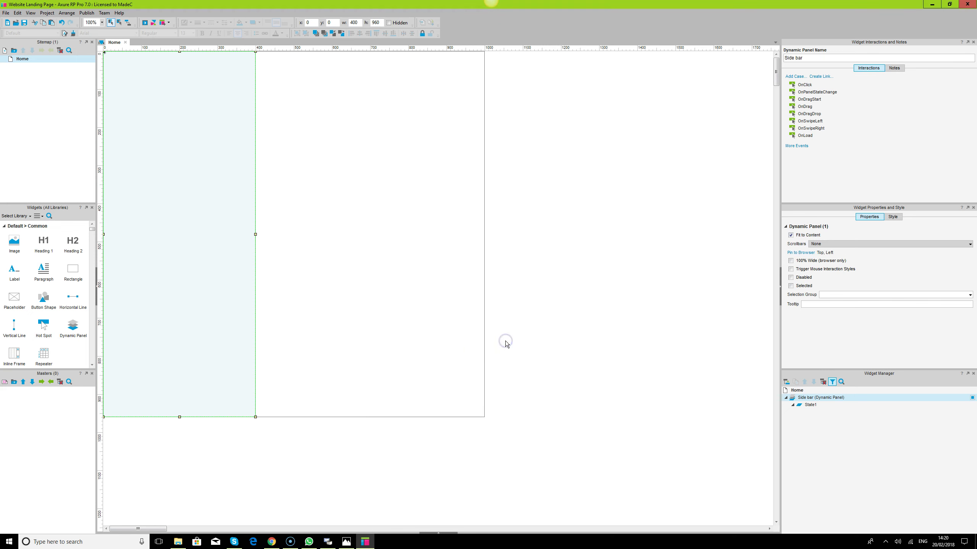
{"action": "left_click", "coordinate": [578, 302]}
Open State1 of the Side bar panel, remove its rectangle's border and set the font to Maven Pro.
{"action": "double_click", "coordinate": [809, 404]}
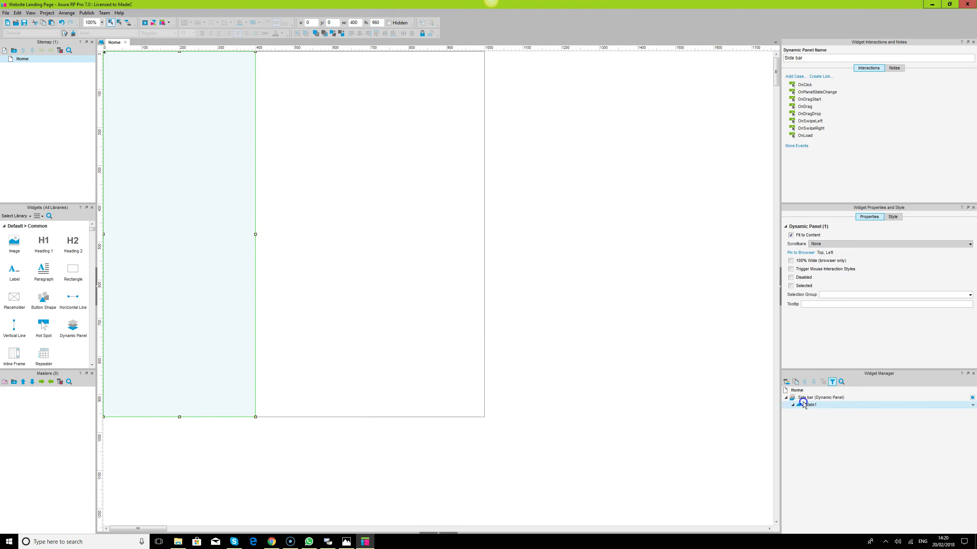
{"action": "left_click", "coordinate": [236, 116]}
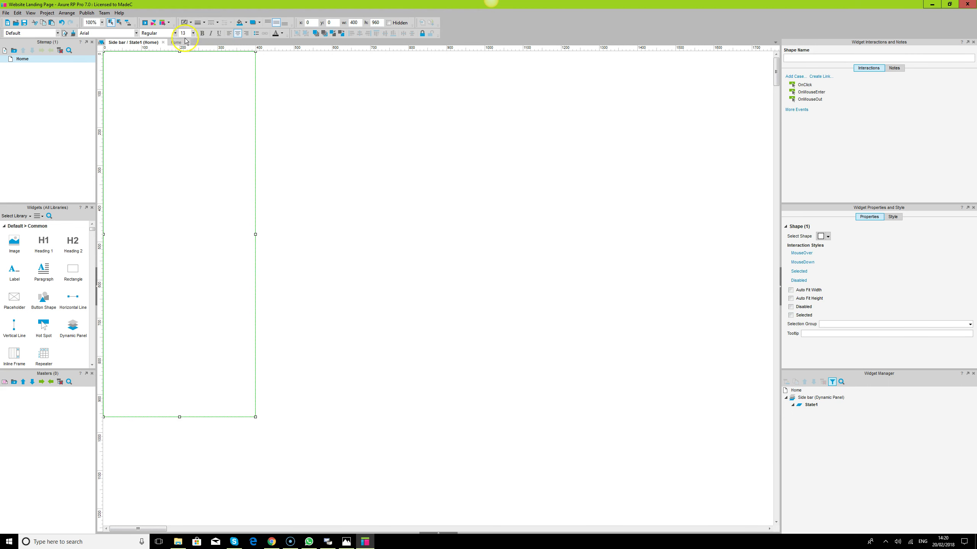
{"action": "left_click", "coordinate": [203, 23]}
{"action": "left_click", "coordinate": [193, 36]}
{"action": "type", "text": "Maven Pro"}
{"action": "left_click", "coordinate": [363, 179]}
{"action": "left_click", "coordinate": [205, 135]}
{"action": "left_click", "coordinate": [200, 35]}
Give the Side bar's State1 a dark grey background colour from the recent colours.
{"action": "left_click", "coordinate": [438, 529]}
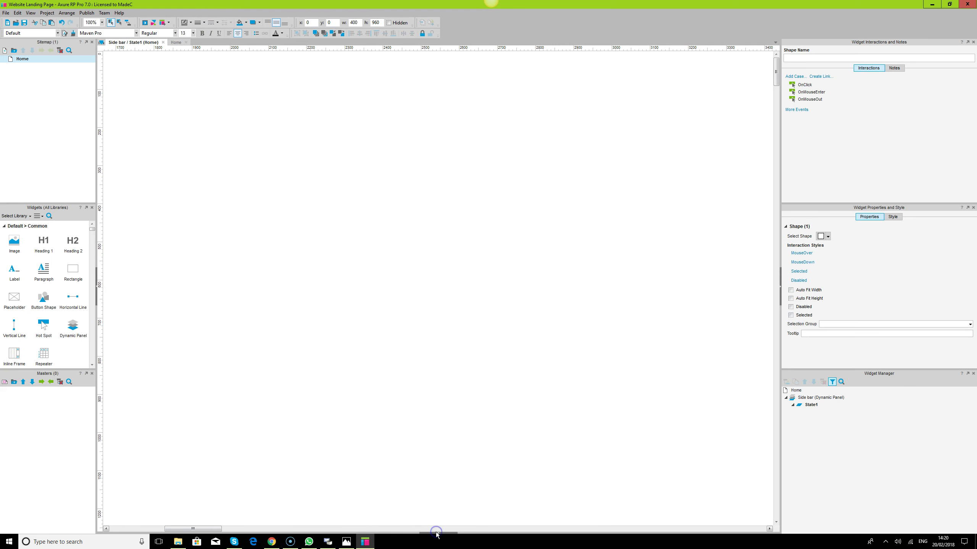
{"action": "left_click", "coordinate": [439, 534]}
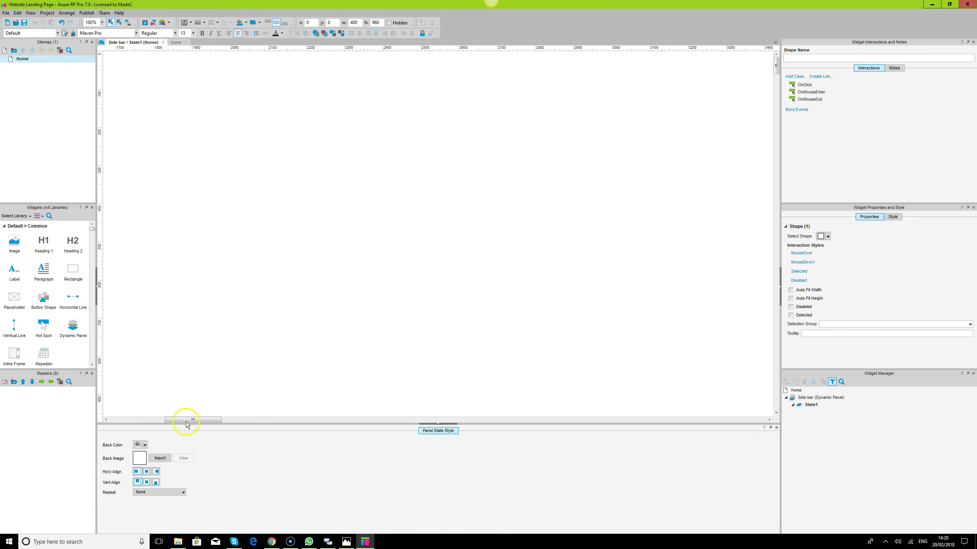
{"action": "left_click", "coordinate": [115, 423]}
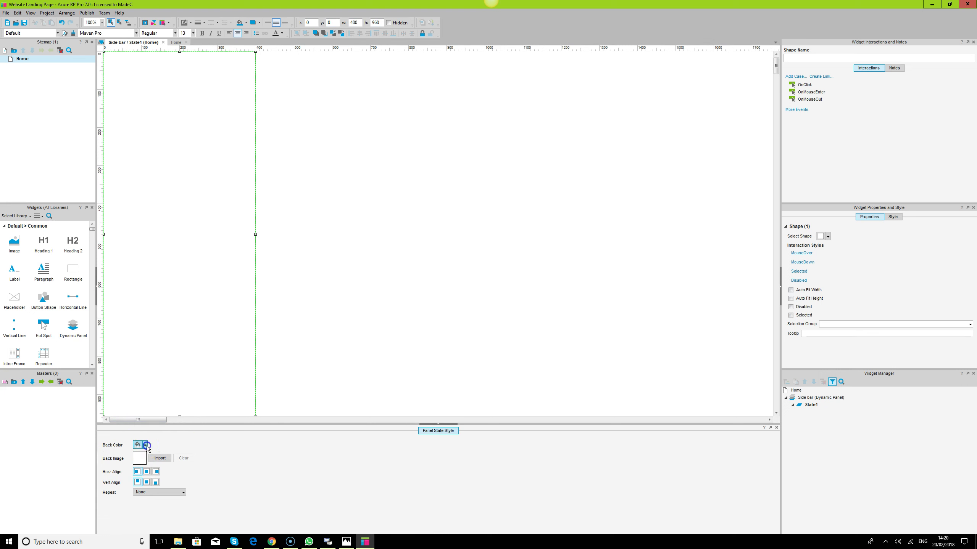
{"action": "left_click", "coordinate": [138, 445]}
{"action": "left_click", "coordinate": [195, 528]}
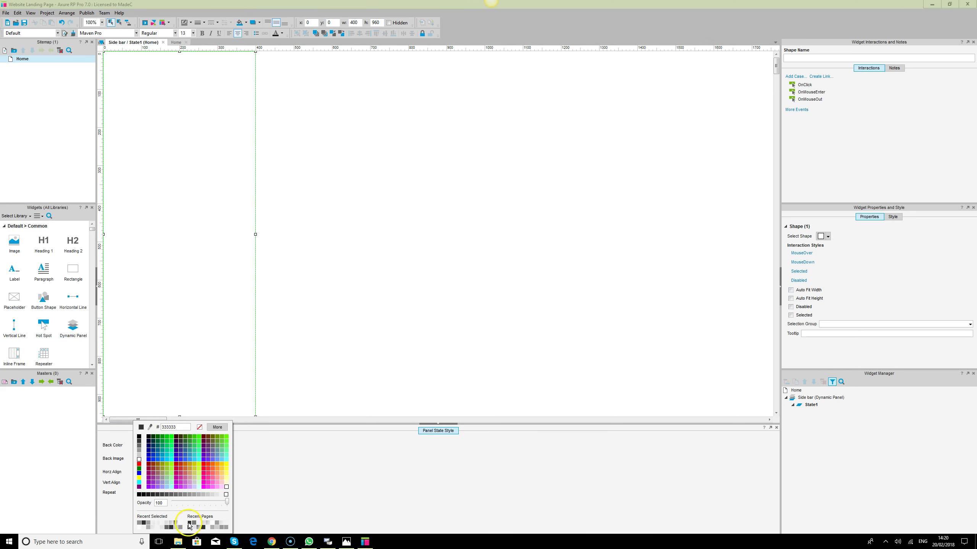
{"action": "left_click", "coordinate": [175, 528]}
{"action": "left_click", "coordinate": [176, 524]}
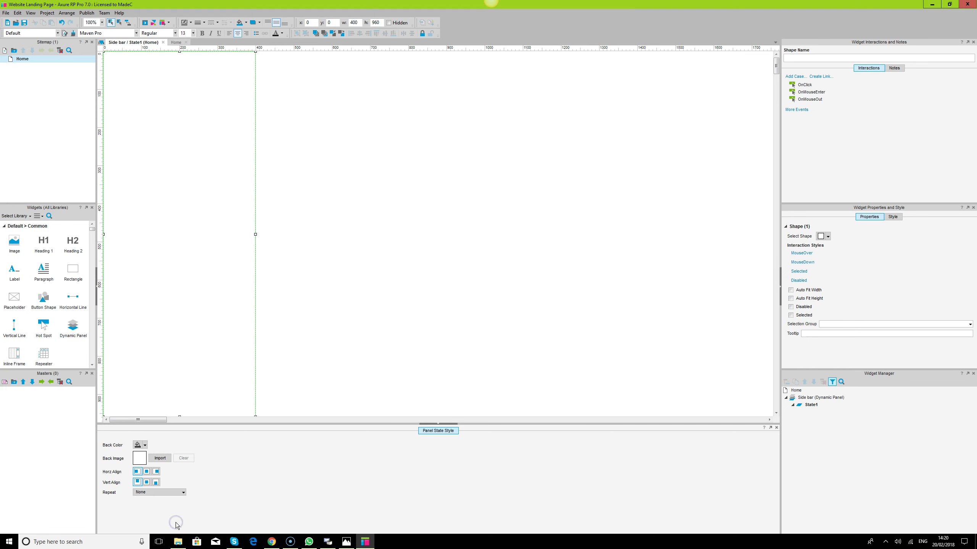
Set the rectangle inside the Side bar's State1 to no fill.
{"action": "left_click", "coordinate": [351, 184]}
{"action": "left_click", "coordinate": [177, 156]}
{"action": "left_click", "coordinate": [246, 24]}
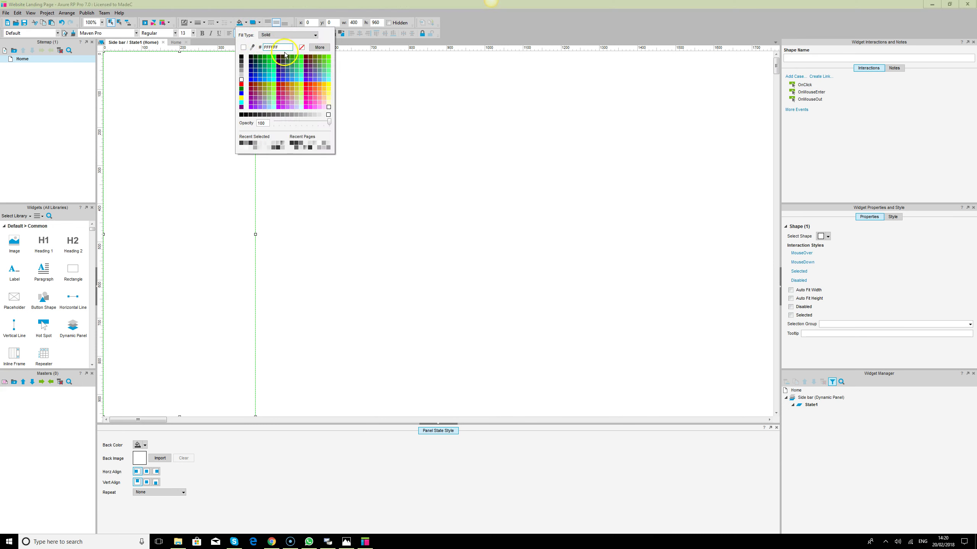
{"action": "left_click", "coordinate": [302, 49]}
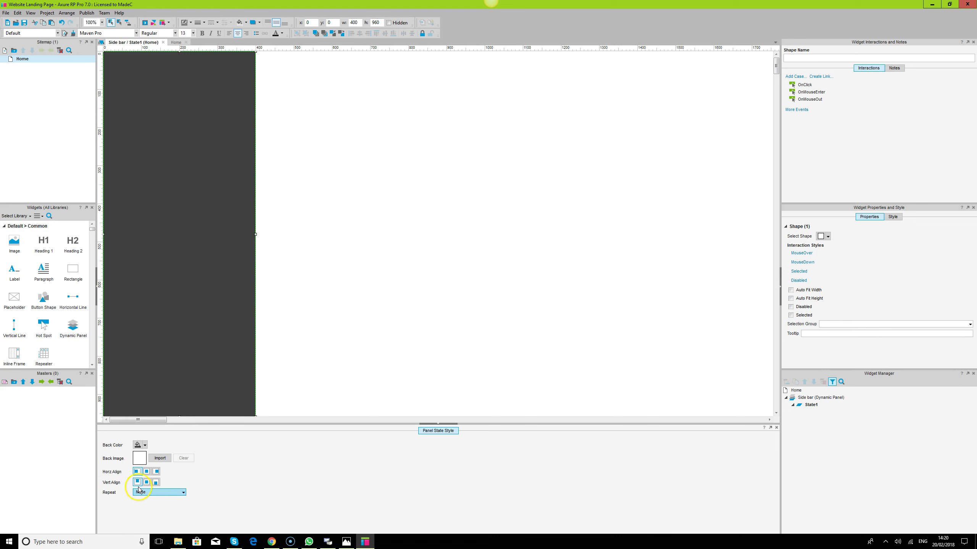
Pick another recent swatch for the State1 background colour and deselect the rectangle.
{"action": "left_click", "coordinate": [145, 446]}
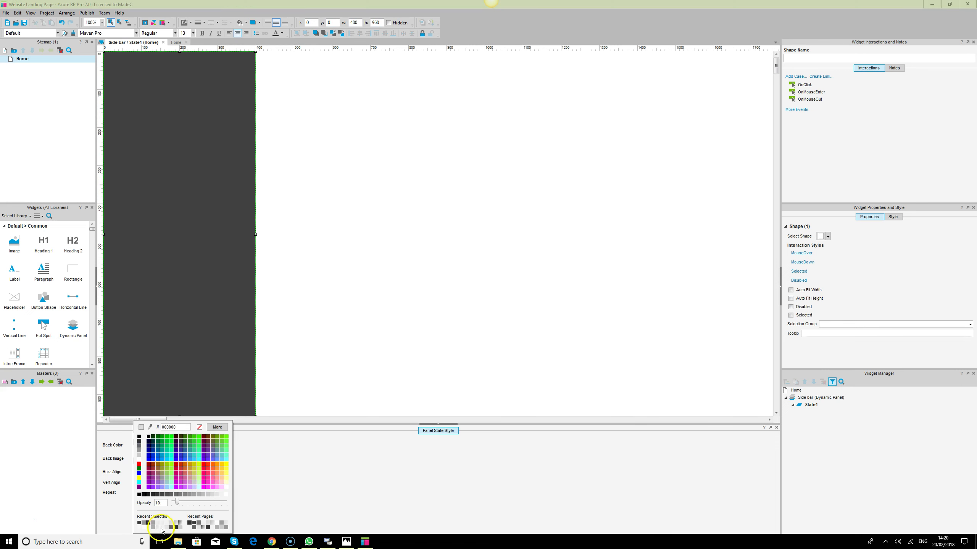
{"action": "left_click", "coordinate": [182, 525]}
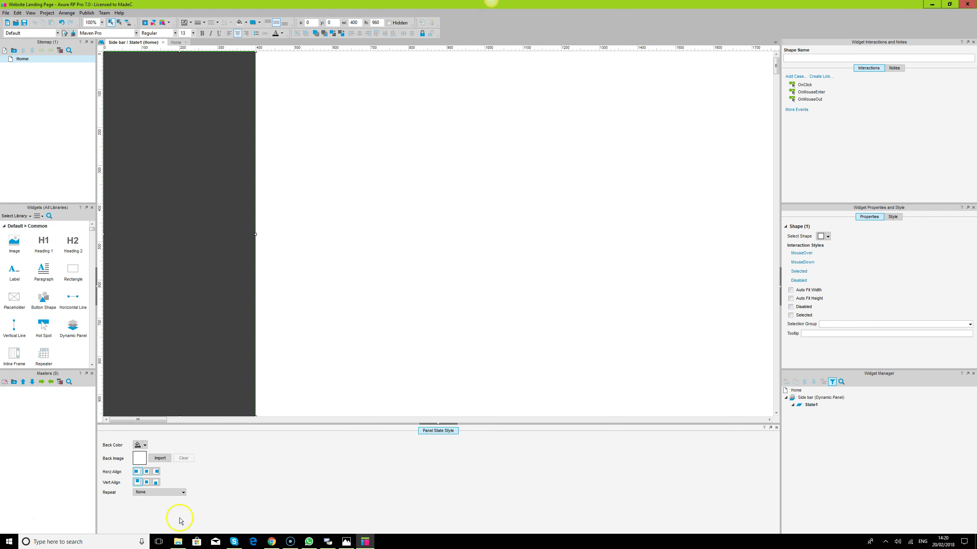
{"action": "left_click", "coordinate": [428, 191]}
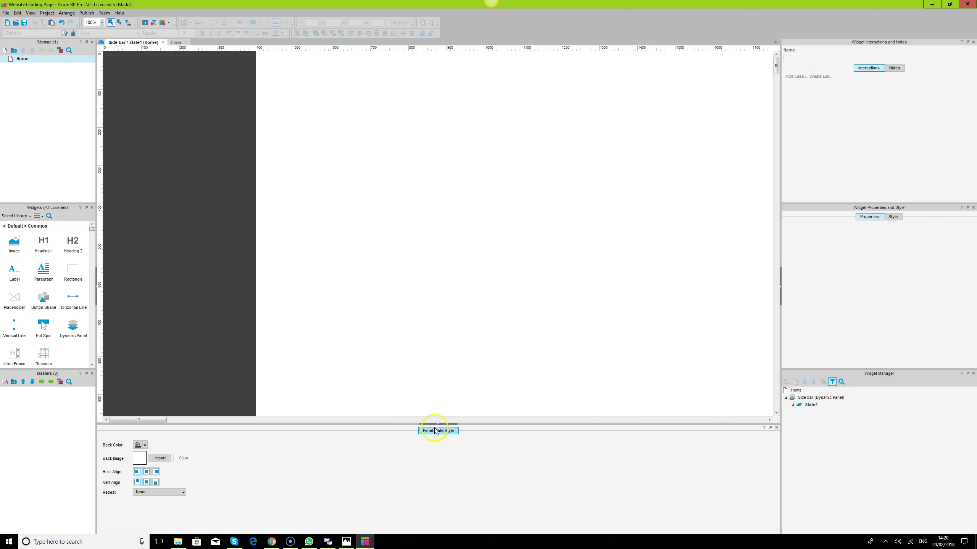
Return to the Home page, remove the 1000-wide rectangle's border and set its font to Maven Pro.
{"action": "double_click", "coordinate": [56, 59]}
{"action": "left_click", "coordinate": [671, 216]}
{"action": "left_click", "coordinate": [309, 125]}
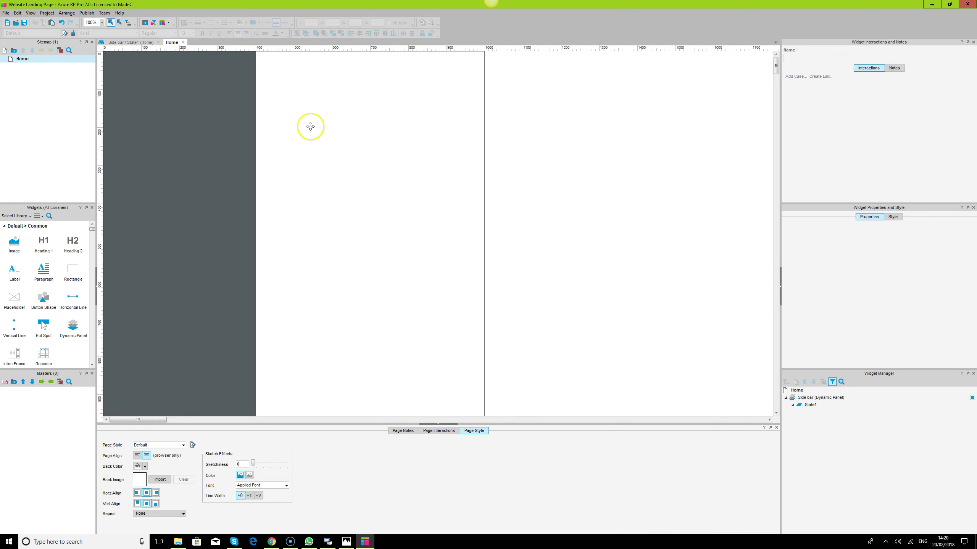
{"action": "left_click", "coordinate": [203, 24]}
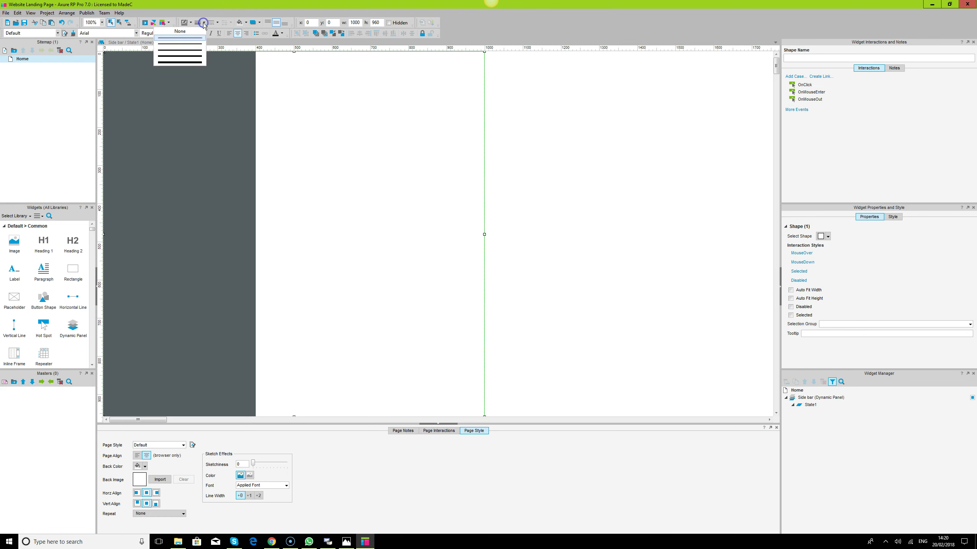
{"action": "left_click", "coordinate": [197, 33]}
{"action": "type", "text": "Maven Pro"}
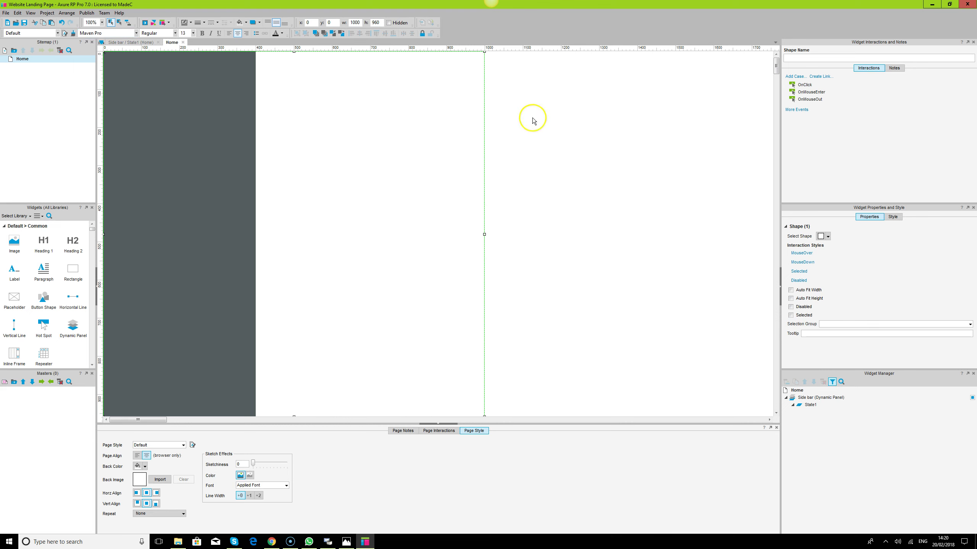
Preview the Home page in the browser with its sitemap pane collapsed, check how the sidebar behaves on scrolling, and return to Axure.
{"action": "left_click", "coordinate": [549, 136]}
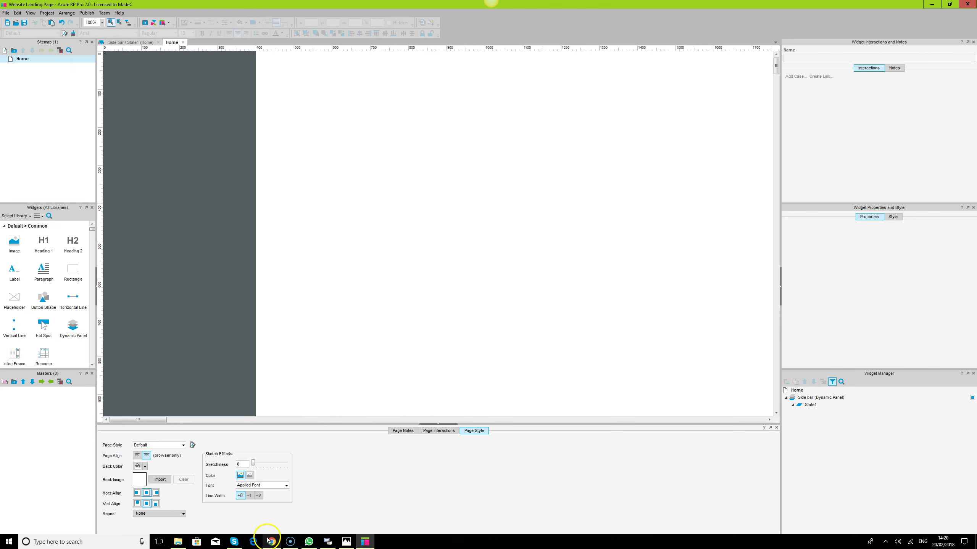
{"action": "left_click", "coordinate": [145, 24]}
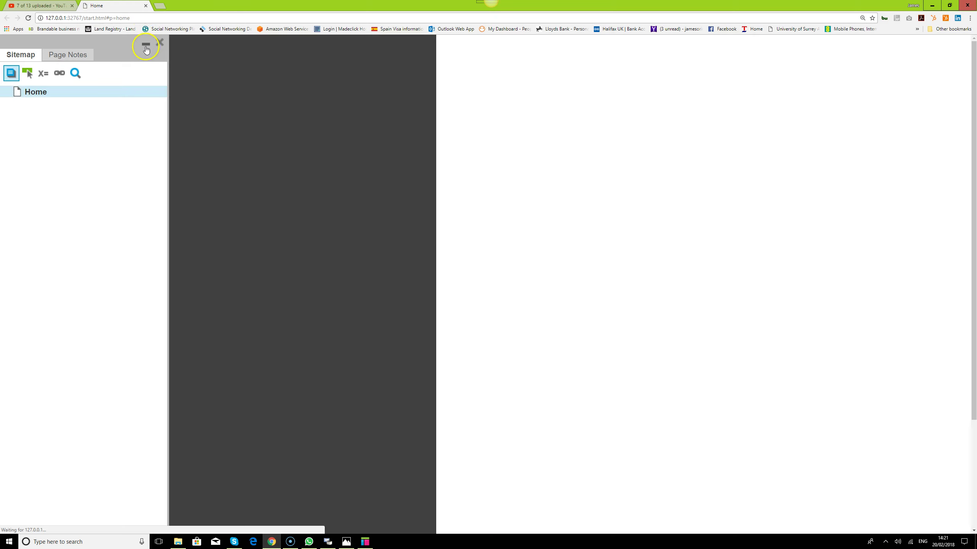
{"action": "left_click", "coordinate": [146, 46]}
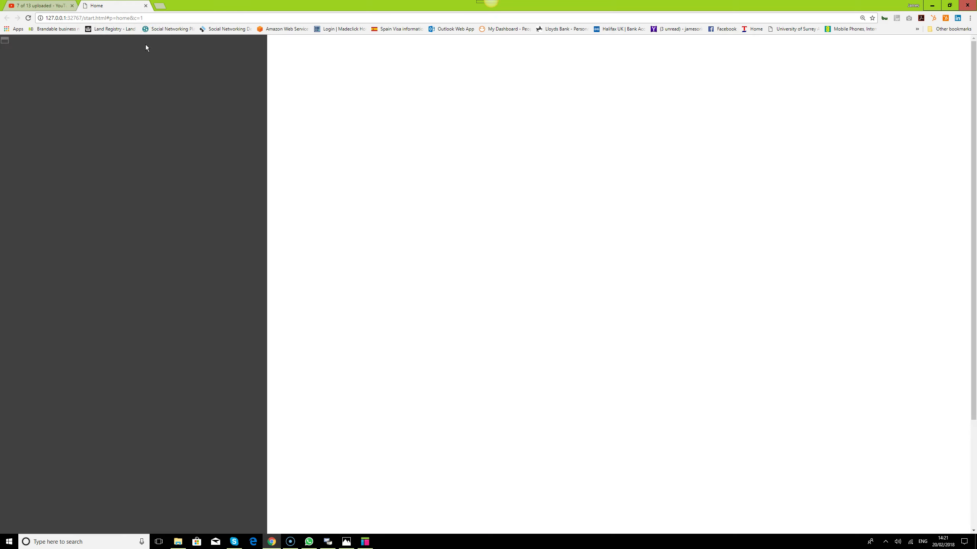
{"action": "scroll", "coordinate": [585, 342], "scroll_direction": "down", "scroll_amount": 2}
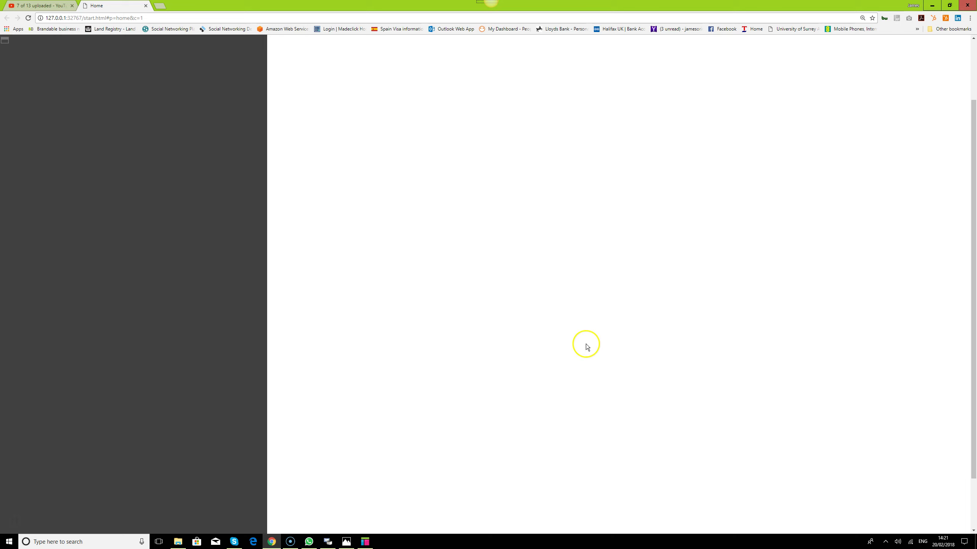
{"action": "scroll", "coordinate": [578, 532], "scroll_direction": "down", "scroll_amount": 3}
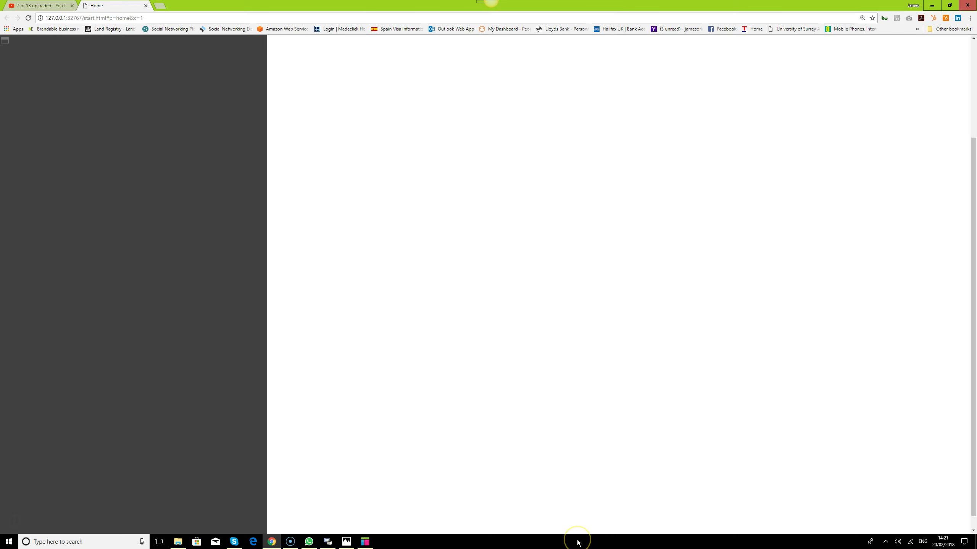
{"action": "left_click", "coordinate": [365, 542]}
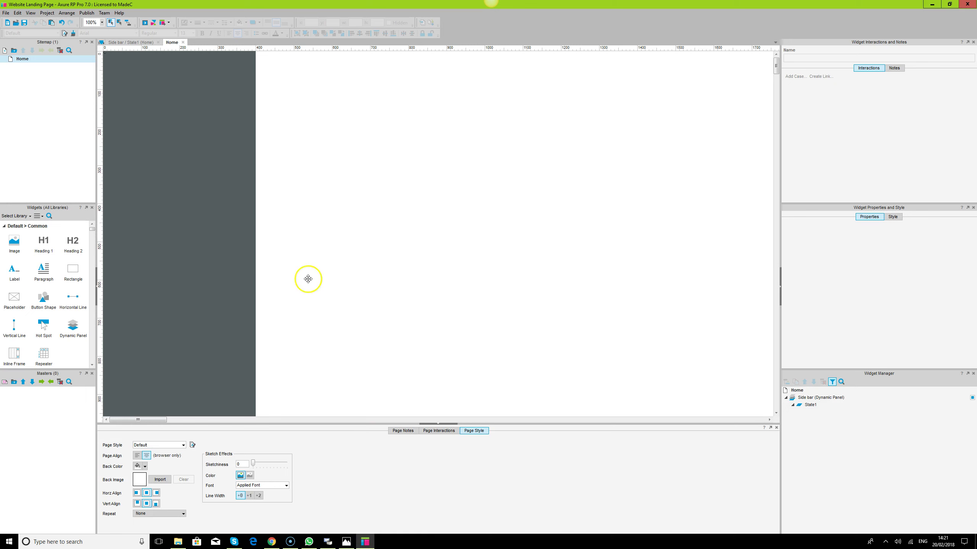
Convert the 1000-wide white rectangle on the Home page to a dynamic panel and name it Page Holder.
{"action": "left_click", "coordinate": [445, 423]}
{"action": "left_click", "coordinate": [219, 150]}
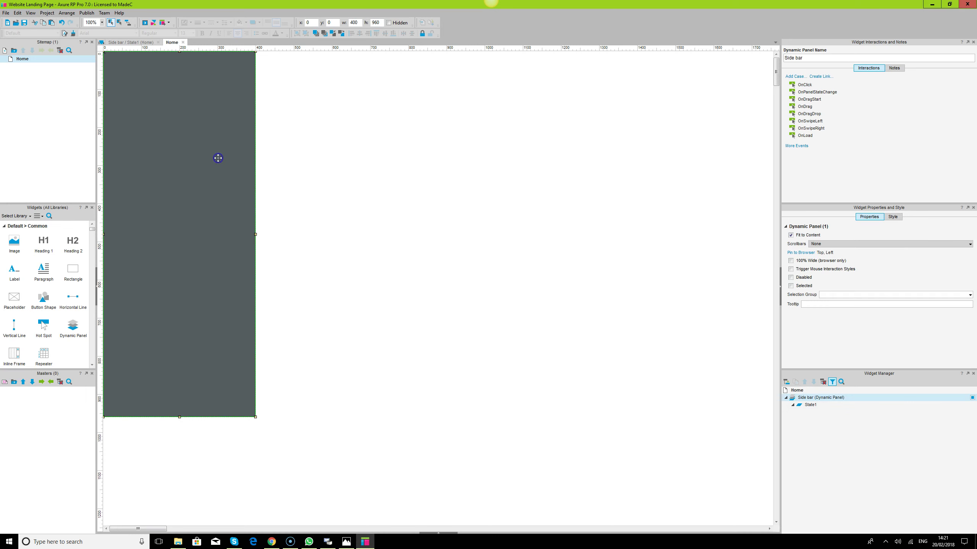
{"action": "left_click", "coordinate": [527, 232]}
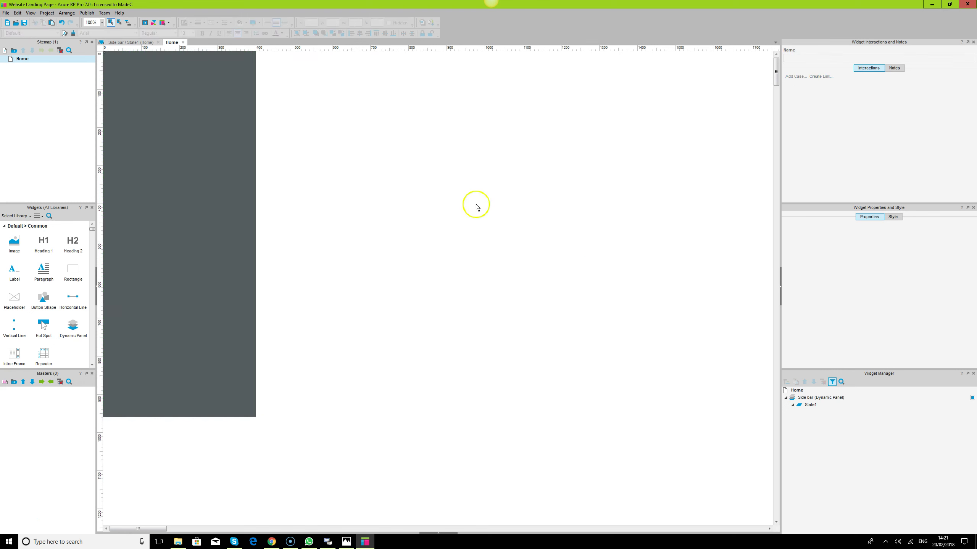
{"action": "left_click", "coordinate": [374, 203]}
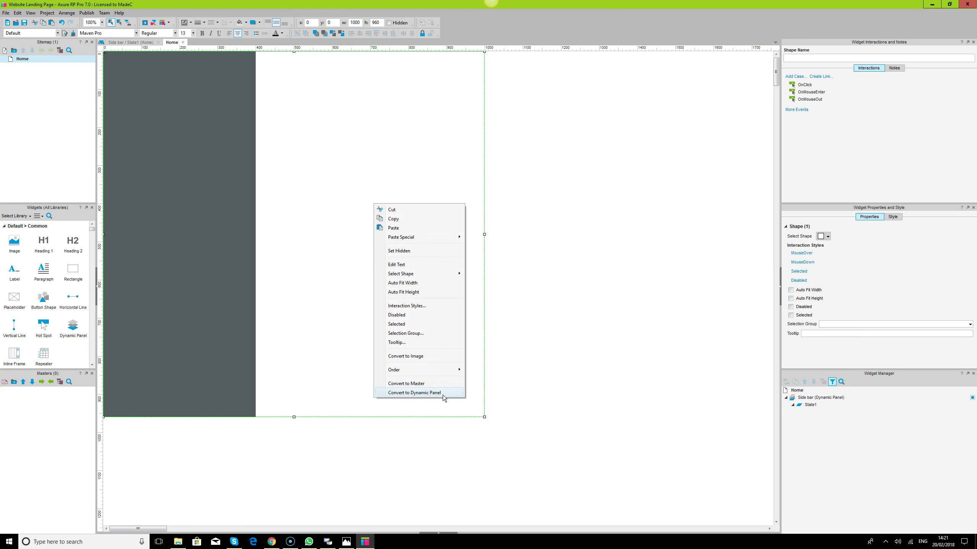
{"action": "left_click", "coordinate": [443, 395]}
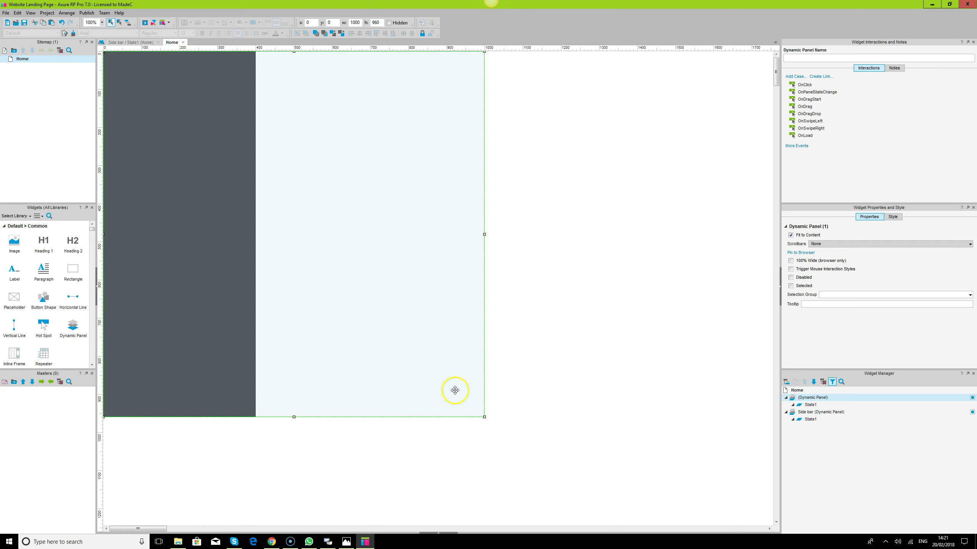
{"action": "left_click", "coordinate": [814, 398]}
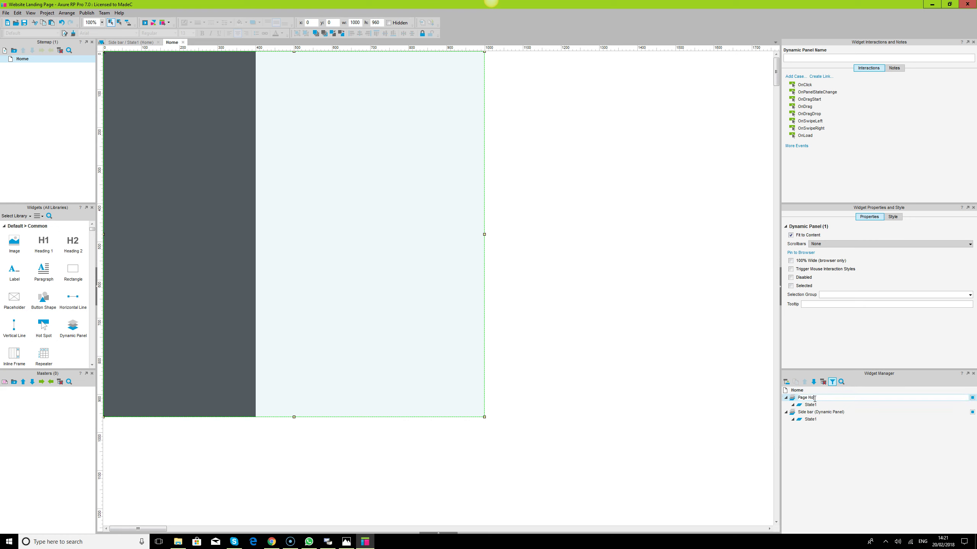
Make the Page Holder panel 100% wide in the browser.
{"action": "left_click", "coordinate": [385, 133]}
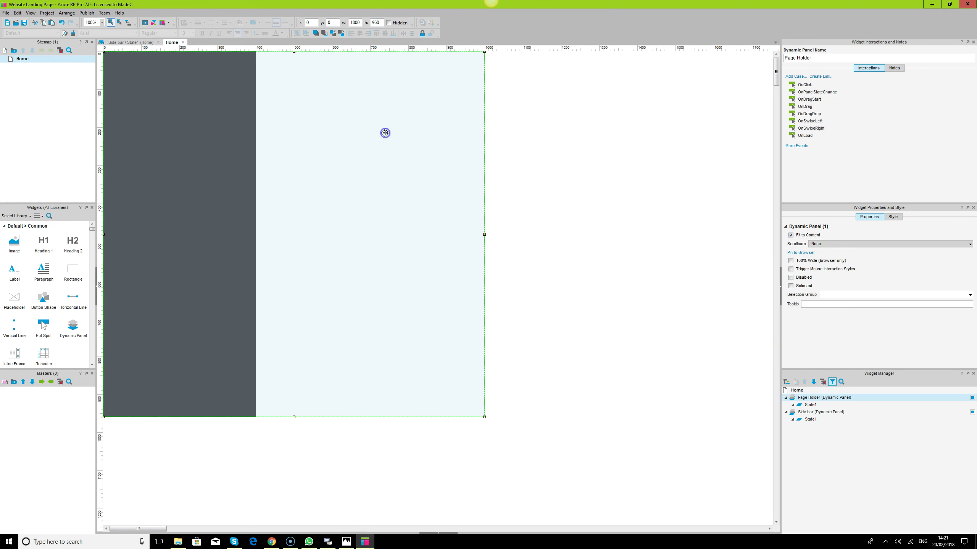
{"action": "left_click", "coordinate": [791, 261]}
{"action": "left_click", "coordinate": [703, 275]}
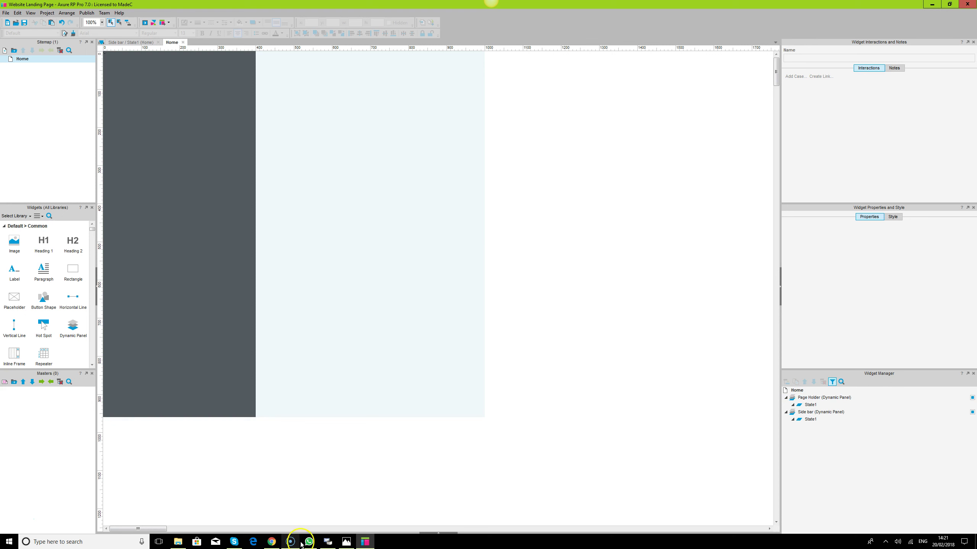
Open Page Holder's State1 and move its rectangle up to y -20.
{"action": "double_click", "coordinate": [810, 404]}
{"action": "left_click", "coordinate": [245, 106]}
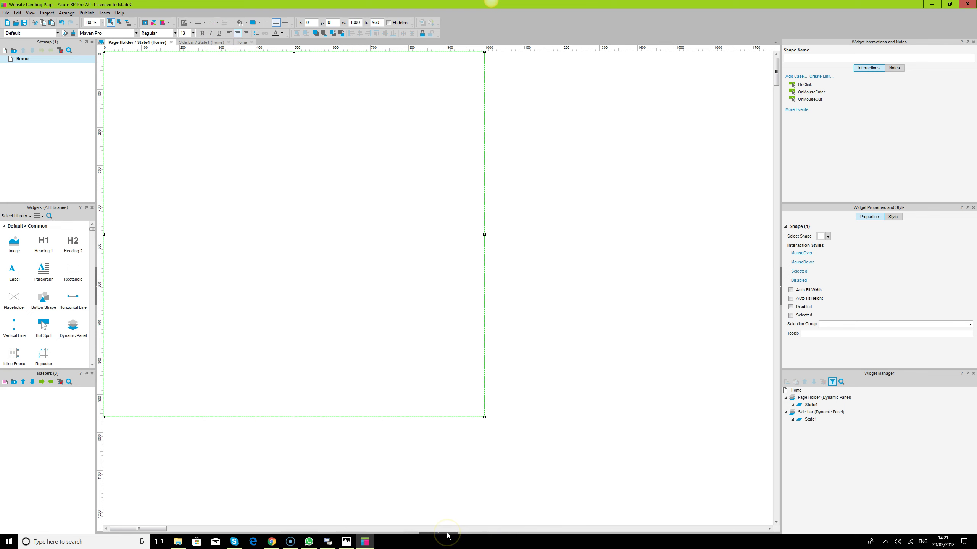
{"action": "left_click_drag", "start_coordinate": [275, 159], "coordinate": [274, 151]}
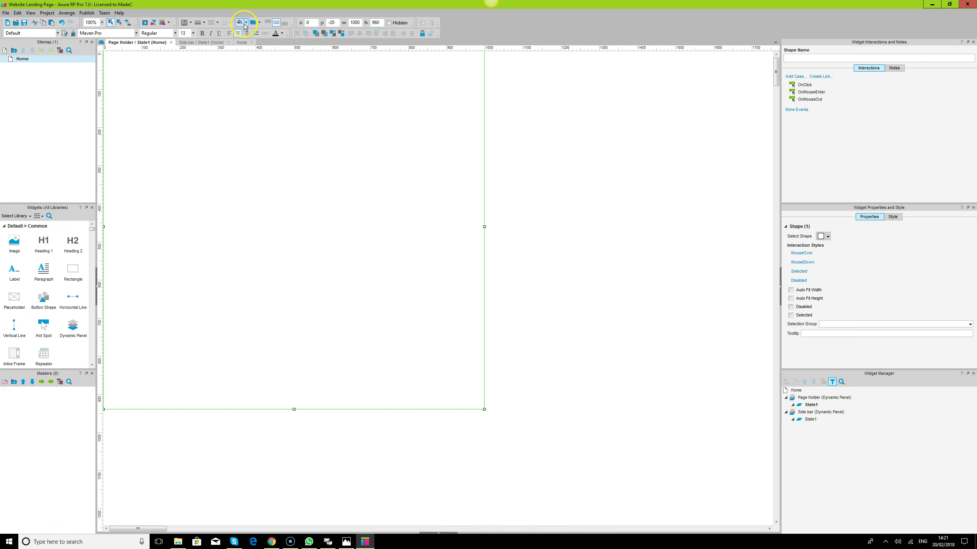
Fill the rectangle in Page Holder's State1 with dark grey and deselect it.
{"action": "left_click", "coordinate": [246, 24]}
{"action": "left_click", "coordinate": [241, 61]}
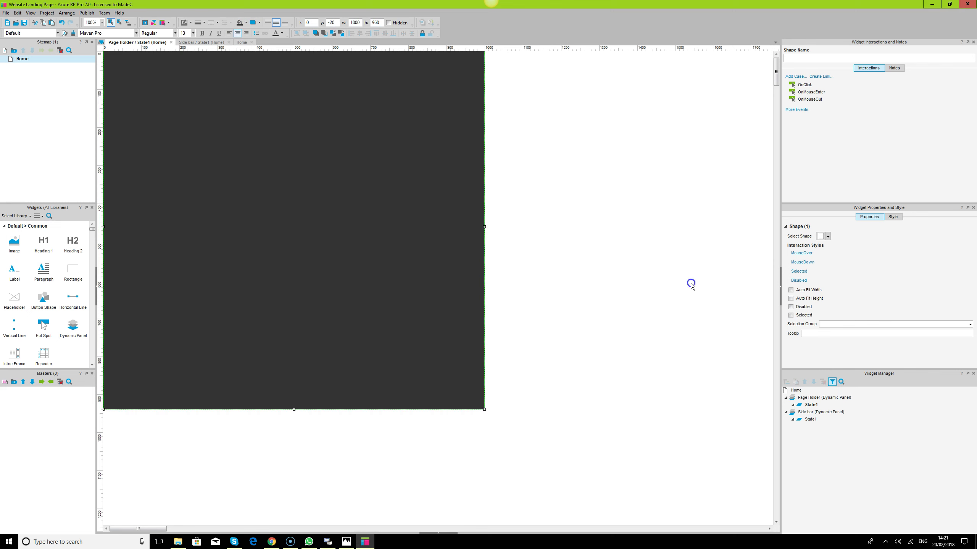
{"action": "left_click", "coordinate": [691, 283]}
Reload the browser preview to examine how the Page Holder sits against the sidebar, and return to Axure.
{"action": "left_click", "coordinate": [272, 542]}
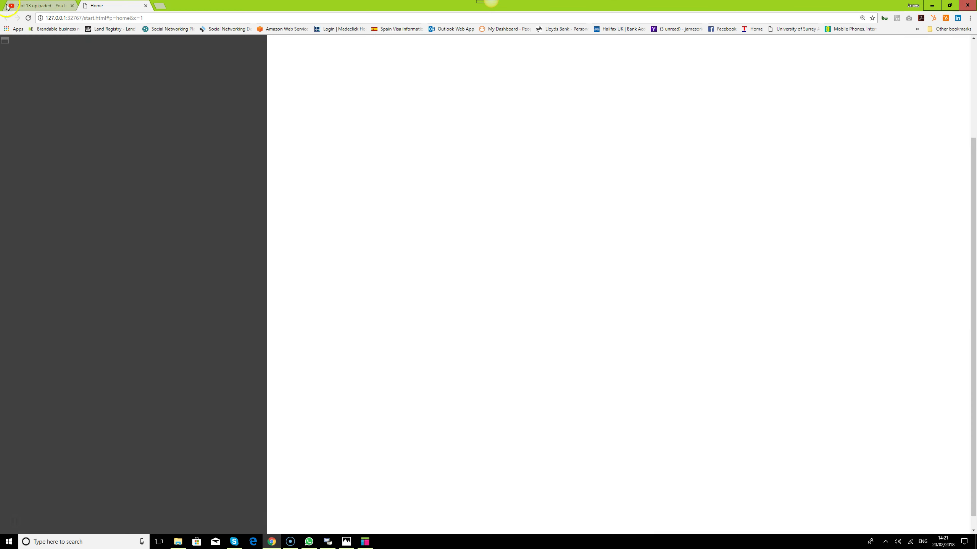
{"action": "left_click", "coordinate": [29, 18]}
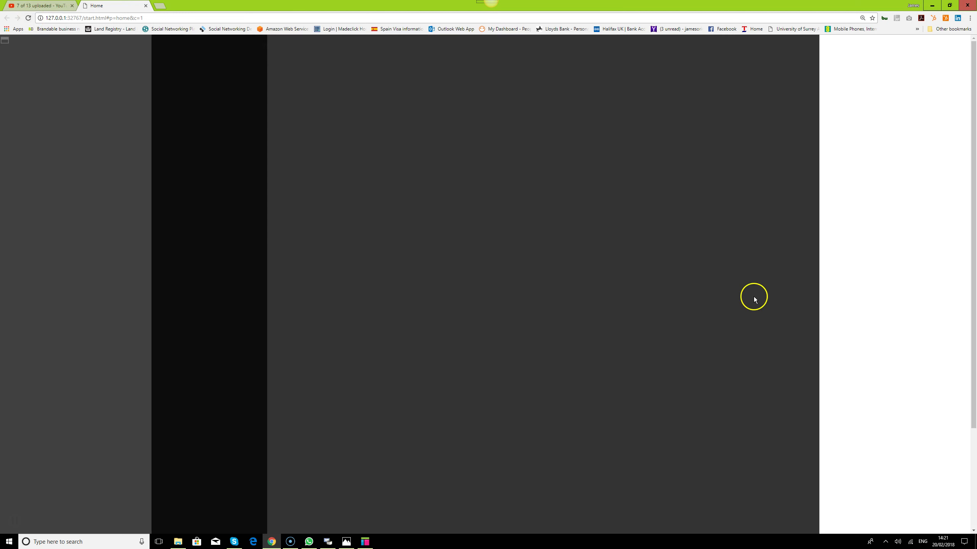
{"action": "left_click", "coordinate": [365, 540]}
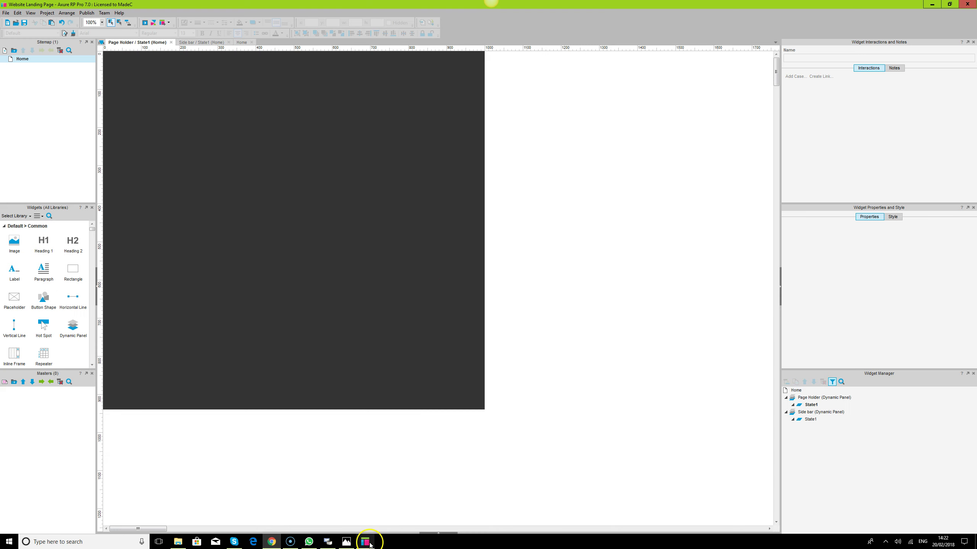
Undo the dark grey fill on the rectangle in Page Holder's State1.
{"action": "left_click", "coordinate": [430, 209]}
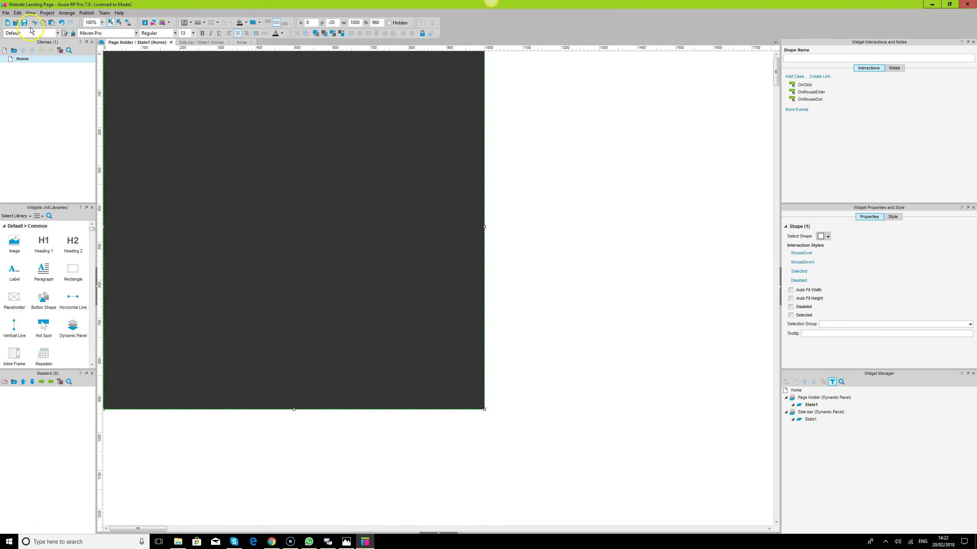
{"action": "left_click", "coordinate": [62, 23]}
{"action": "left_click", "coordinate": [574, 267]}
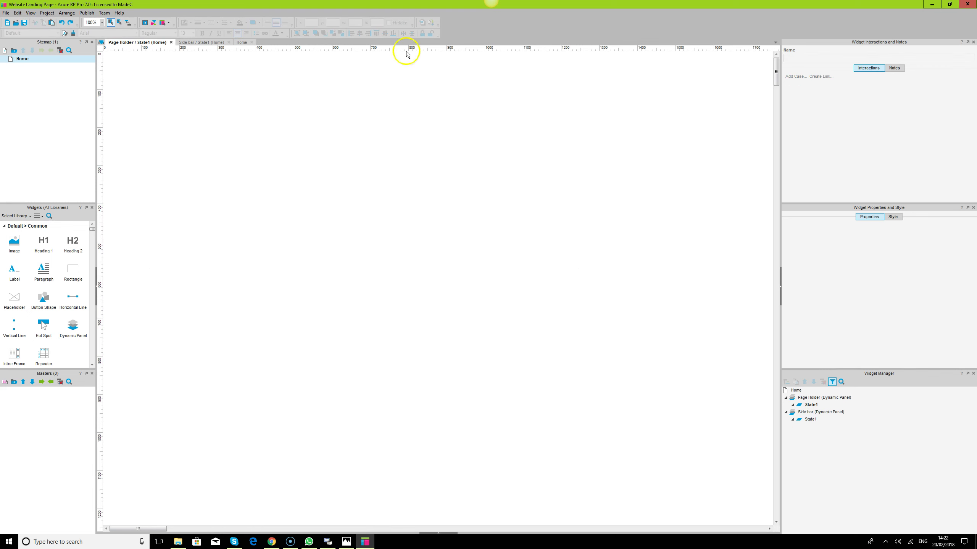
Return to the Home page and shorten the Side bar panel to a height of 940, level with the Page Holder.
{"action": "left_click", "coordinate": [32, 58]}
{"action": "left_click", "coordinate": [31, 58]}
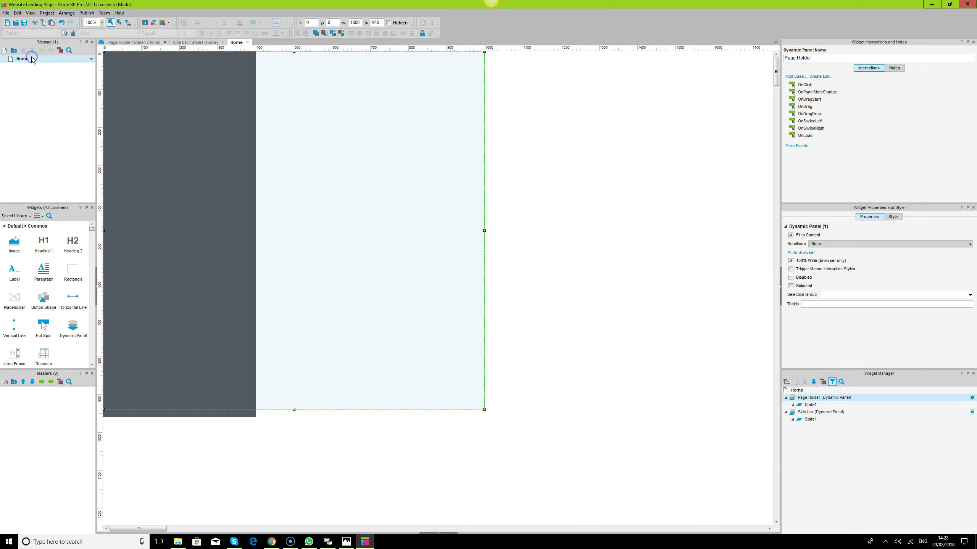
{"action": "left_click", "coordinate": [634, 259]}
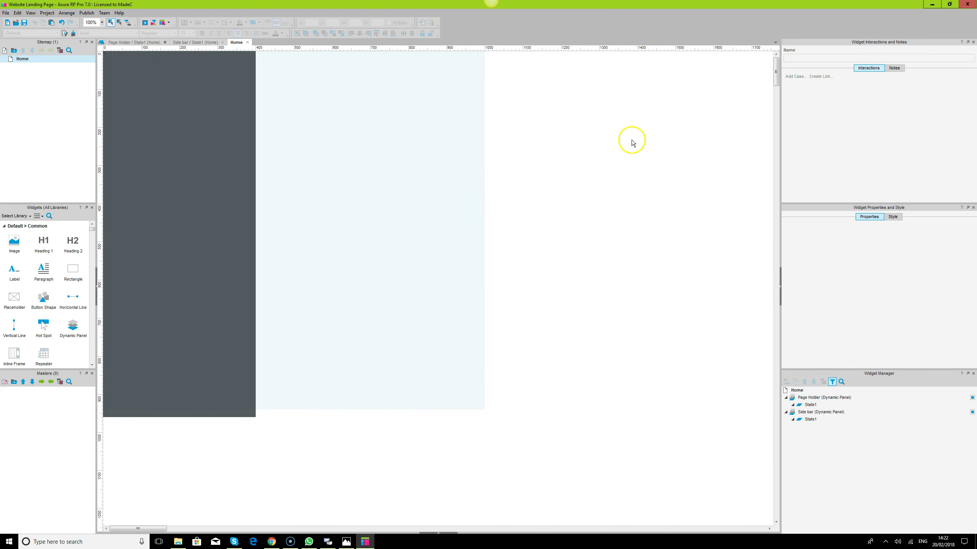
{"action": "left_click", "coordinate": [398, 208]}
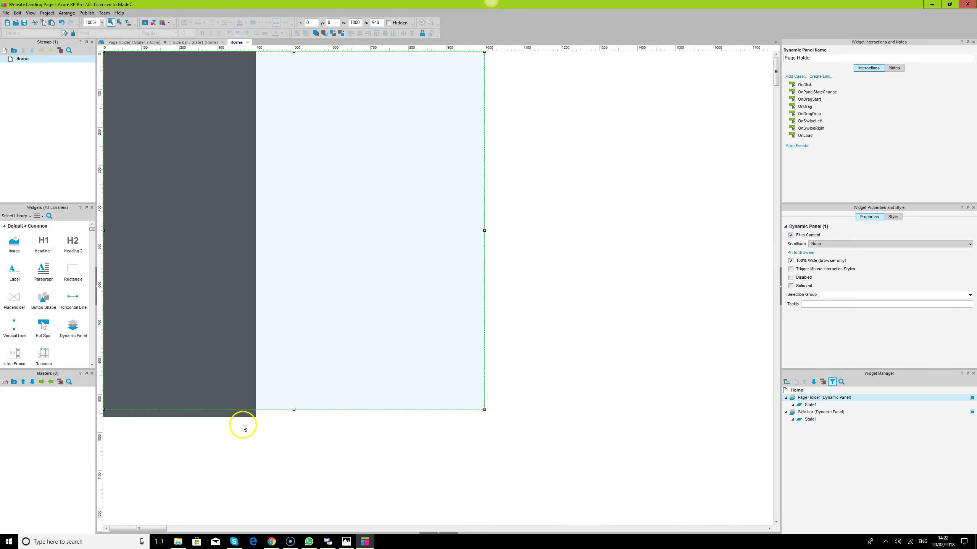
{"action": "left_click", "coordinate": [236, 282]}
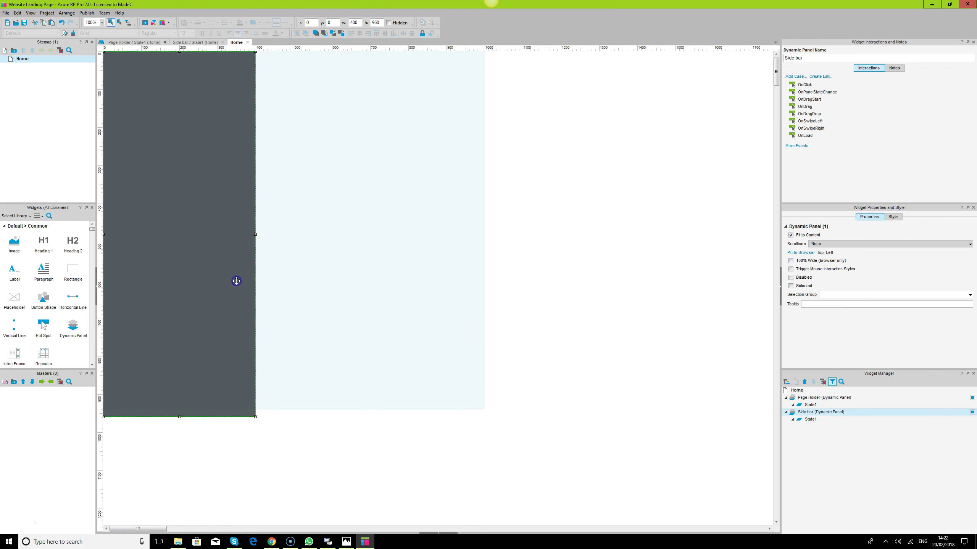
{"action": "left_click_drag", "start_coordinate": [179, 417], "coordinate": [182, 410]}
{"action": "left_click", "coordinate": [386, 293]}
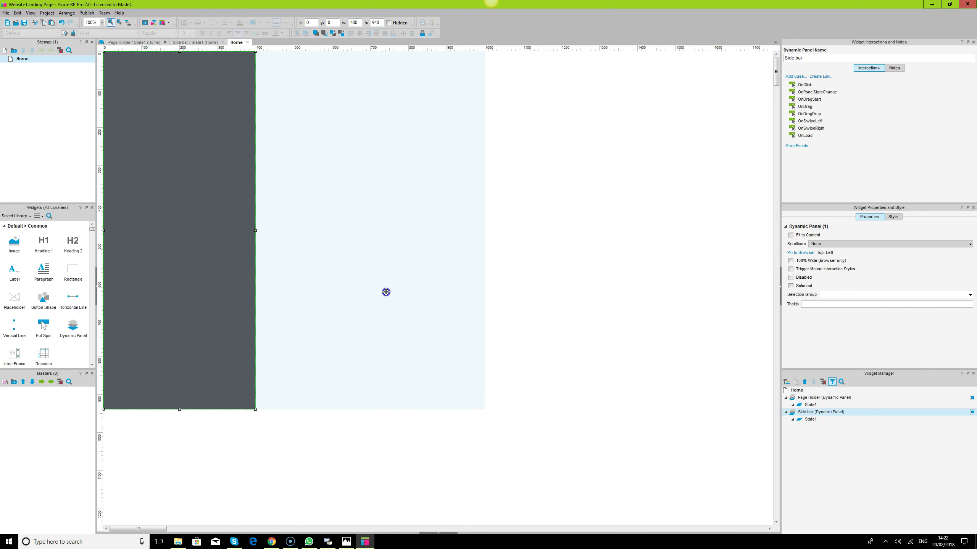
Narrow the Side bar panel to a width of 360.
{"action": "left_click", "coordinate": [250, 245]}
{"action": "left_click_drag", "start_coordinate": [255, 235], "coordinate": [239, 231]}
{"action": "left_click", "coordinate": [327, 247]}
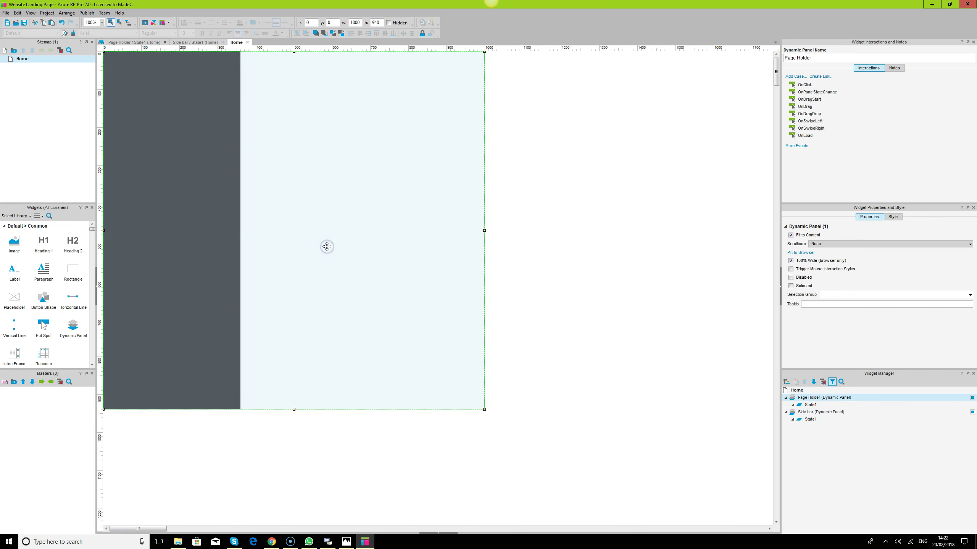
Open the Side bar's State1 and place a 50 × 50 image widget near its horizontal centre, at about x 150, y 330.
{"action": "left_click", "coordinate": [194, 216]}
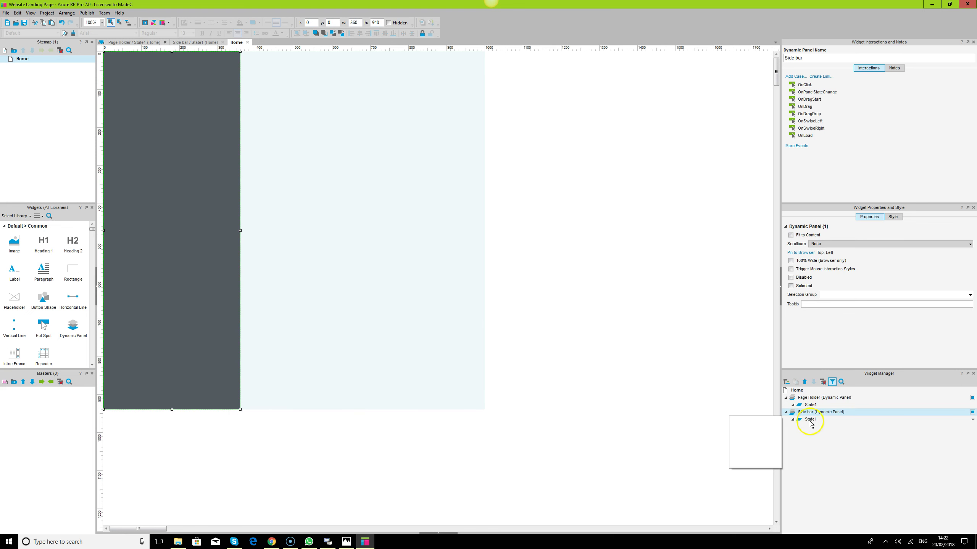
{"action": "double_click", "coordinate": [810, 420]}
{"action": "left_click_drag", "start_coordinate": [14, 242], "coordinate": [158, 178]}
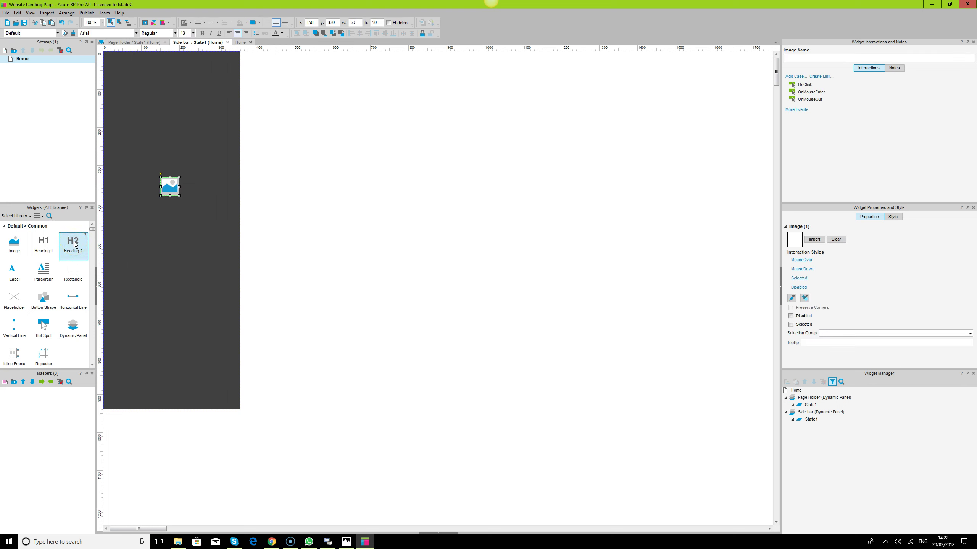
Following the sketch, place a Heading 2 under the image and a horizontal line about 307 wide below the heading at about y 475.
{"action": "left_click", "coordinate": [345, 543]}
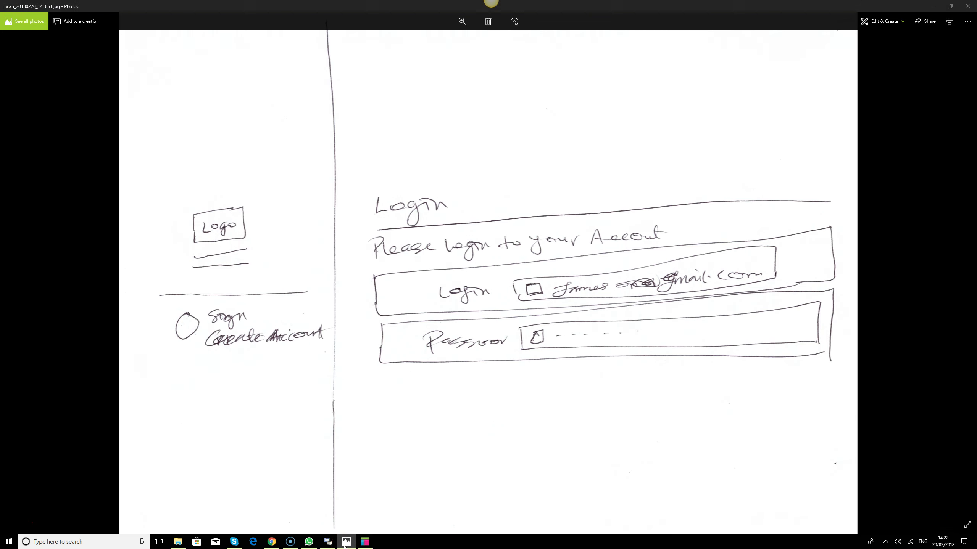
{"action": "left_click", "coordinate": [346, 542]}
{"action": "left_click_drag", "start_coordinate": [73, 243], "coordinate": [148, 208]}
{"action": "left_click_drag", "start_coordinate": [75, 301], "coordinate": [115, 236]}
{"action": "left_click_drag", "start_coordinate": [192, 235], "coordinate": [232, 238]}
Check the sketch and copy the image widget to below the line, at about x 60, y 510.
{"action": "left_click", "coordinate": [347, 542]}
{"action": "left_click", "coordinate": [347, 542]}
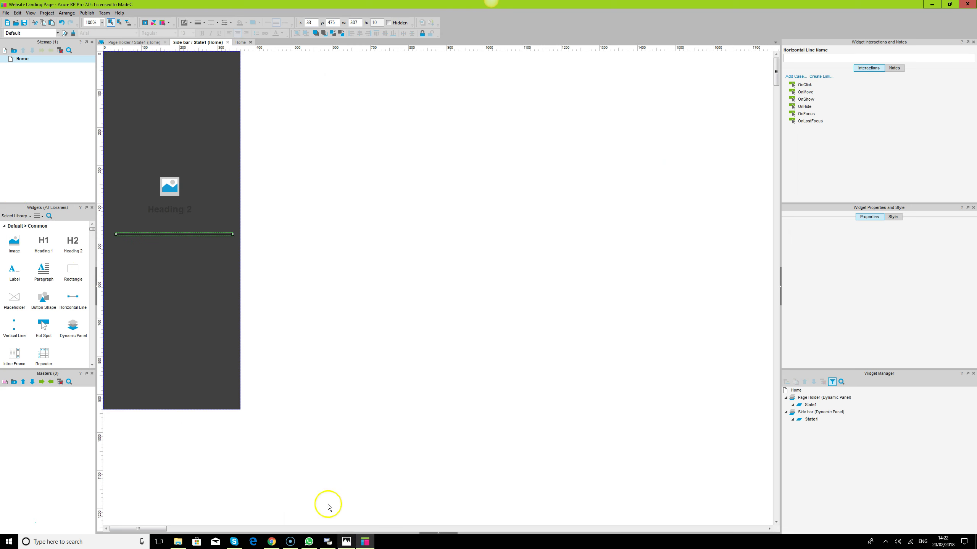
{"action": "left_click", "coordinate": [166, 194]}
{"action": "left_click_drag", "start_coordinate": [168, 187], "coordinate": [136, 258]}
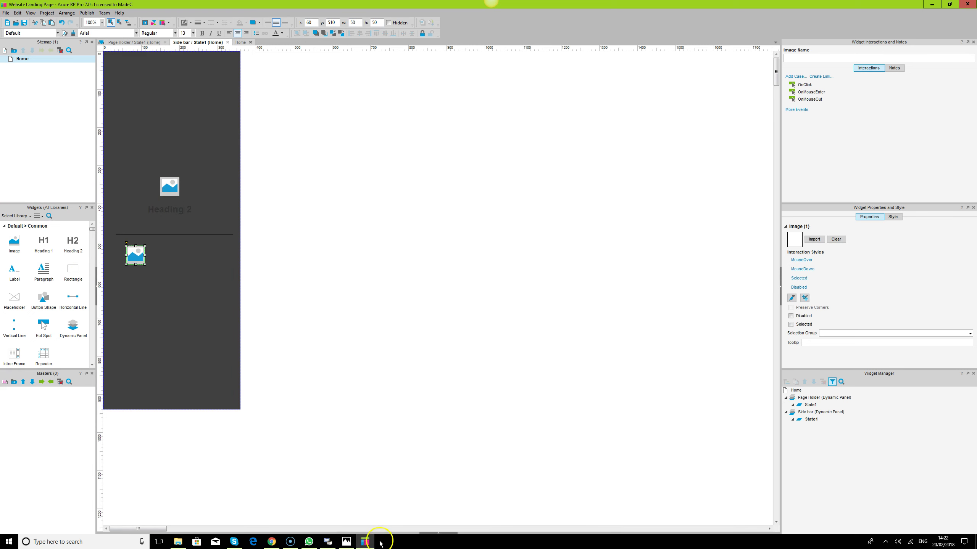
Check the sketch, copy the Heading 2 to the right of the lower image, and select both headings.
{"action": "left_click", "coordinate": [365, 542]}
{"action": "left_click", "coordinate": [365, 542]}
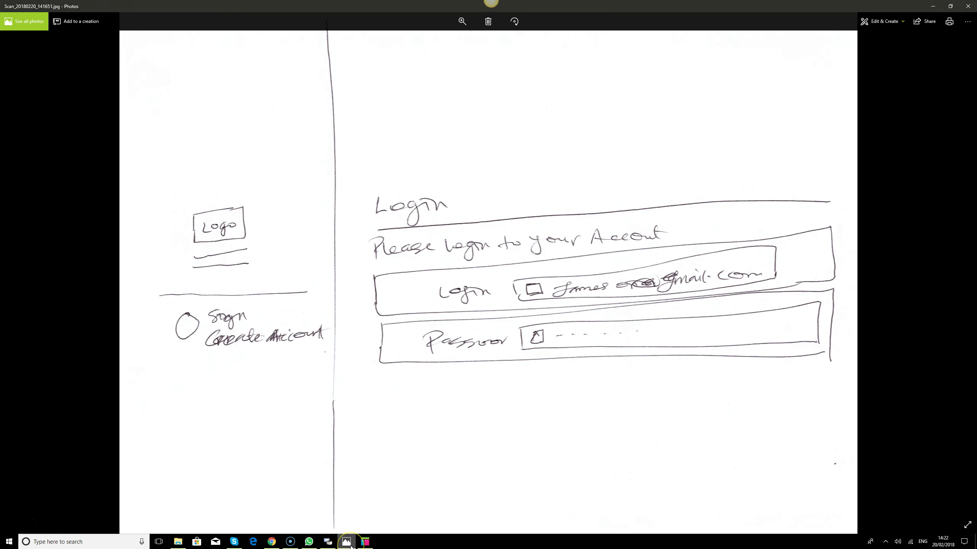
{"action": "left_click", "coordinate": [168, 213]}
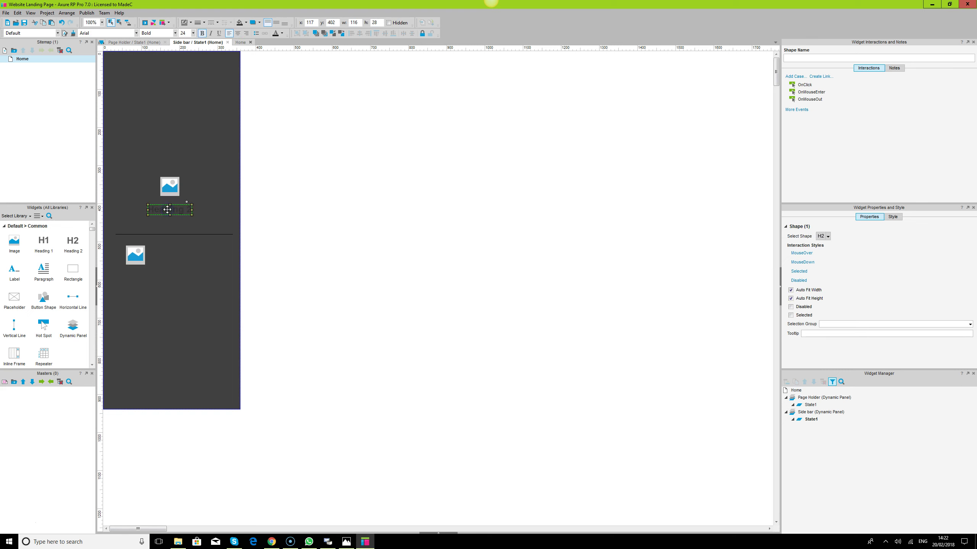
{"action": "left_click_drag", "start_coordinate": [173, 214], "coordinate": [175, 251]}
{"action": "left_click_drag", "start_coordinate": [168, 207], "coordinate": [165, 203]}
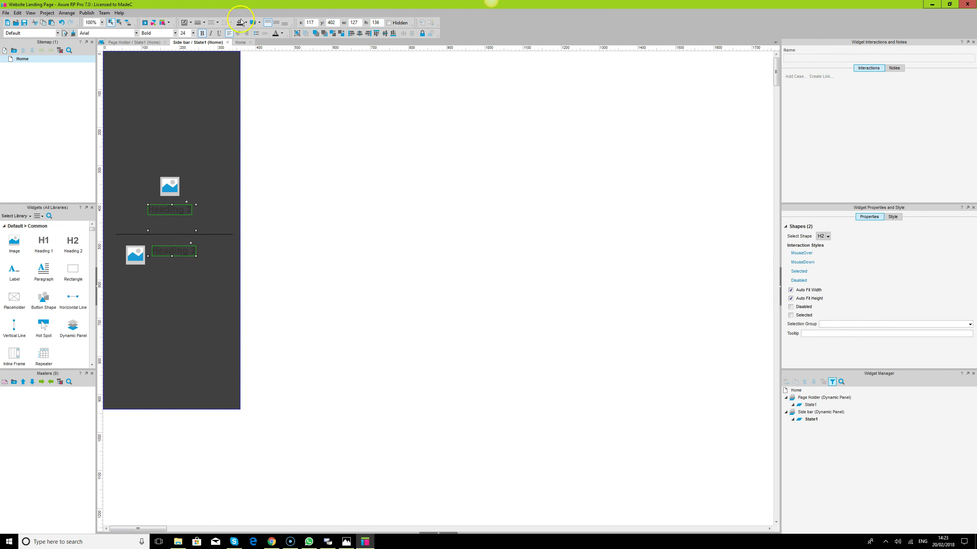
Colour both headings white and change the lower heading's text to "Sign up".
{"action": "left_click", "coordinate": [282, 34]}
{"action": "left_click", "coordinate": [276, 78]}
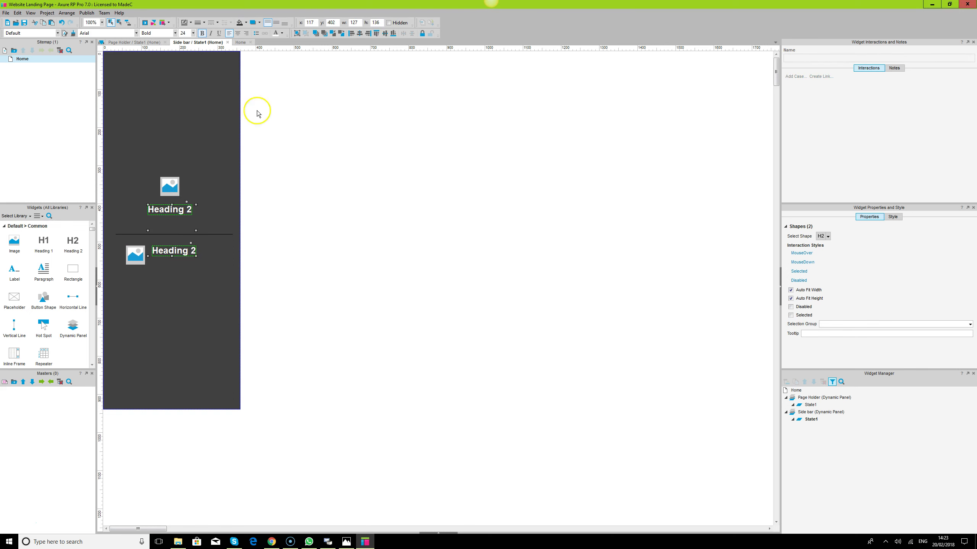
{"action": "left_click", "coordinate": [198, 255]}
{"action": "double_click", "coordinate": [171, 248]}
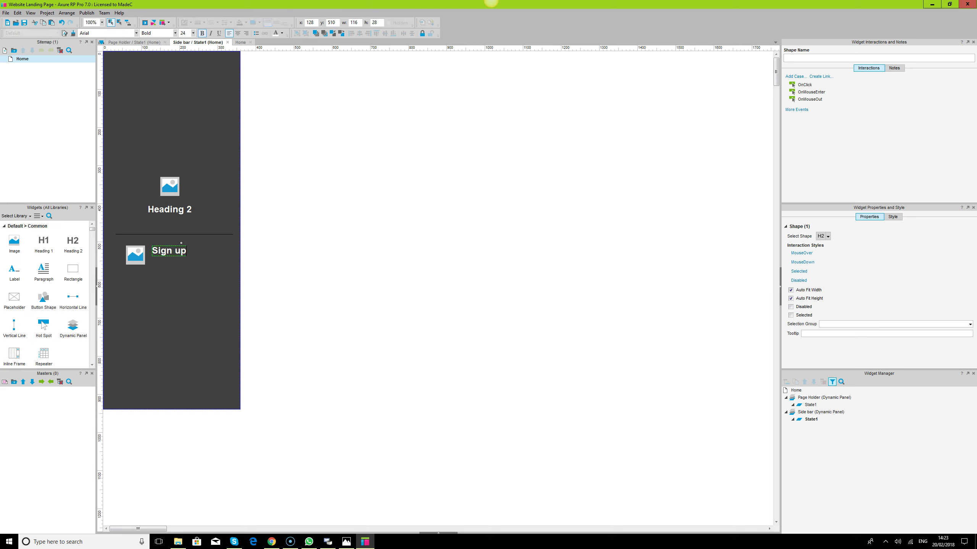
{"action": "left_click", "coordinate": [321, 286]}
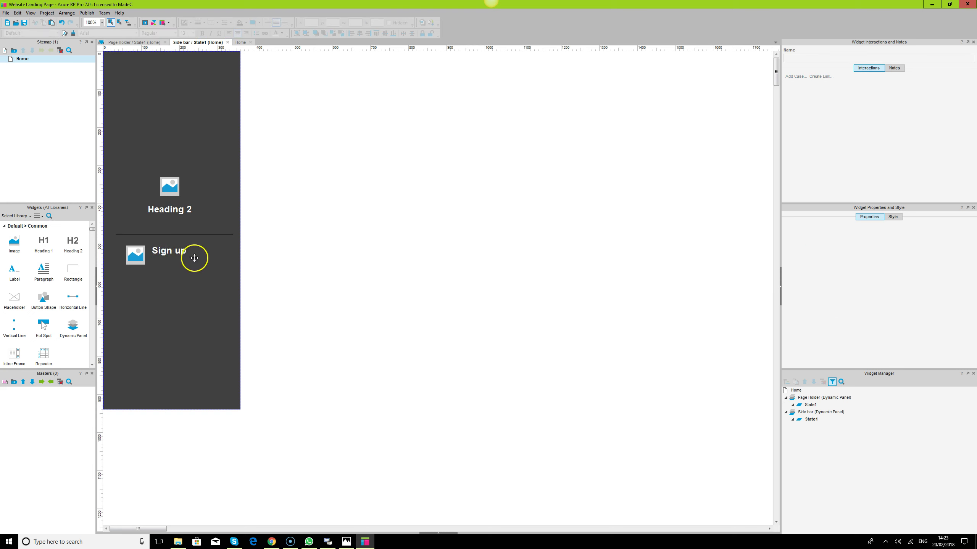
Copy the Sign up heading directly below itself, change its text to "Create Account", and check the sketch.
{"action": "left_click", "coordinate": [178, 253]}
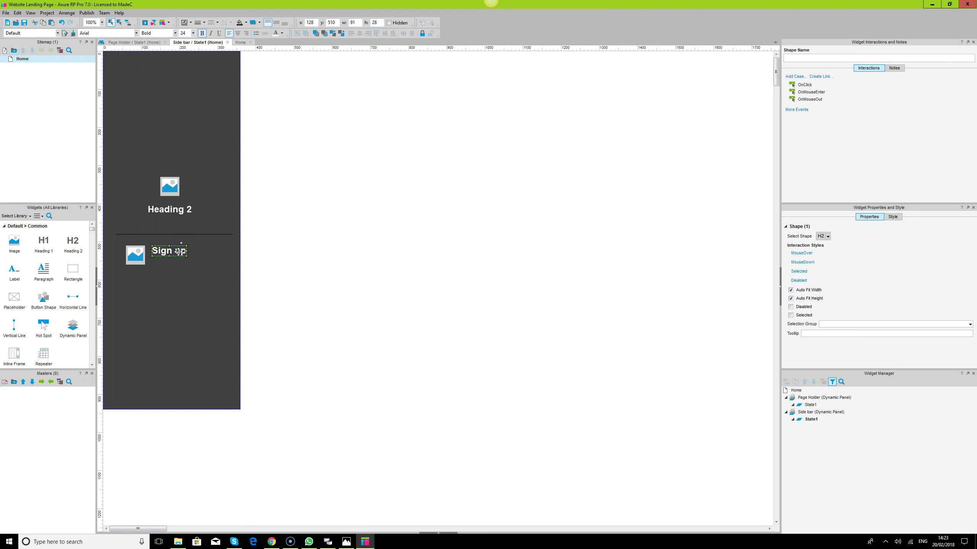
{"action": "left_click_drag", "start_coordinate": [174, 258], "coordinate": [170, 262]}
{"action": "double_click", "coordinate": [173, 260]}
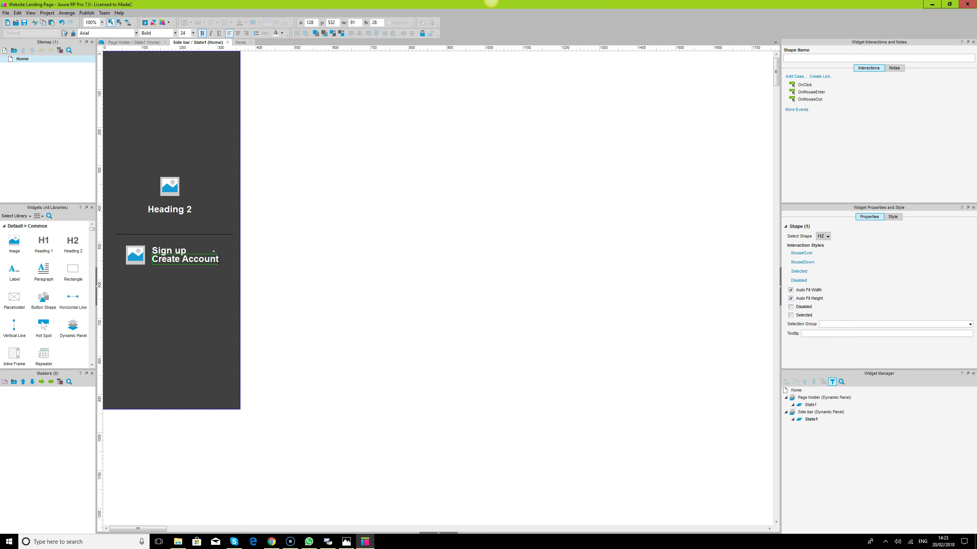
{"action": "left_click", "coordinate": [346, 541]}
{"action": "left_click", "coordinate": [346, 541]}
Resize the dark background rectangle to 360 × 940 so it fits the sidebar panel.
{"action": "left_click", "coordinate": [175, 271]}
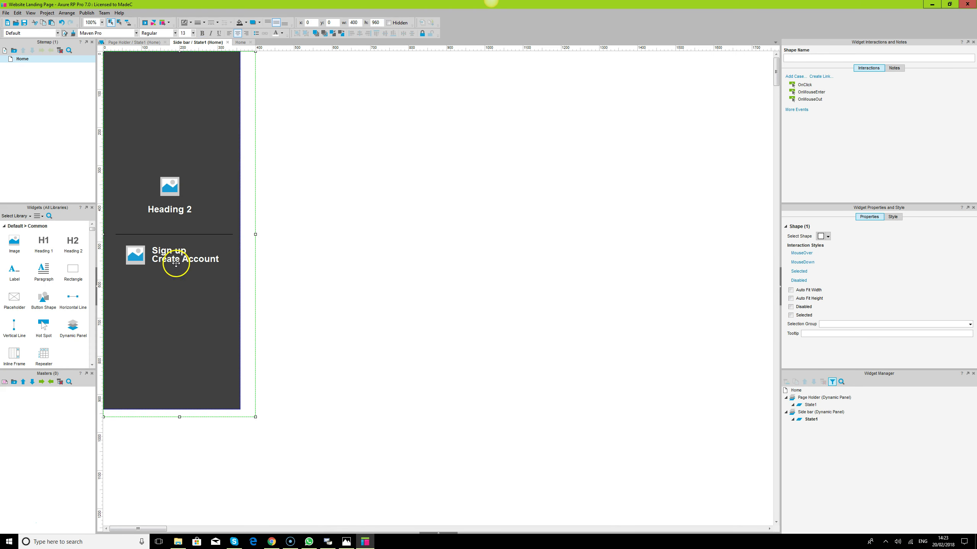
{"action": "left_click_drag", "start_coordinate": [255, 234], "coordinate": [241, 235]}
{"action": "left_click_drag", "start_coordinate": [172, 421], "coordinate": [172, 409]}
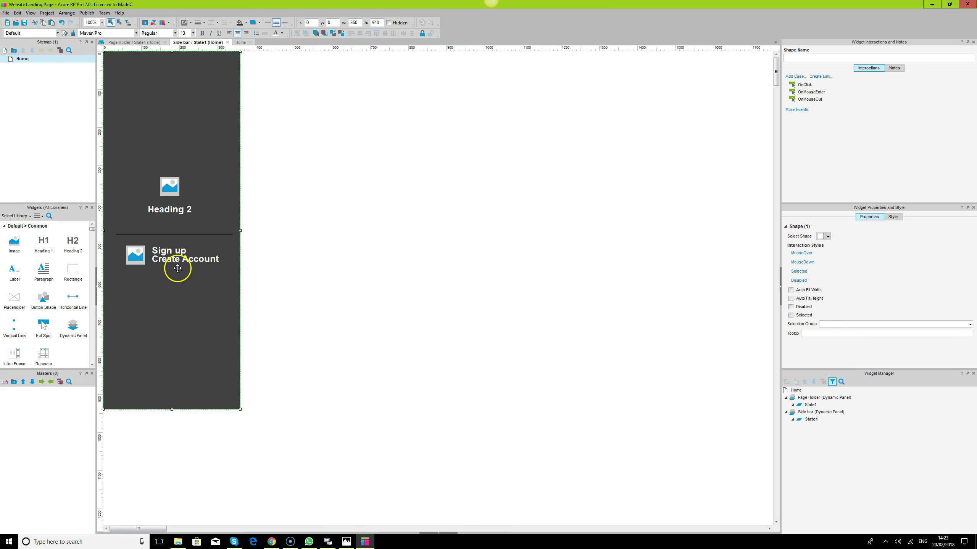
Set the Create Account text to Maven Pro, Regular, size 14, and widen its box to about 172.
{"action": "left_click", "coordinate": [189, 259]}
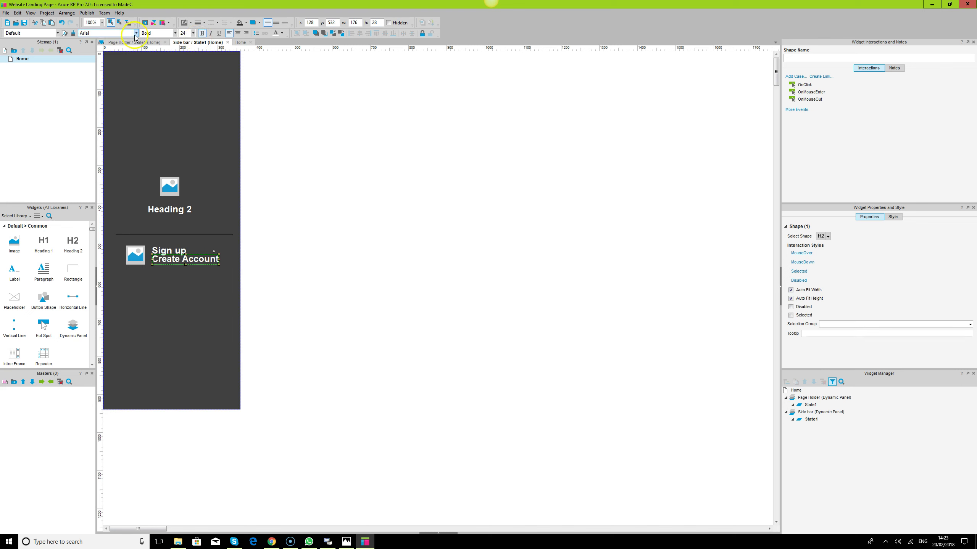
{"action": "left_click", "coordinate": [89, 33]}
{"action": "type", "text": "Maven Pro"}
{"action": "key", "text": "Return"}
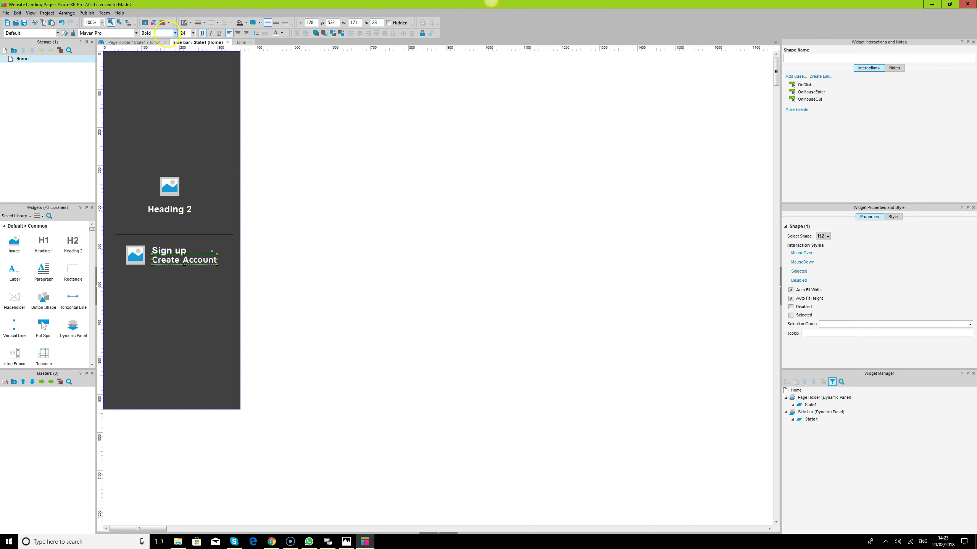
{"action": "type", "text": "14"}
{"action": "key", "text": "Return"}
{"action": "left_click", "coordinate": [202, 34]}
{"action": "left_click_drag", "start_coordinate": [192, 263], "coordinate": [218, 266]}
Set the Sign up text to Maven Pro, size 16, and widen its box to about 172.
{"action": "left_click", "coordinate": [175, 252]}
{"action": "left_click", "coordinate": [185, 35]}
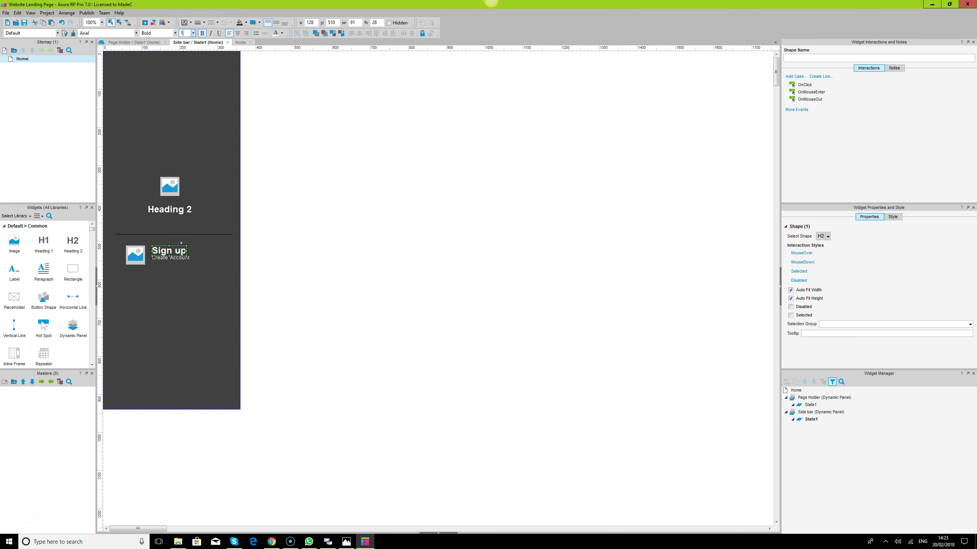
{"action": "key", "text": "Return"}
{"action": "left_click", "coordinate": [108, 33]}
{"action": "type", "text": "Maven Pro"}
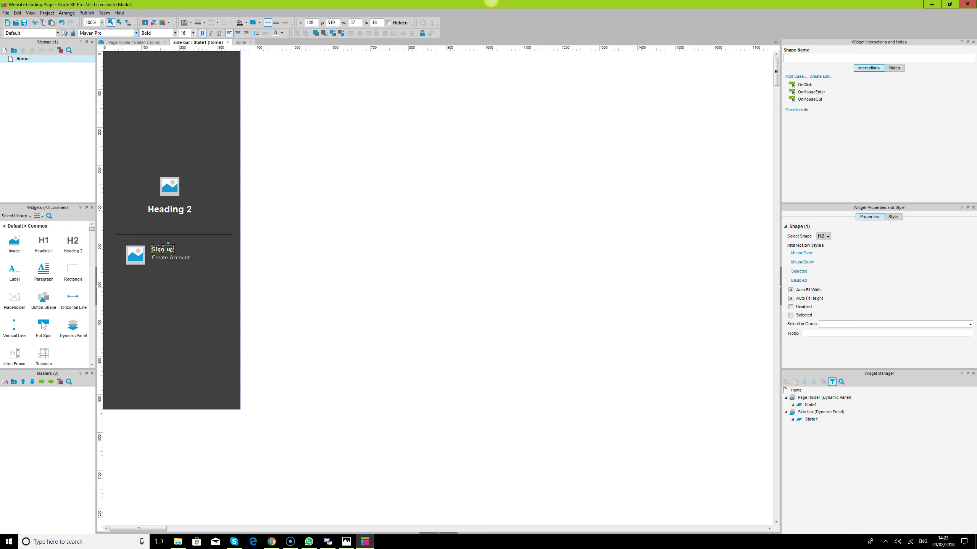
{"action": "left_click_drag", "start_coordinate": [175, 250], "coordinate": [218, 254]}
Vertically centre the text inside the Sign up and Create Account boxes.
{"action": "left_click", "coordinate": [188, 256]}
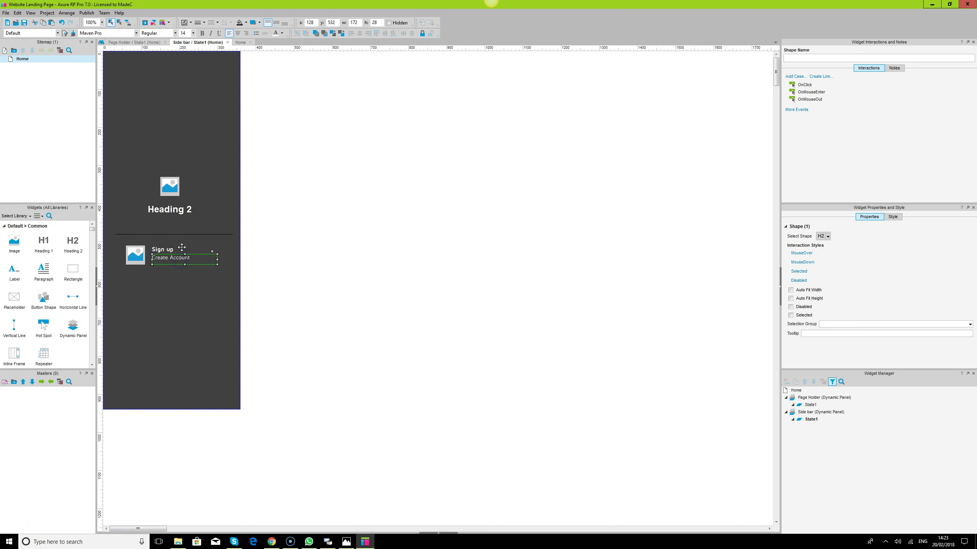
{"action": "left_click", "coordinate": [173, 250], "text": "ctrl"}
{"action": "left_click", "coordinate": [276, 23]}
{"action": "left_click", "coordinate": [331, 190]}
Adjust the Sign up and Create Account boxes to span the image's height and shift both closer to the image.
{"action": "left_click", "coordinate": [165, 250]}
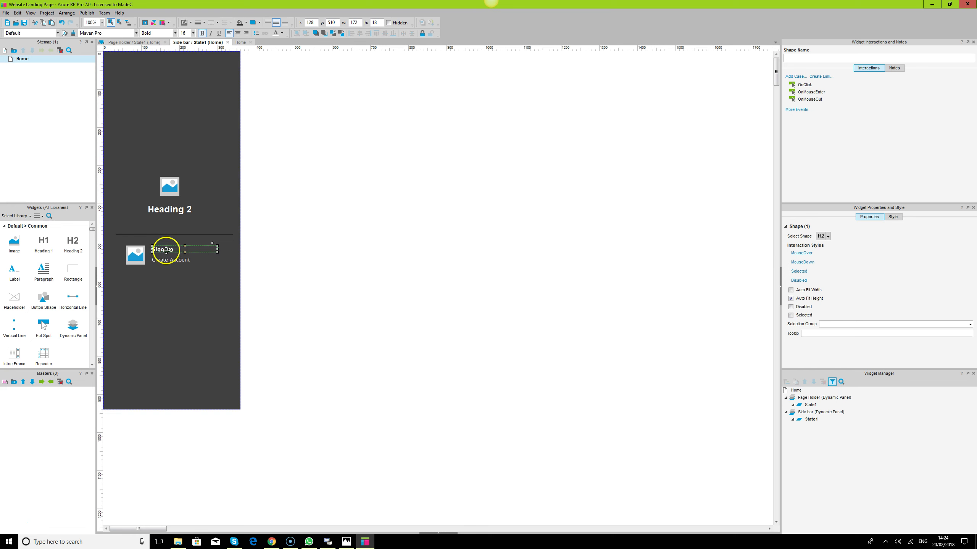
{"action": "left_click_drag", "start_coordinate": [185, 253], "coordinate": [172, 258]}
{"action": "left_click", "coordinate": [185, 258]}
{"action": "left_click", "coordinate": [175, 252]}
{"action": "left_click", "coordinate": [163, 264], "text": "ctrl"}
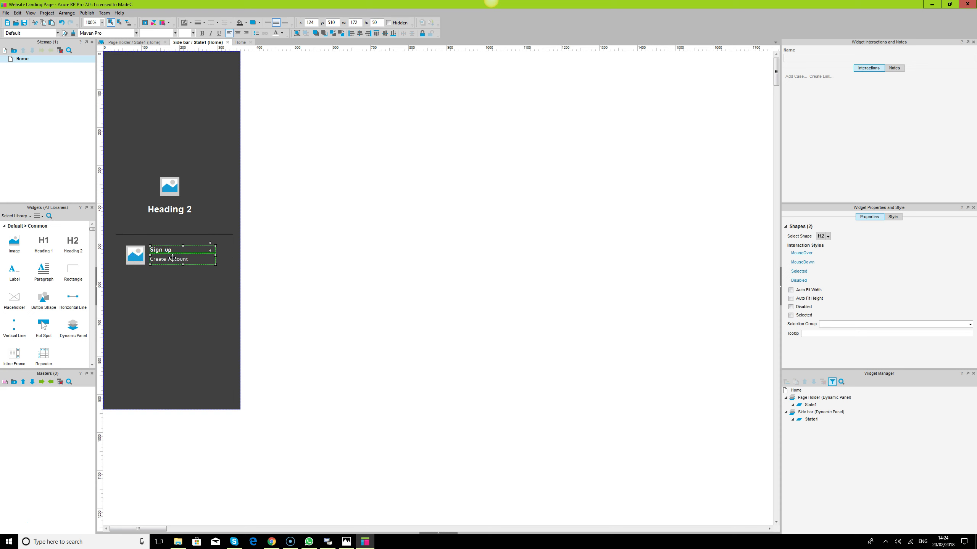
{"action": "key", "text": "Left"}
{"action": "key", "text": "Left"}
{"action": "key", "text": "Left"}
Try a light grey shadow with offset x 0 and y 3 on the image beside Sign up.
{"action": "left_click", "coordinate": [137, 259]}
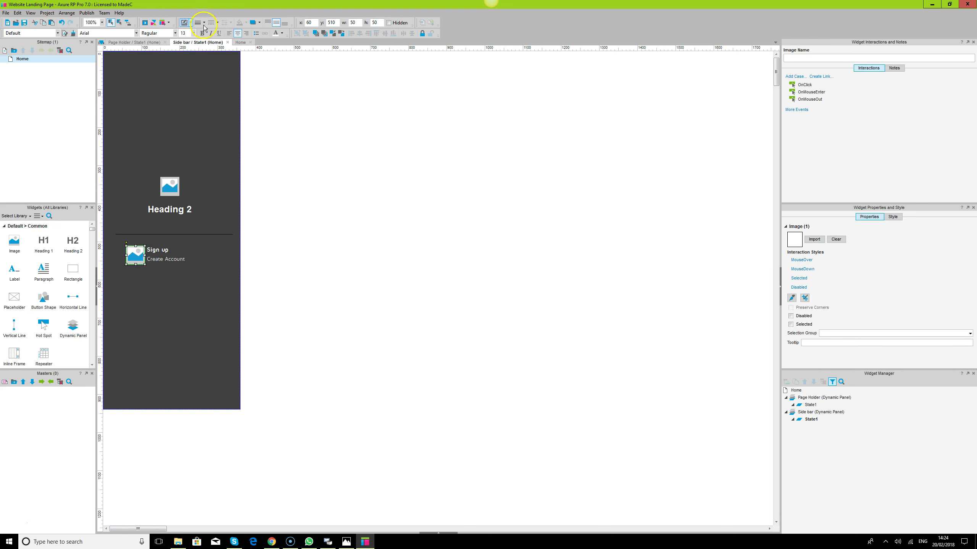
{"action": "left_click", "coordinate": [259, 23]}
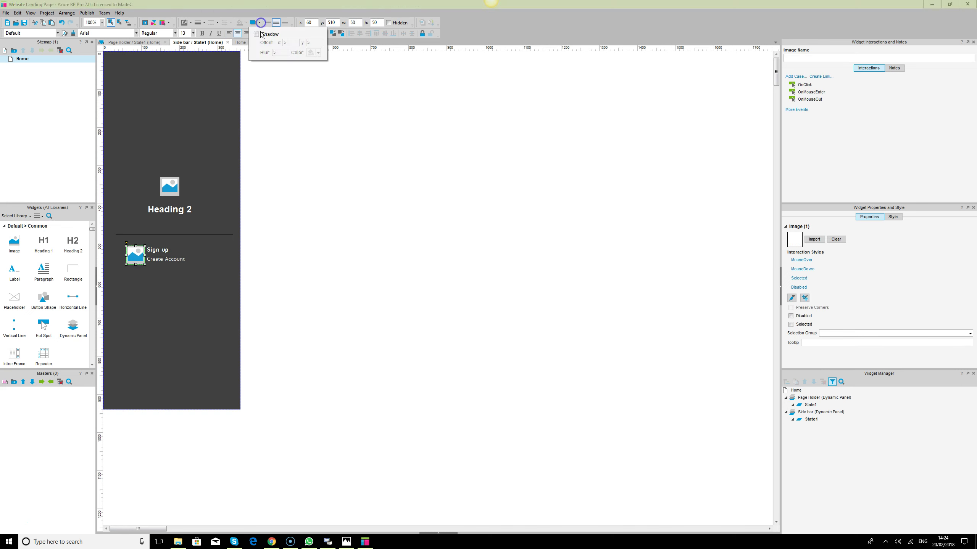
{"action": "left_click", "coordinate": [257, 34]}
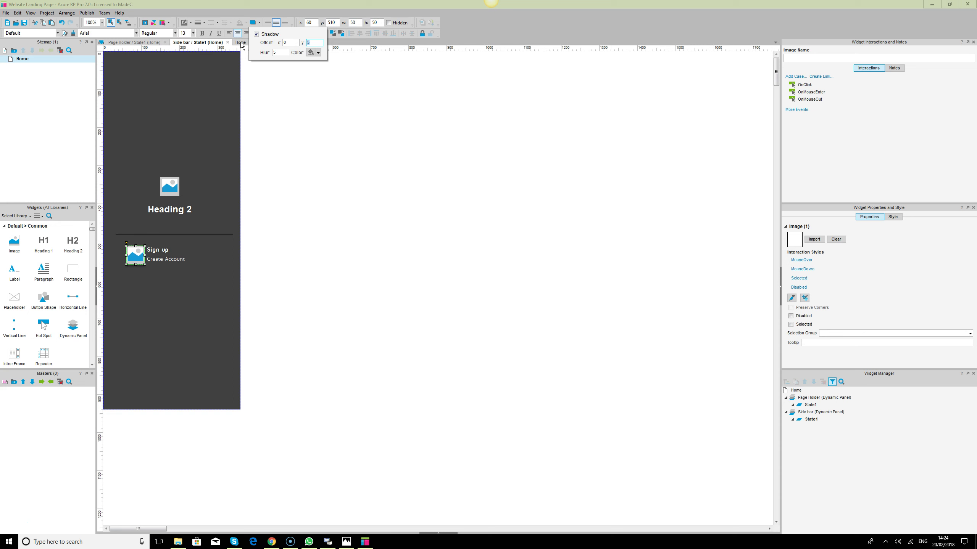
{"action": "left_click", "coordinate": [318, 53]}
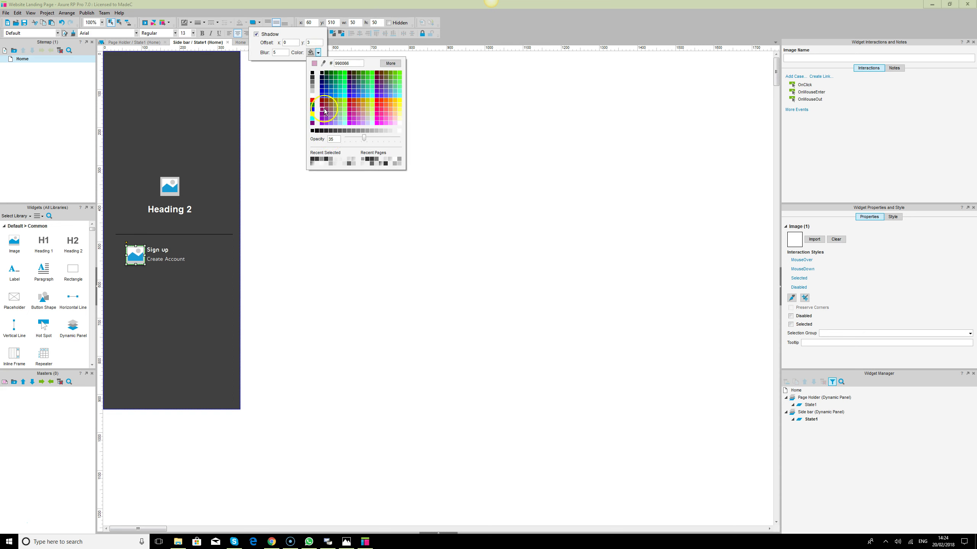
{"action": "left_click", "coordinate": [395, 132]}
{"action": "left_click", "coordinate": [419, 221]}
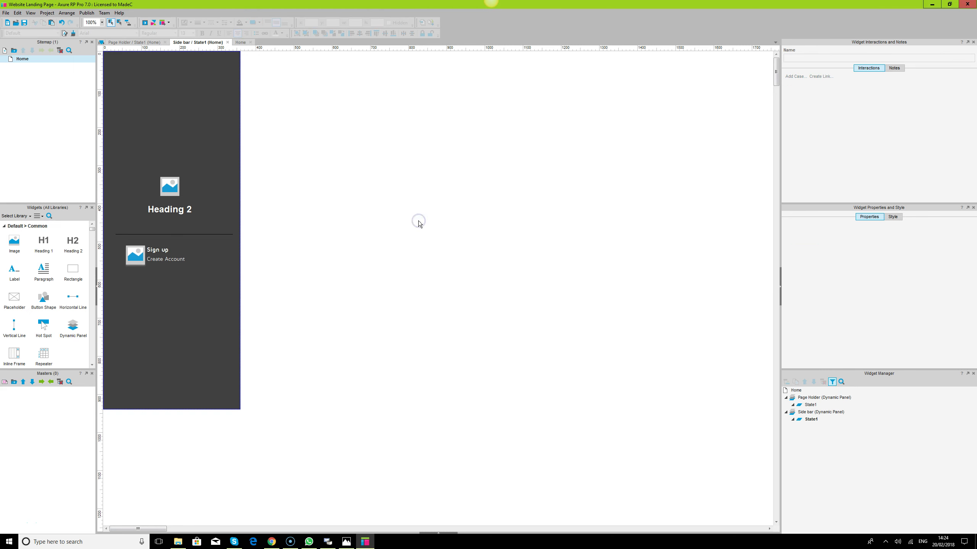
{"action": "key", "text": "ctrl+z"}
{"action": "left_click", "coordinate": [211, 94]}
{"action": "left_click", "coordinate": [244, 293]}
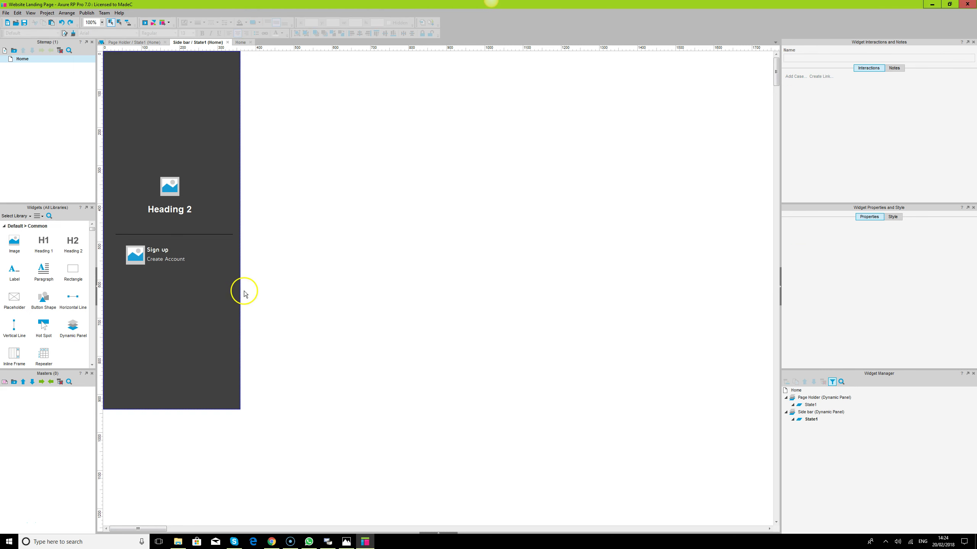
Group the lower image with the Sign up and Create Account texts.
{"action": "left_click", "coordinate": [156, 251]}
{"action": "left_click", "coordinate": [152, 262], "text": "ctrl"}
{"action": "left_click", "coordinate": [139, 254], "text": "ctrl"}
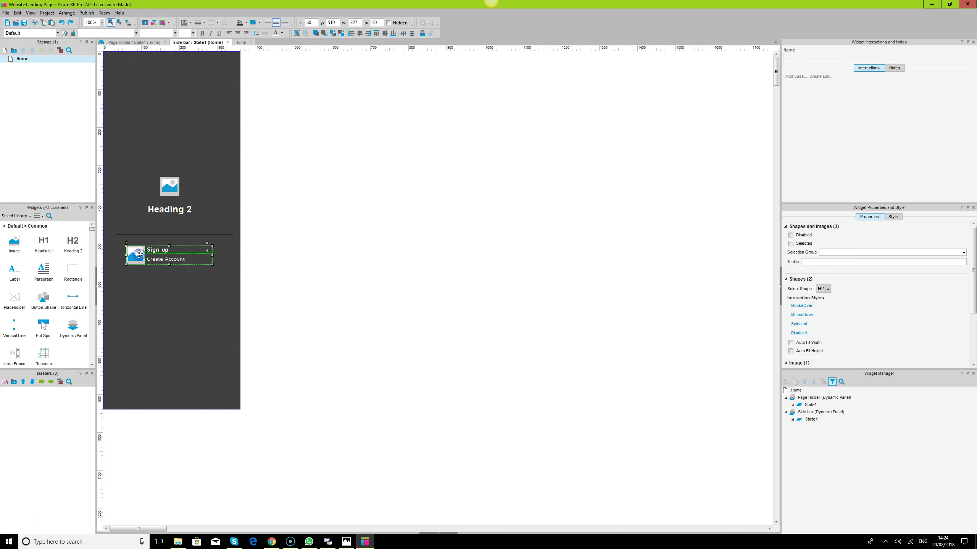
Change the horizontal divider line's colour to light grey.
{"action": "left_click", "coordinate": [155, 234]}
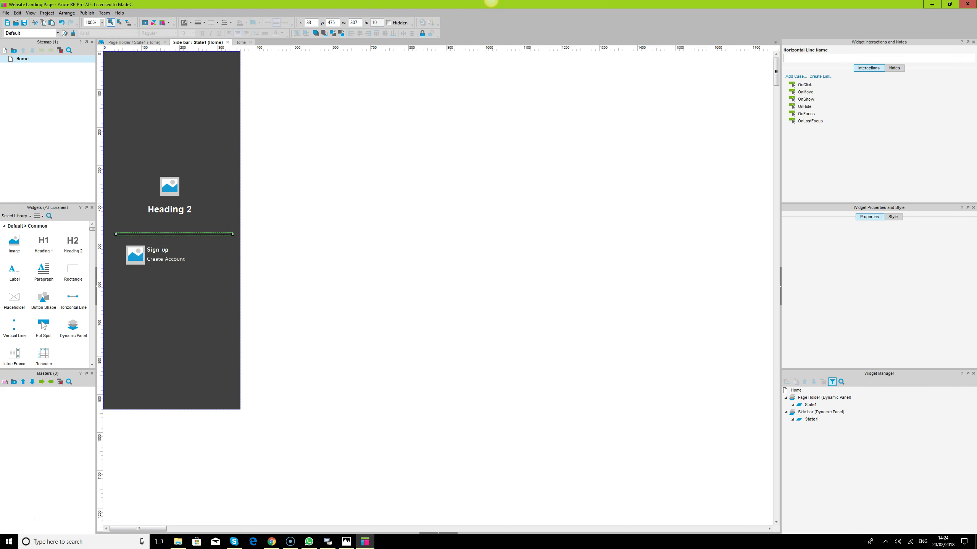
{"action": "left_click", "coordinate": [218, 26]}
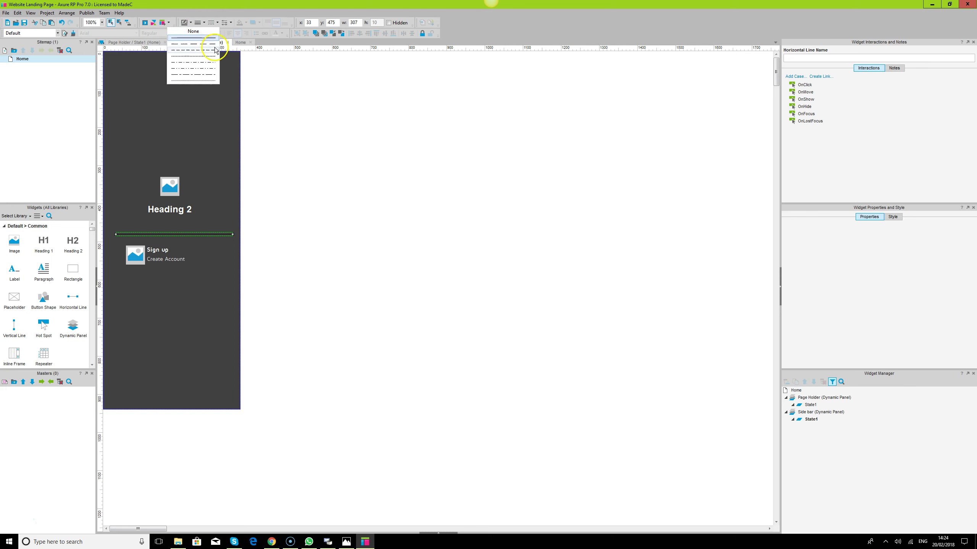
{"action": "left_click", "coordinate": [201, 35]}
{"action": "left_click", "coordinate": [190, 26]}
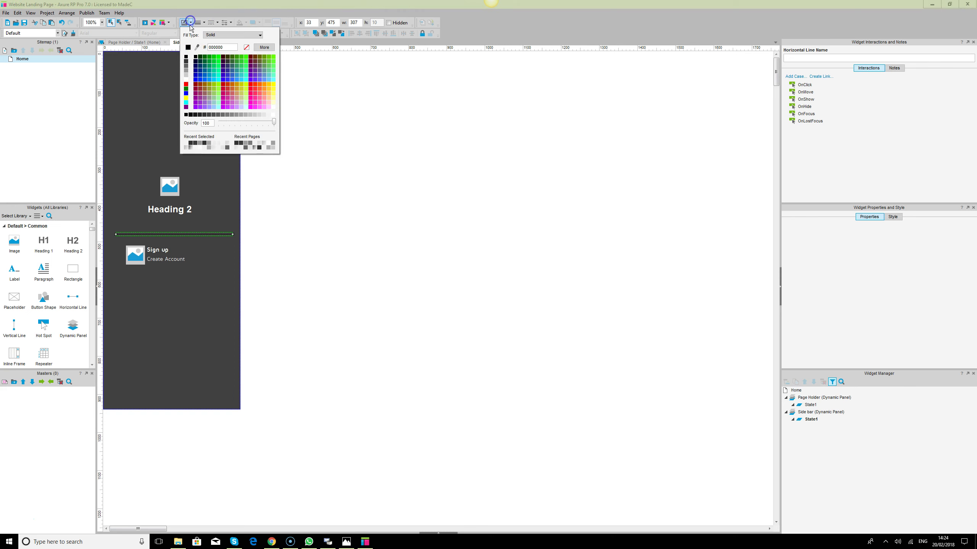
{"action": "left_click", "coordinate": [187, 78]}
{"action": "left_click", "coordinate": [425, 244]}
{"action": "left_click", "coordinate": [161, 234]}
Check the sketch and change the text of the heading under the upper image to "Company XYZ".
{"action": "left_click", "coordinate": [169, 190]}
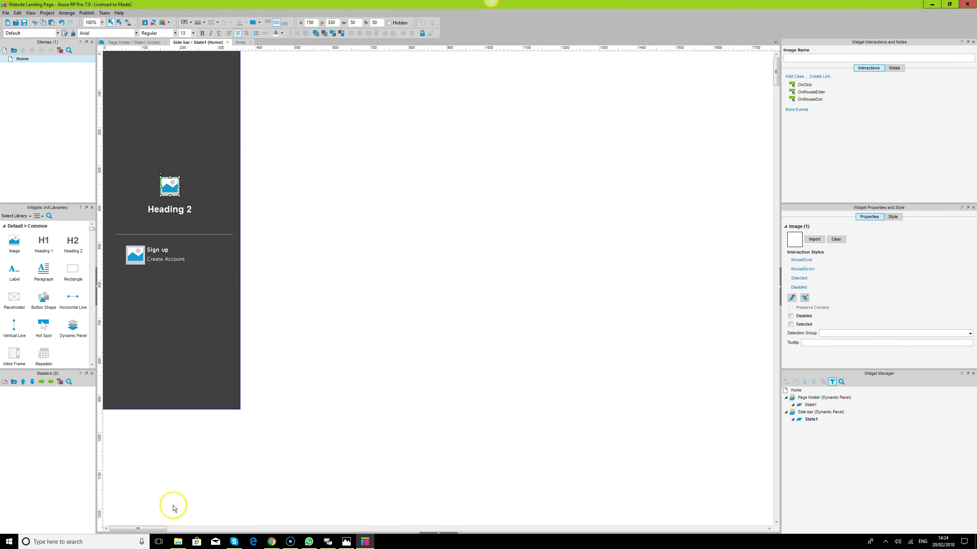
{"action": "left_click", "coordinate": [346, 541]}
{"action": "left_click", "coordinate": [346, 542]}
{"action": "double_click", "coordinate": [167, 210]}
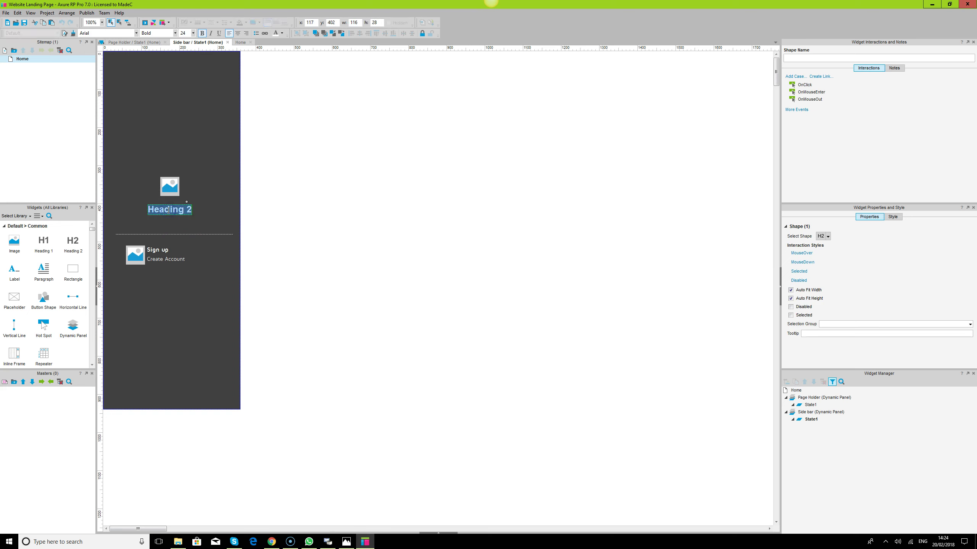
{"action": "type", "text": "Company XYZ"}
{"action": "left_click", "coordinate": [277, 247]}
Set the Company XYZ heading's font to Maven Pro and centre the upper image above it.
{"action": "left_click", "coordinate": [178, 210]}
{"action": "left_click", "coordinate": [88, 32]}
{"action": "type", "text": "Magneto"}
{"action": "key", "text": "Return"}
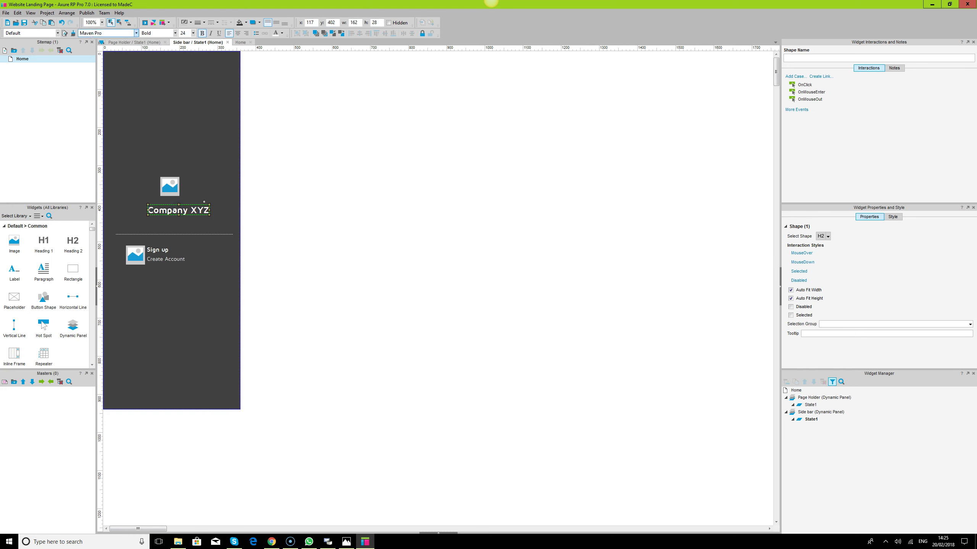
{"action": "left_click", "coordinate": [169, 187], "text": "ctrl"}
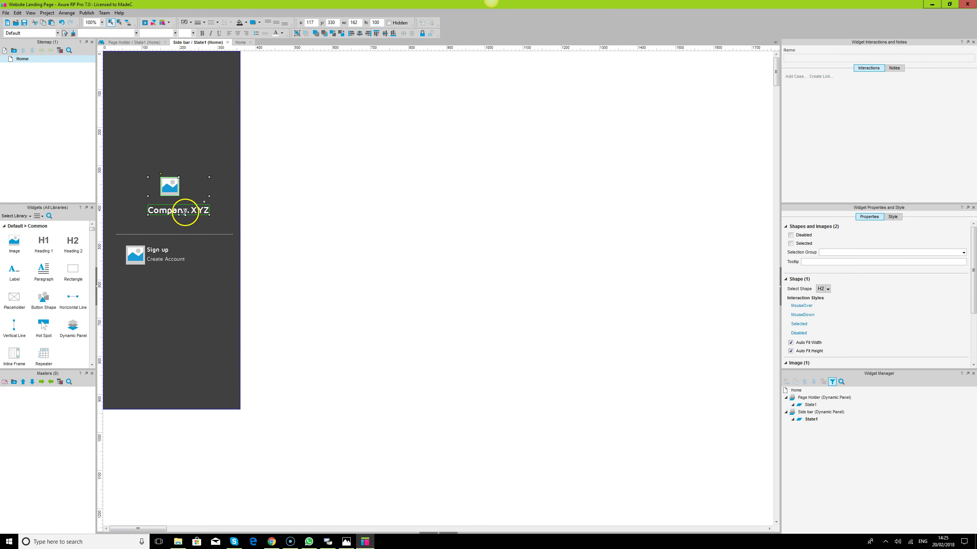
{"action": "left_click", "coordinate": [360, 33]}
Set the Company XYZ heading to size 20, enlarge its box to about 183 × 48, and centre its text.
{"action": "left_click", "coordinate": [177, 211]}
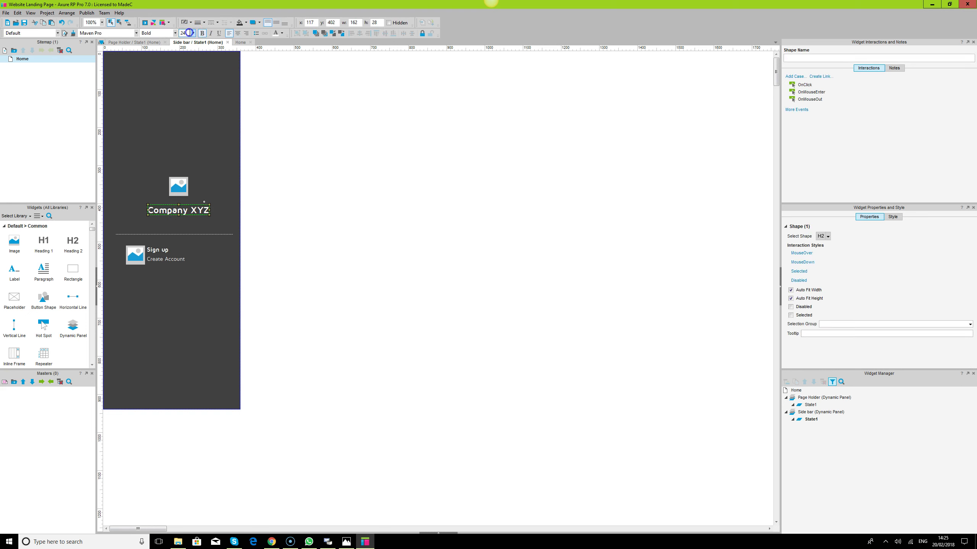
{"action": "type", "text": "20"}
{"action": "key", "text": "Return"}
{"action": "left_click_drag", "start_coordinate": [199, 215], "coordinate": [217, 222]}
{"action": "left_click", "coordinate": [240, 34]}
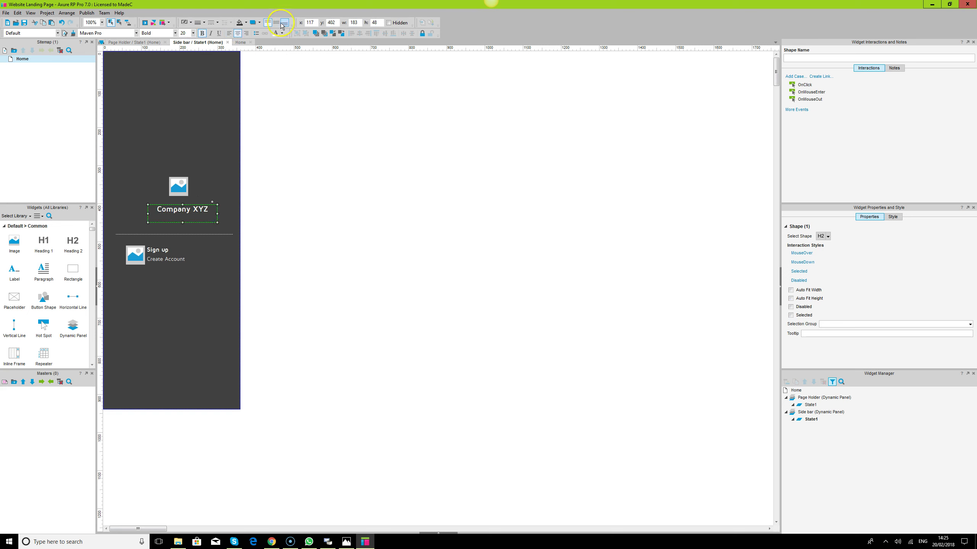
Place the upper image directly above the Company XYZ box, centre the two horizontally, and group them.
{"action": "left_click_drag", "start_coordinate": [183, 192], "coordinate": [194, 208]}
{"action": "left_click", "coordinate": [192, 214], "text": "ctrl"}
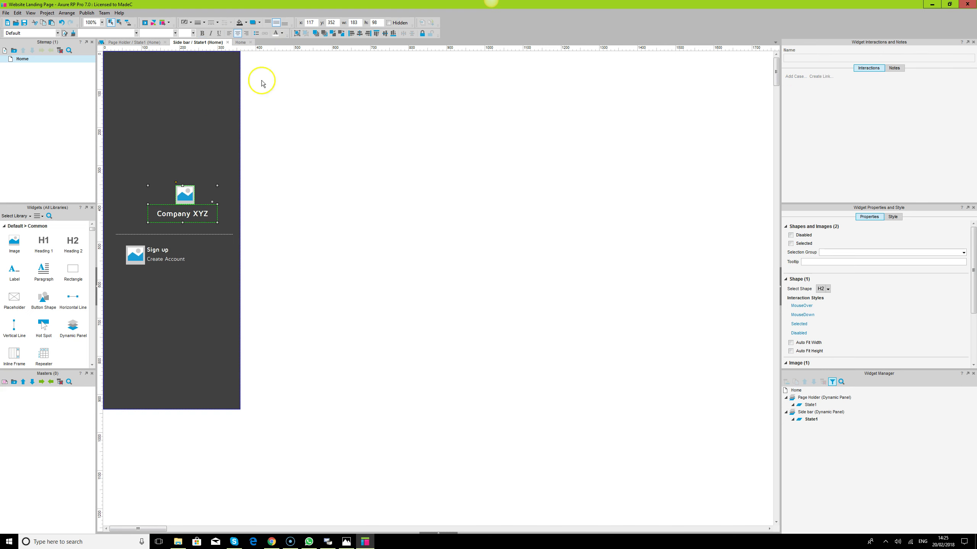
{"action": "left_click", "coordinate": [360, 34]}
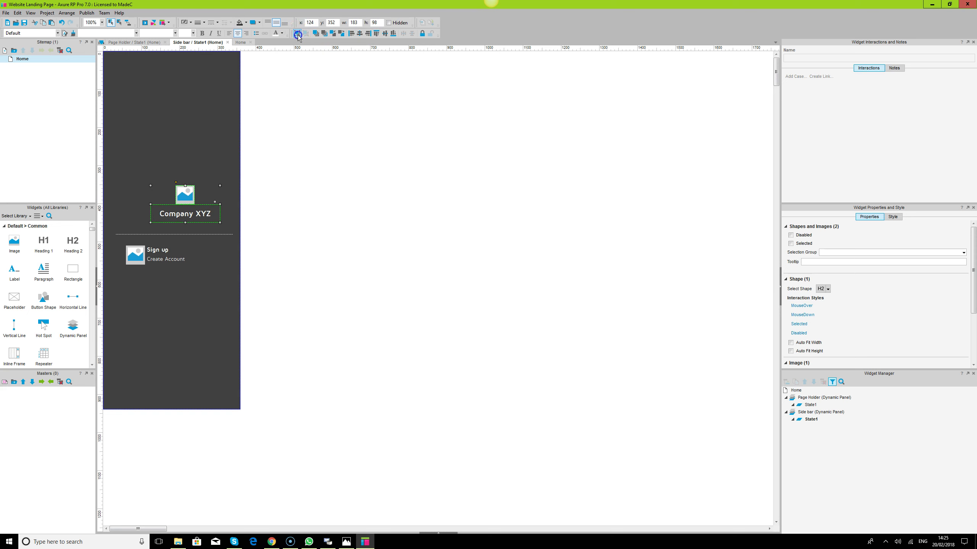
Centre-align the logo group, divider line and Sign up group with one another, and group them all together.
{"action": "left_click_drag", "start_coordinate": [184, 192], "coordinate": [172, 194]}
{"action": "left_click", "coordinate": [164, 234], "text": "ctrl"}
{"action": "left_click", "coordinate": [156, 252], "text": "ctrl"}
{"action": "left_click", "coordinate": [358, 34]}
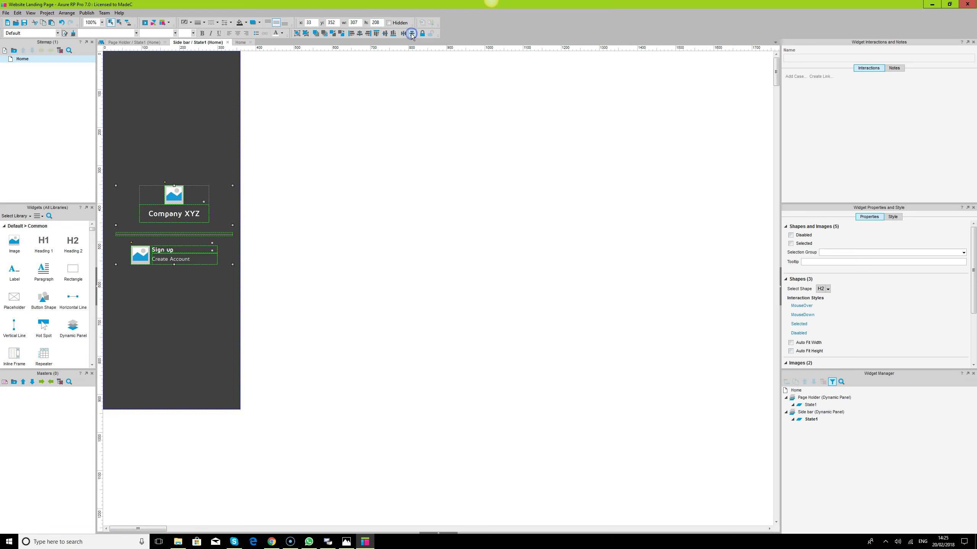
{"action": "left_click", "coordinate": [297, 34]}
Centre the combined sidebar group horizontally and vertically on the dark background rectangle.
{"action": "left_click", "coordinate": [223, 109]}
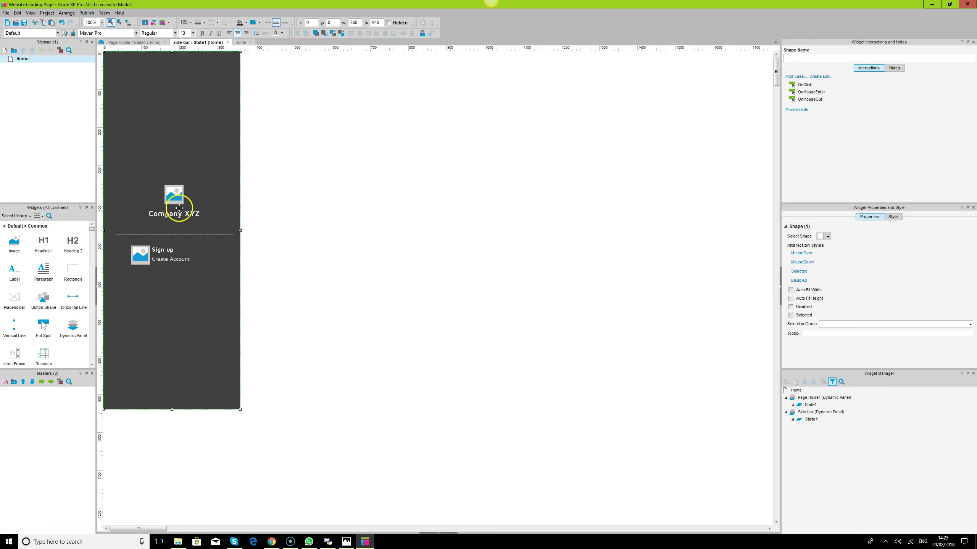
{"action": "left_click", "coordinate": [174, 211], "text": "ctrl"}
{"action": "left_click", "coordinate": [360, 34]}
{"action": "left_click", "coordinate": [457, 179]}
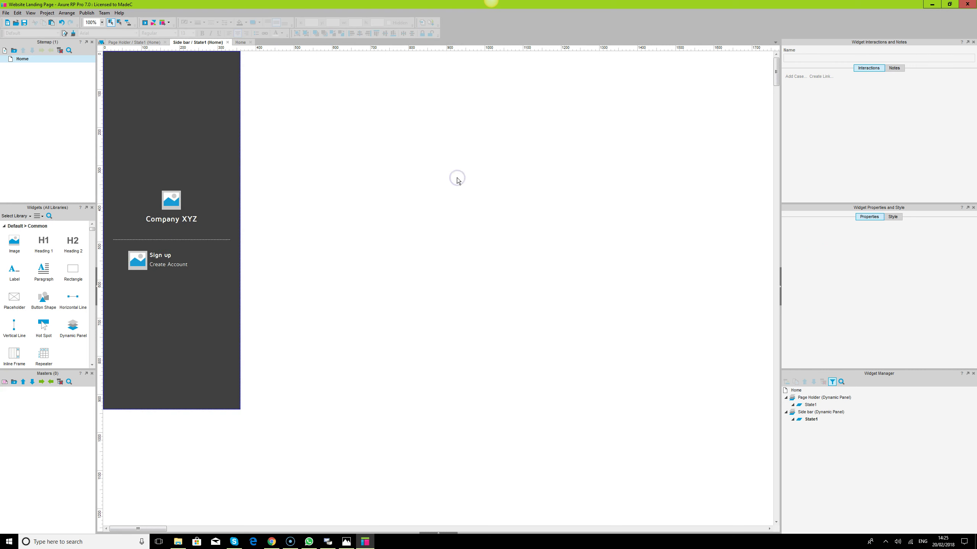
Switch to Chrome, reload the Home prototype preview to check the sidebar, and return to Axure.
{"action": "left_click", "coordinate": [271, 541]}
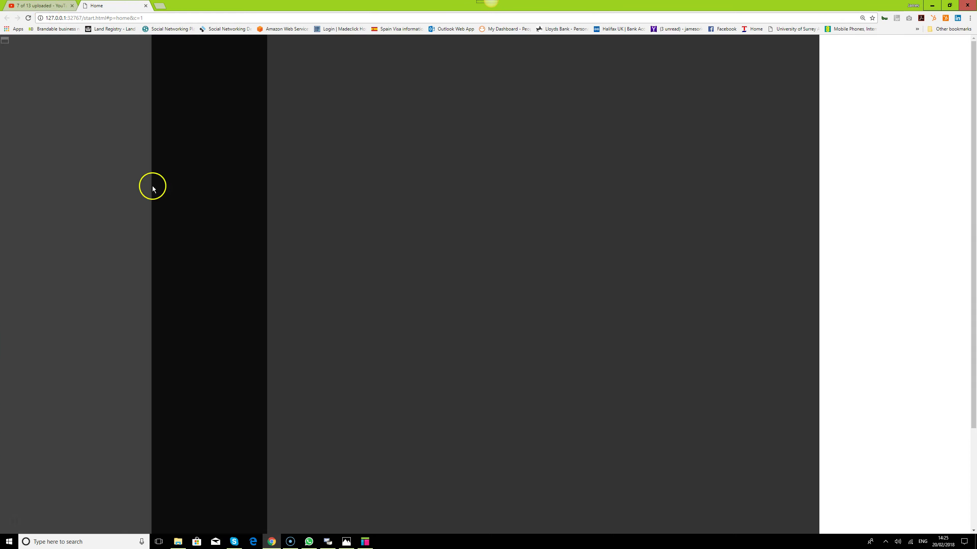
{"action": "left_click", "coordinate": [29, 18]}
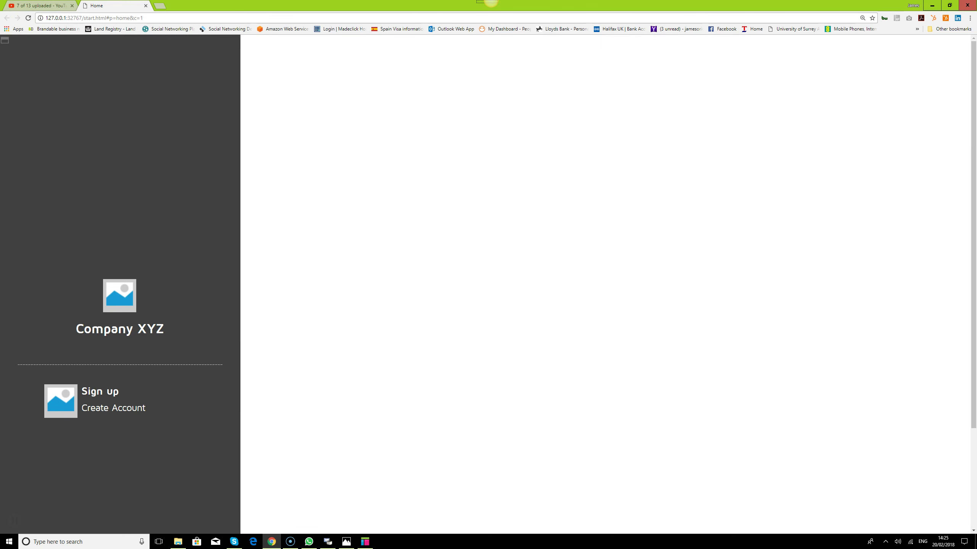
{"action": "left_click", "coordinate": [365, 542]}
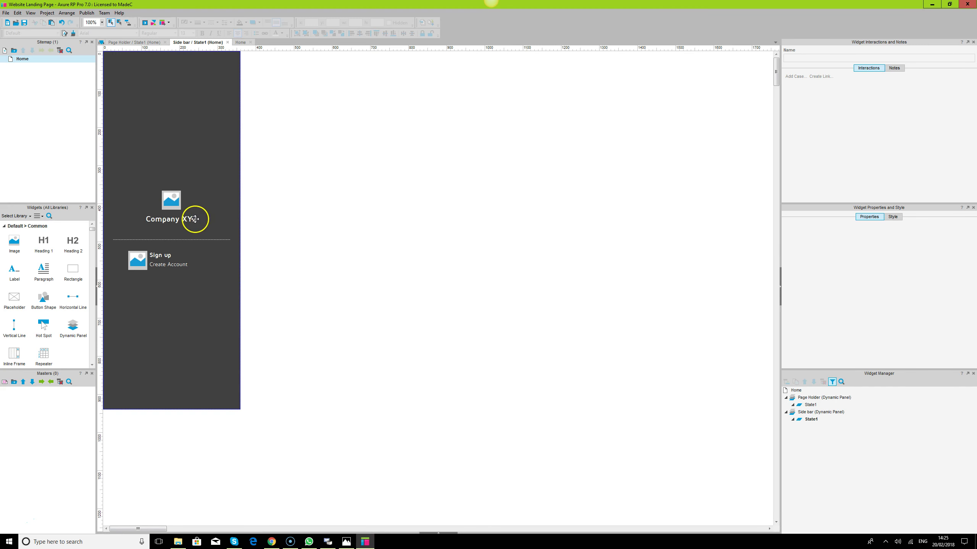
Open the Home page and select the Page Holder dynamic panel.
{"action": "left_click", "coordinate": [192, 384]}
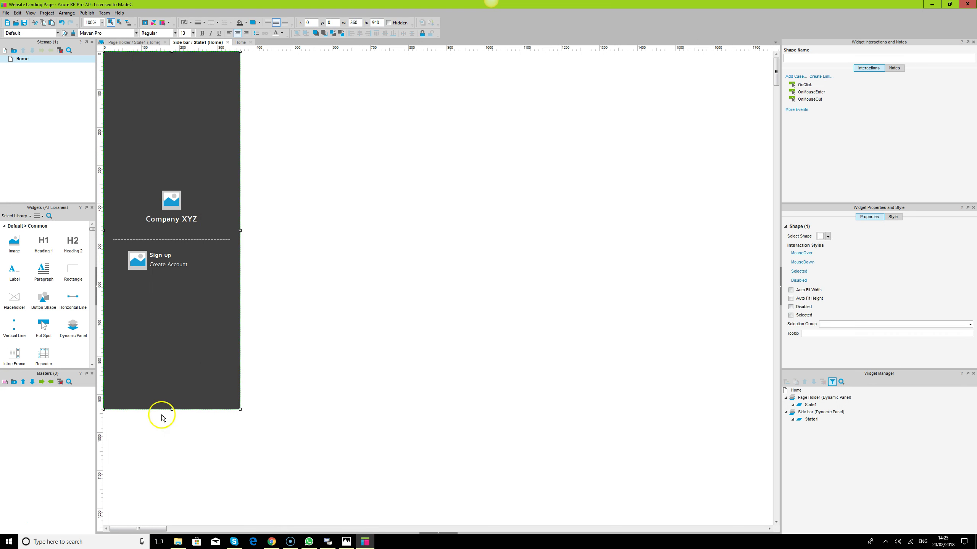
{"action": "mouse_move", "coordinate": [172, 410]}
{"action": "left_mouse_down"}
{"action": "mouse_move", "coordinate": [174, 341]}
{"action": "mouse_move", "coordinate": [175, 408]}
{"action": "left_mouse_up"}
{"action": "double_click", "coordinate": [25, 60]}
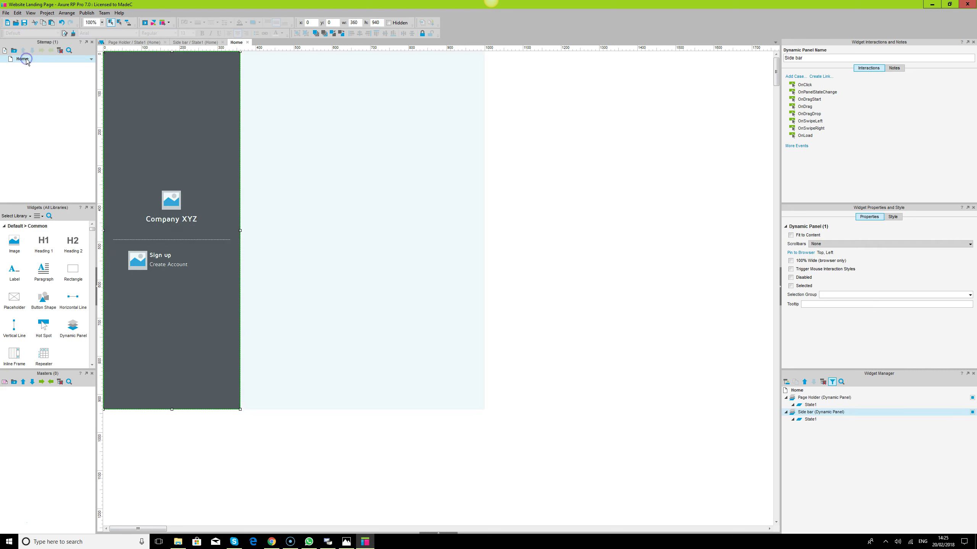
{"action": "left_click", "coordinate": [339, 243]}
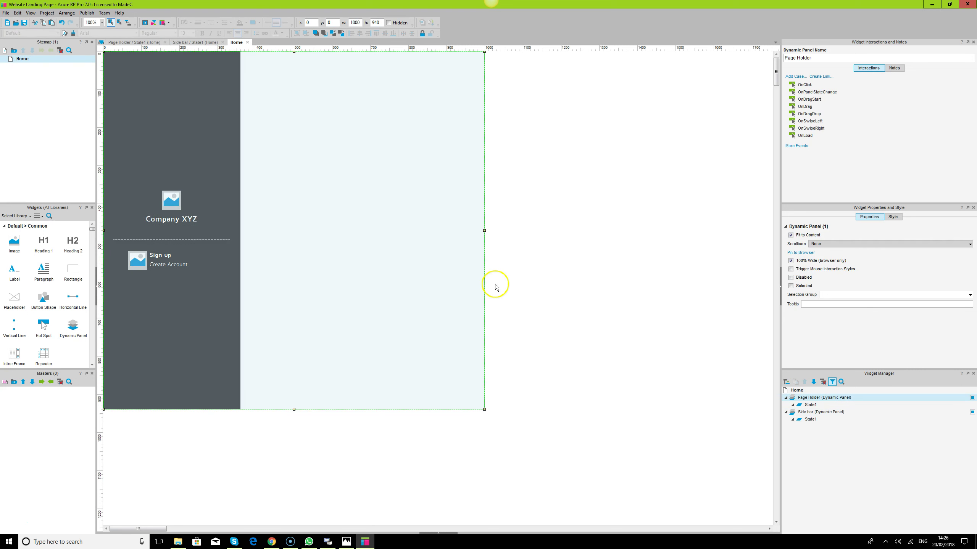
Switch to Chrome and set the zoom of the prototype preview to 100%.
{"action": "left_click", "coordinate": [271, 542]}
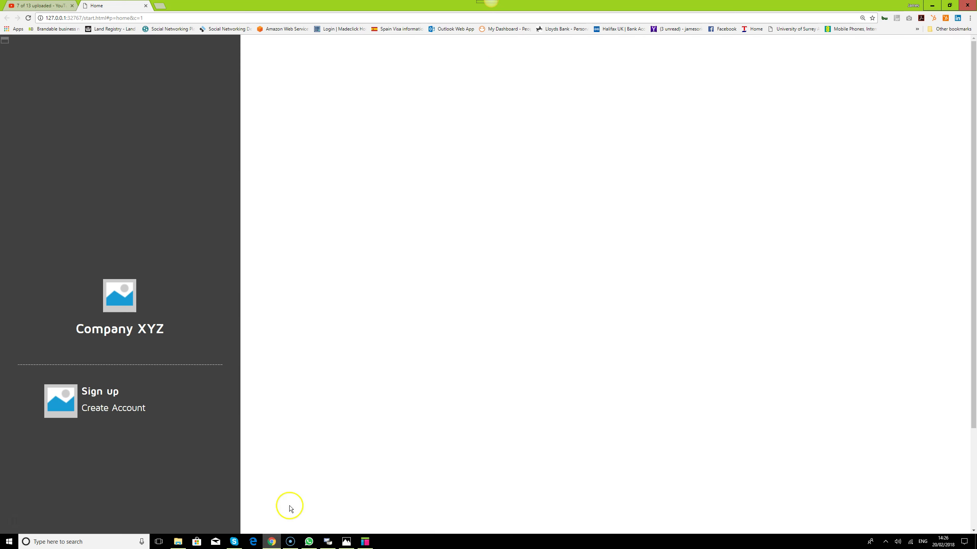
{"action": "left_click", "coordinate": [970, 18]}
{"action": "left_click", "coordinate": [919, 91]}
{"action": "left_click", "coordinate": [919, 91]}
{"action": "left_click", "coordinate": [920, 91]}
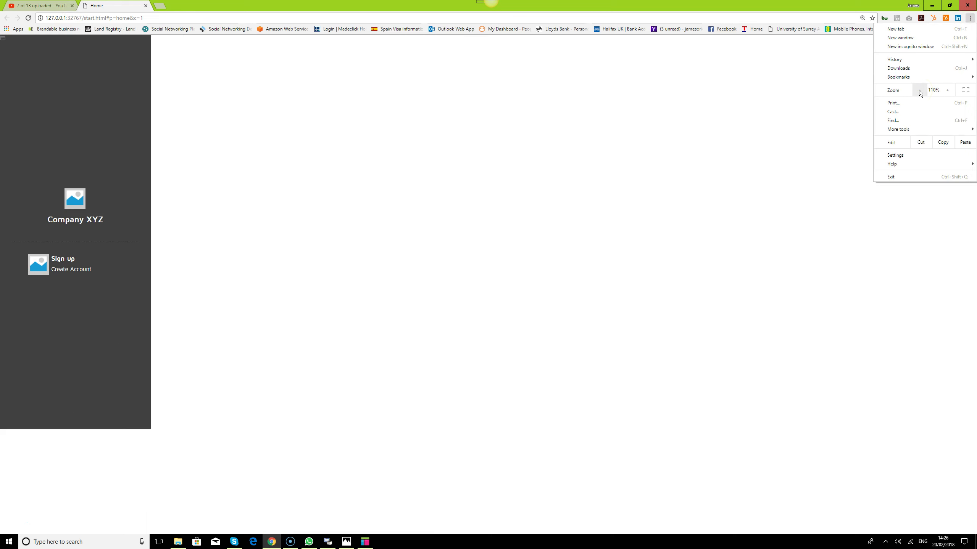
{"action": "left_click", "coordinate": [946, 90]}
{"action": "left_click", "coordinate": [919, 91]}
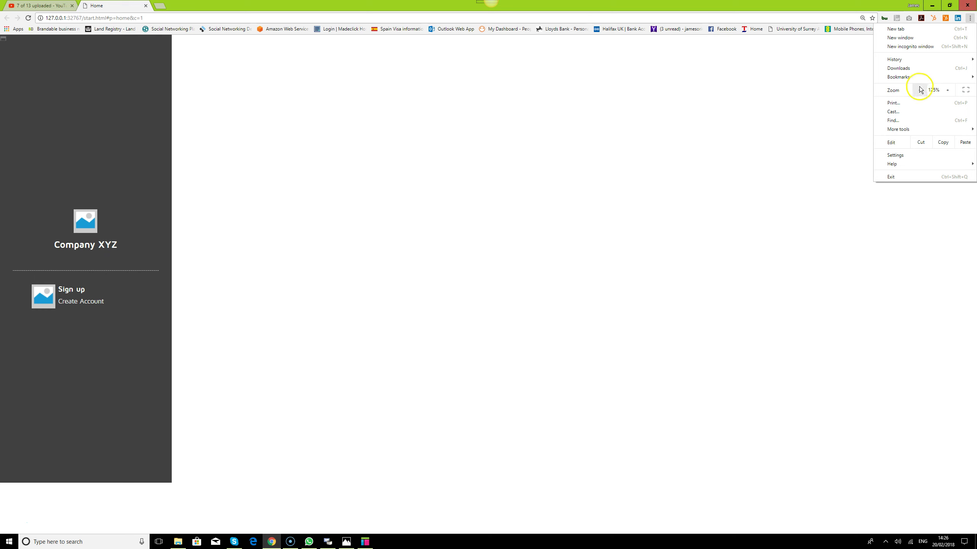
{"action": "left_click", "coordinate": [752, 319]}
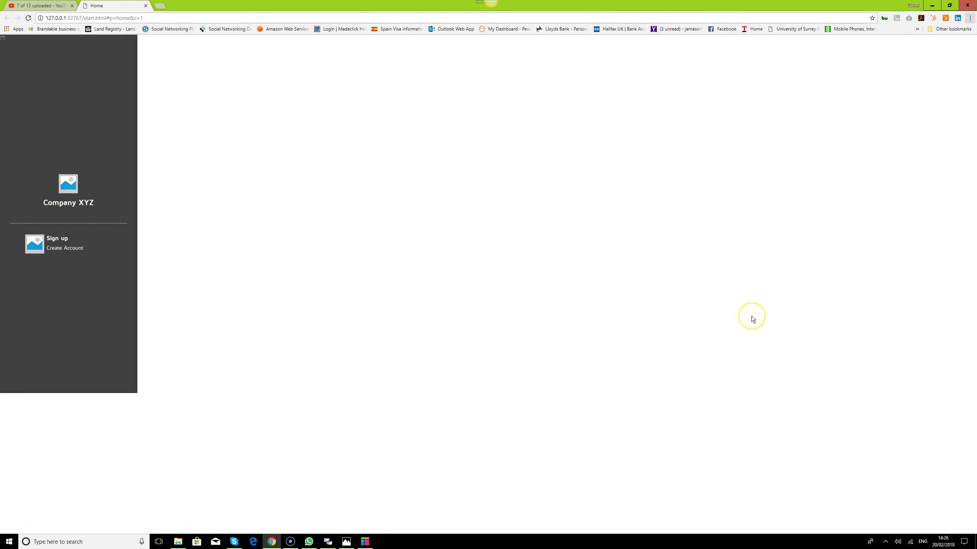
{"action": "key", "text": "ctrl+s"}
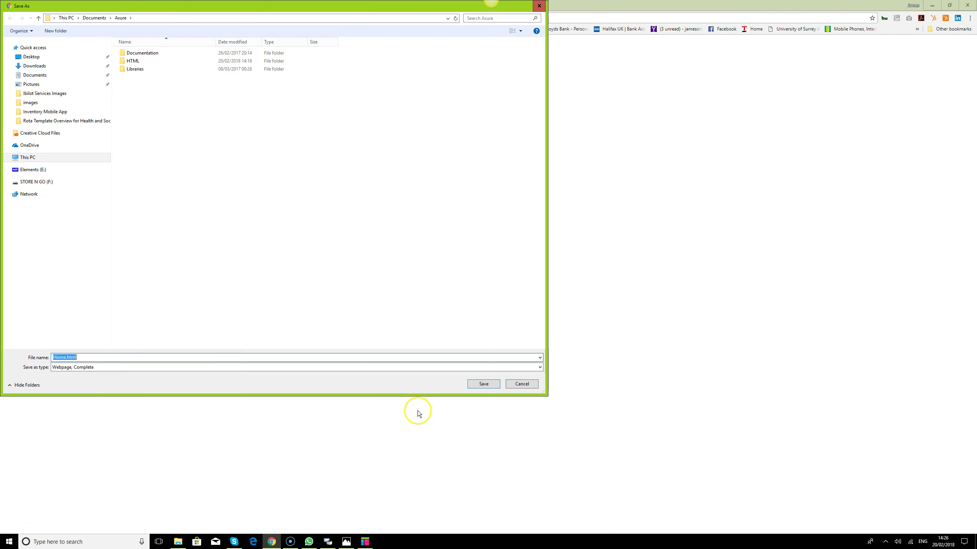
{"action": "left_click", "coordinate": [529, 386]}
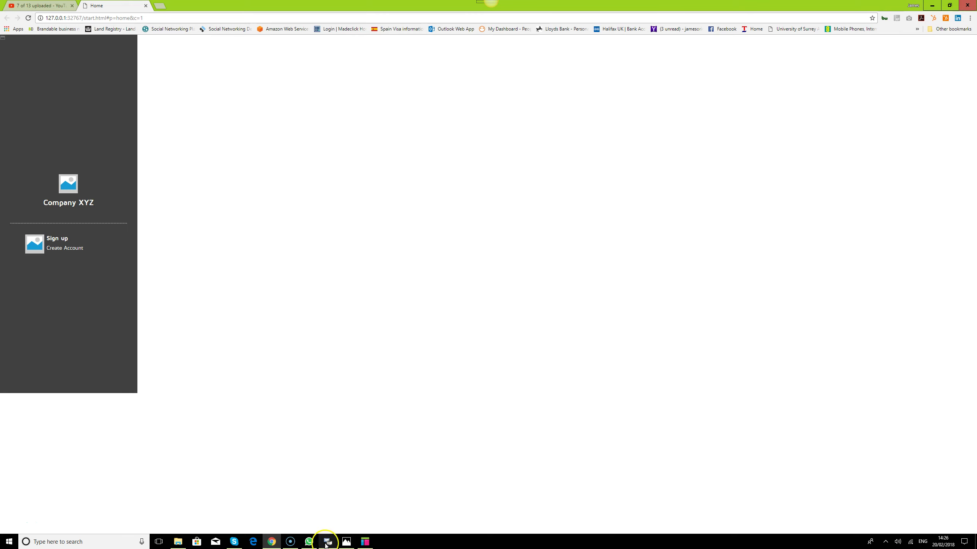
Switch back to Axure and extend the Side bar and Page Holder dynamic panels together downward to a height of 1220.
{"action": "mouse_move", "coordinate": [370, 547]}
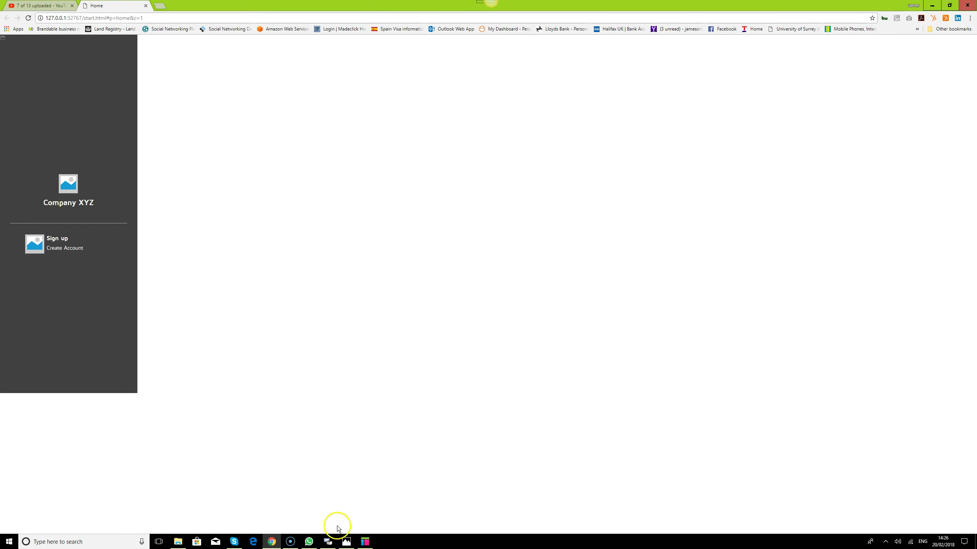
{"action": "left_click", "coordinate": [365, 541]}
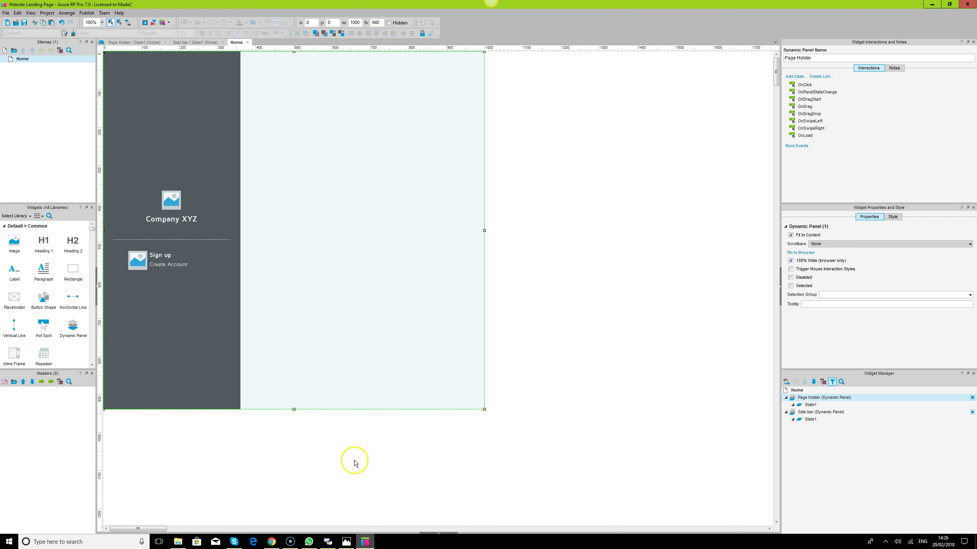
{"action": "left_click", "coordinate": [220, 376]}
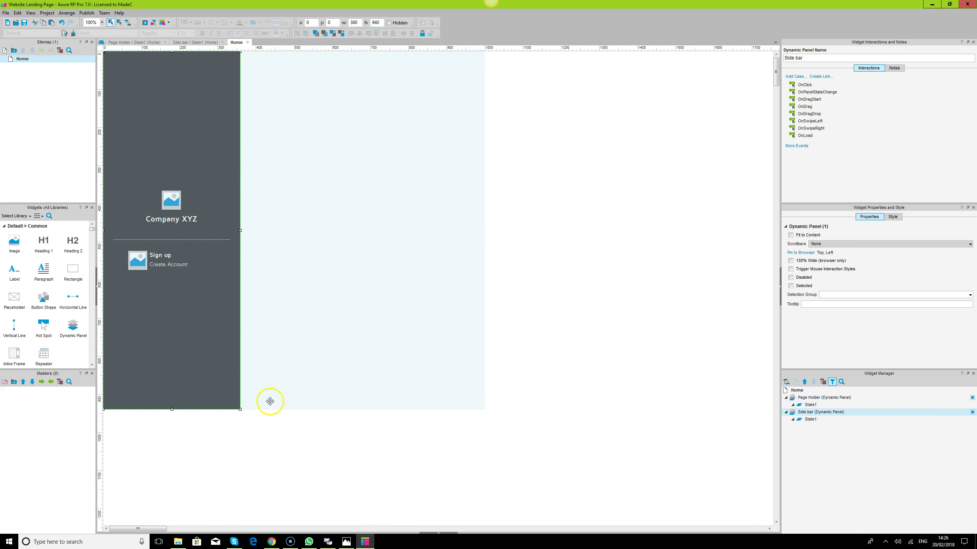
{"action": "left_click", "coordinate": [281, 395], "text": "ctrl"}
{"action": "left_click_drag", "start_coordinate": [294, 409], "coordinate": [294, 516]}
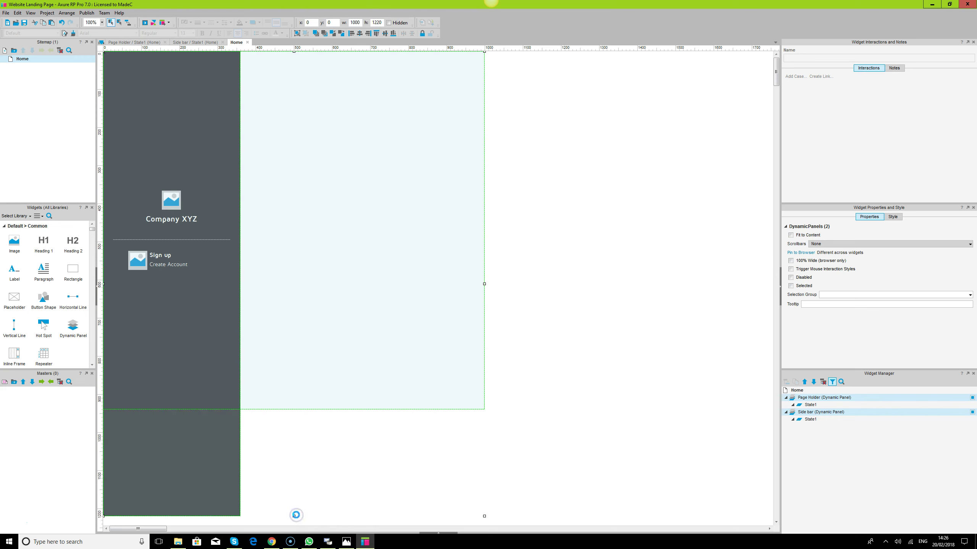
Extend the dark background rectangle in the Side bar's State1 to a height of 1220.
{"action": "double_click", "coordinate": [810, 419]}
{"action": "scroll", "coordinate": [298, 285], "scroll_direction": "down", "scroll_amount": 2}
{"action": "left_click_drag", "start_coordinate": [170, 325], "coordinate": [181, 431]}
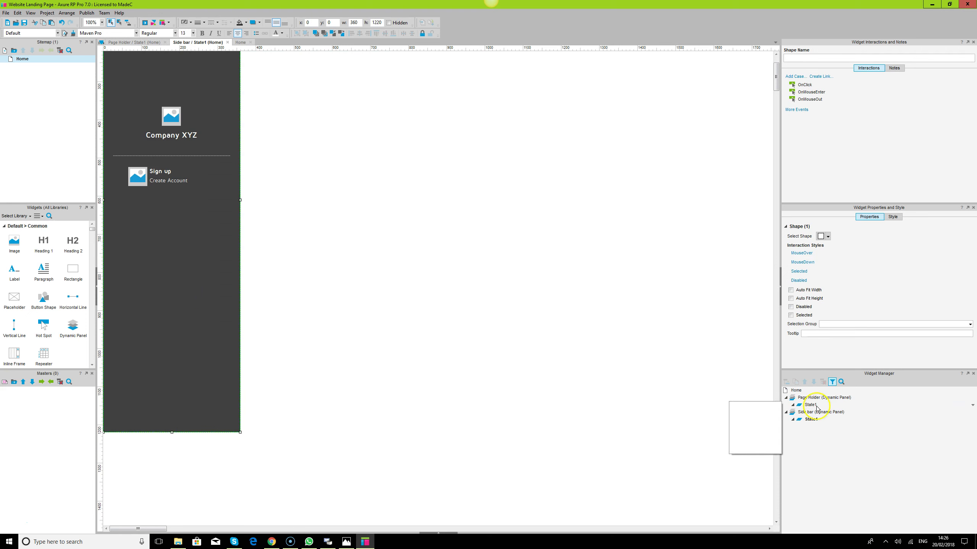
Extend the Page Holder dynamic panel on the Home page to a height of 1220.
{"action": "double_click", "coordinate": [810, 404]}
{"action": "left_click", "coordinate": [303, 132]}
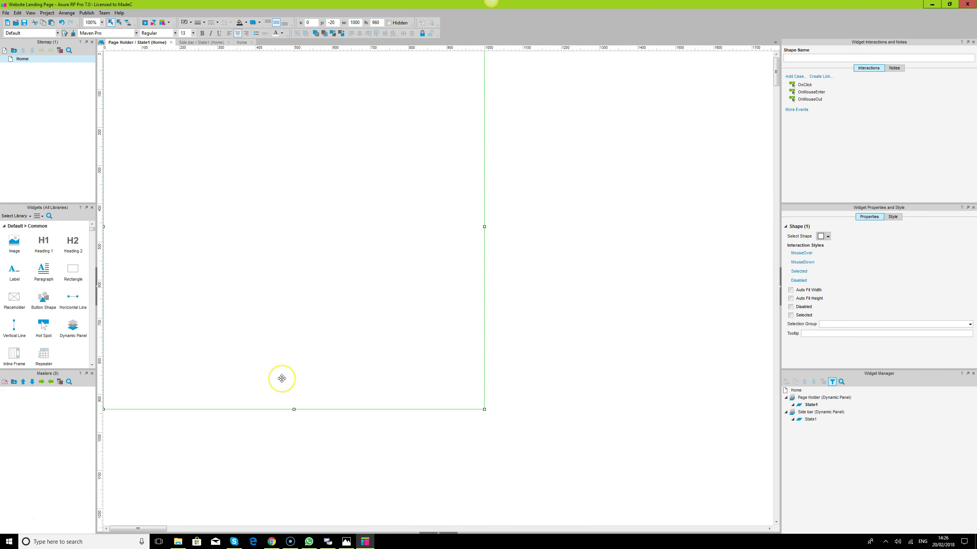
{"action": "double_click", "coordinate": [22, 59]}
{"action": "left_click", "coordinate": [234, 502]}
{"action": "left_click", "coordinate": [304, 377]}
{"action": "scroll", "coordinate": [310, 389], "scroll_direction": "down", "scroll_amount": 3}
{"action": "left_click_drag", "start_coordinate": [295, 371], "coordinate": [297, 477]}
Extend the white rectangle in the Page Holder's State1 to a height of 1240.
{"action": "left_click", "coordinate": [808, 405]}
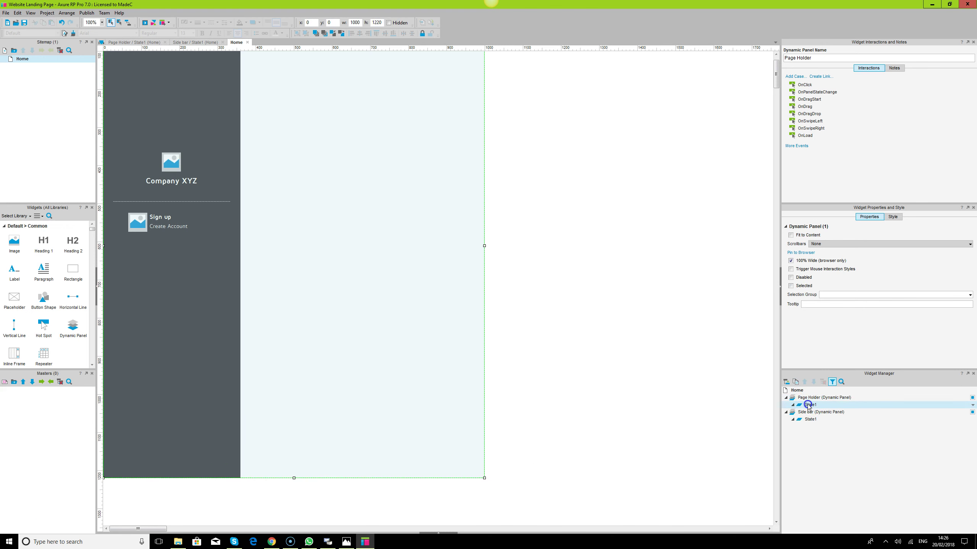
{"action": "double_click", "coordinate": [808, 404]}
{"action": "left_click_drag", "start_coordinate": [291, 409], "coordinate": [299, 516]}
Reload the prototype preview in Chrome to check how far down the sidebar reaches, and return to Axure.
{"action": "left_click", "coordinate": [271, 542]}
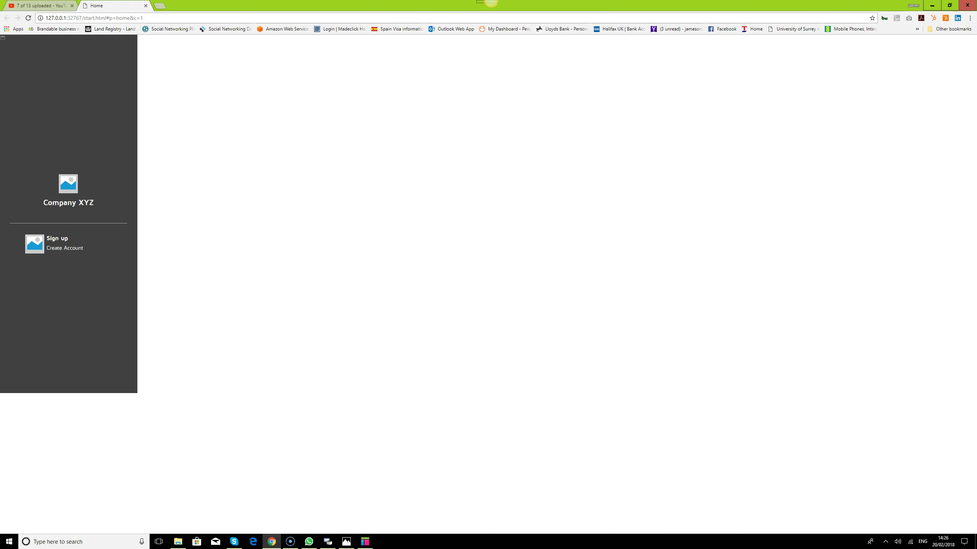
{"action": "left_click", "coordinate": [28, 18]}
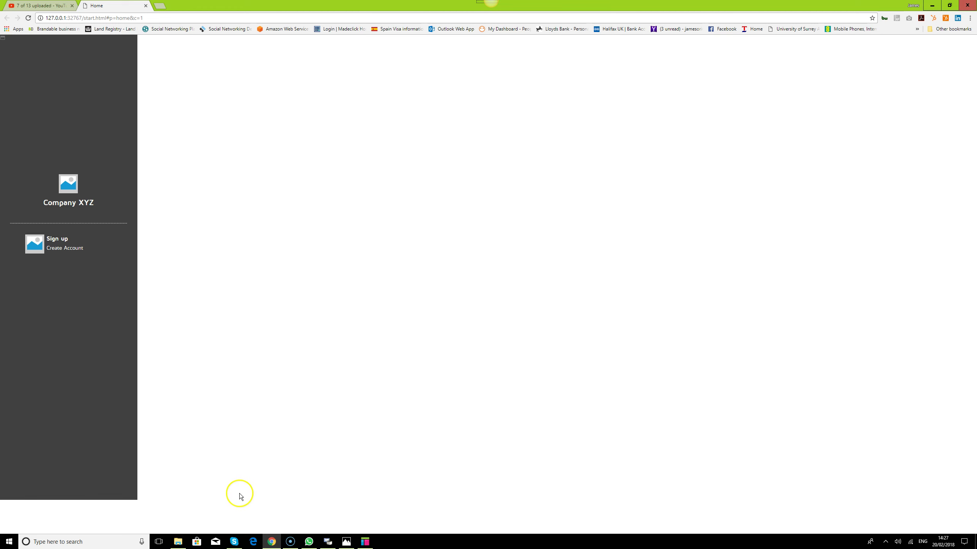
{"action": "left_click", "coordinate": [365, 542]}
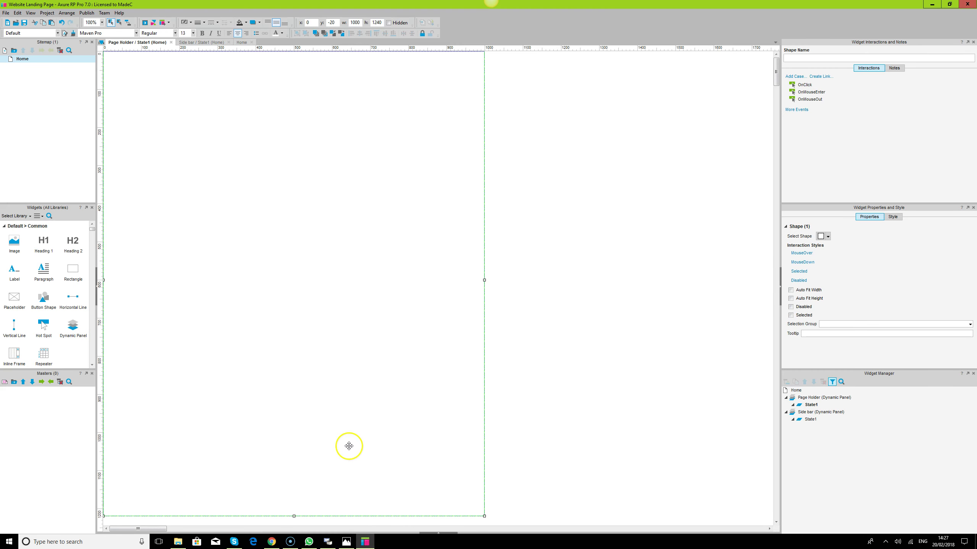
Extend the Side bar and Page Holder dynamic panels together on the Home page to a height of 1390.
{"action": "left_click", "coordinate": [814, 405]}
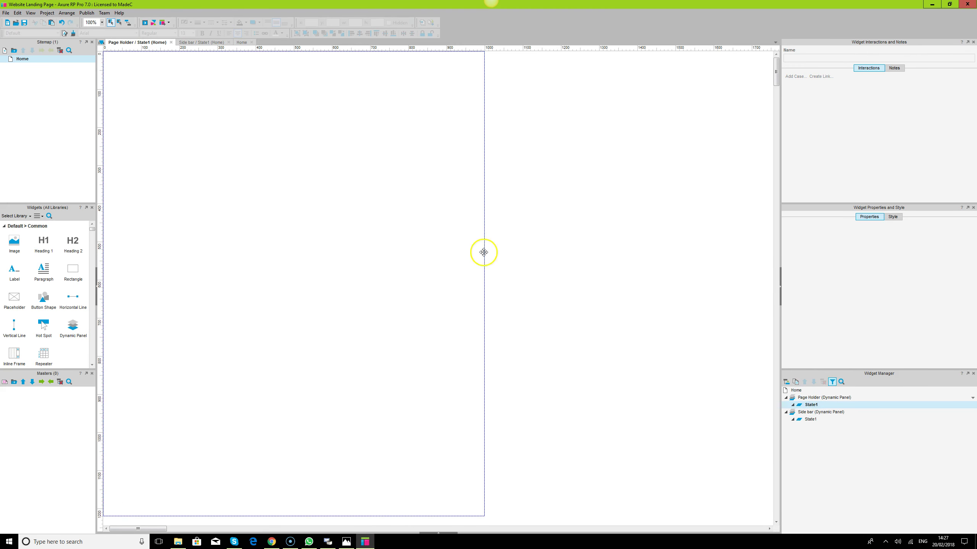
{"action": "left_click", "coordinate": [800, 399]}
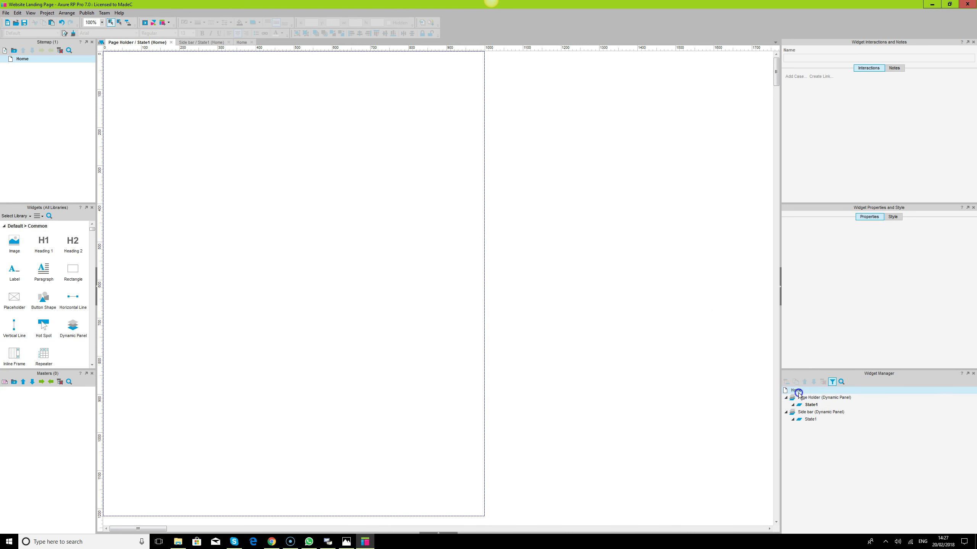
{"action": "left_click", "coordinate": [199, 372]}
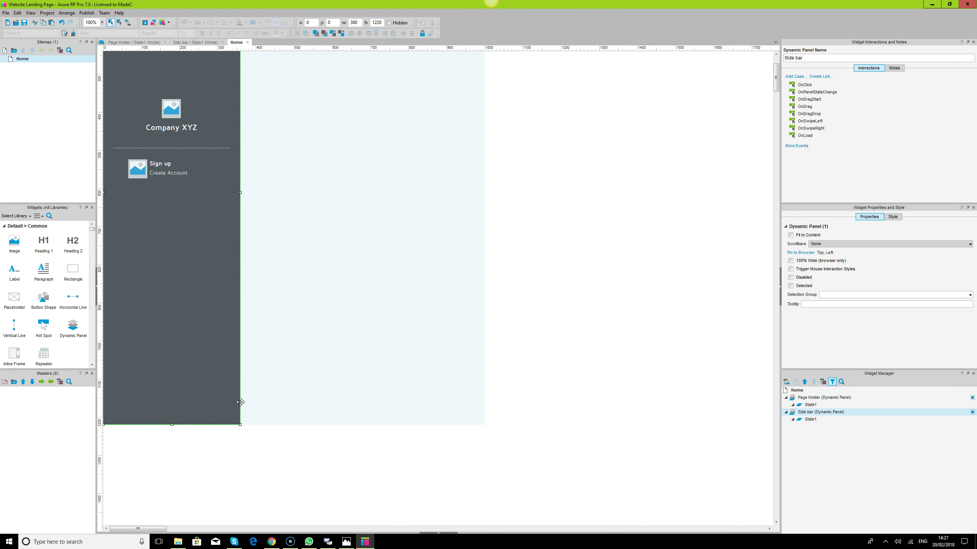
{"action": "left_click", "coordinate": [274, 411], "text": "ctrl"}
{"action": "left_click_drag", "start_coordinate": [294, 425], "coordinate": [307, 489]}
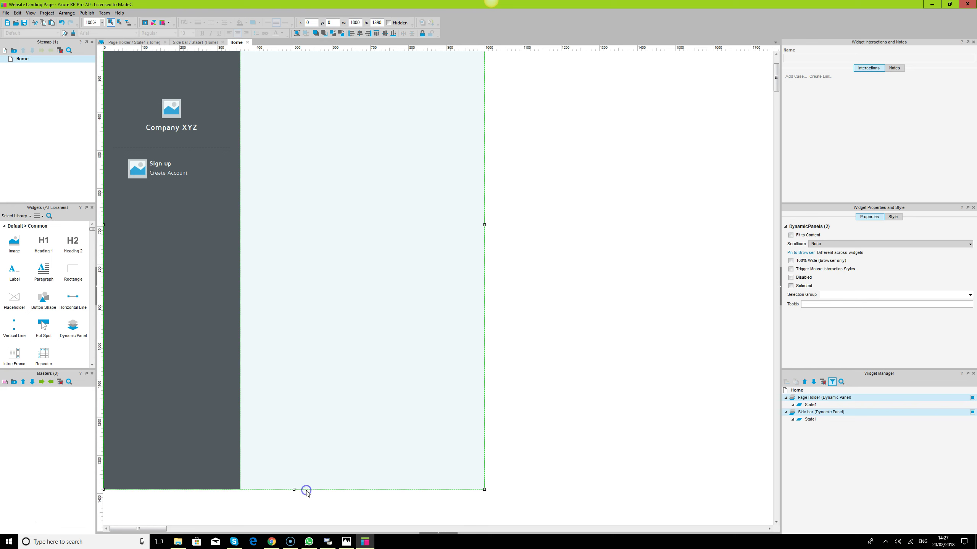
Reload the prototype preview in Chrome, check the lower end of the page, and return to Axure.
{"action": "left_click", "coordinate": [263, 541]}
{"action": "left_click", "coordinate": [28, 18]}
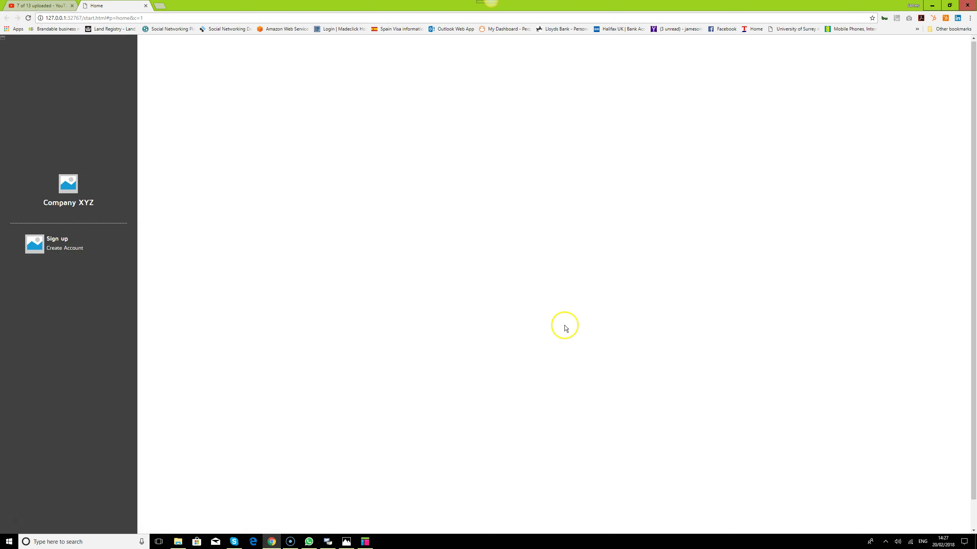
{"action": "scroll", "coordinate": [566, 337], "scroll_direction": "down", "scroll_amount": 2}
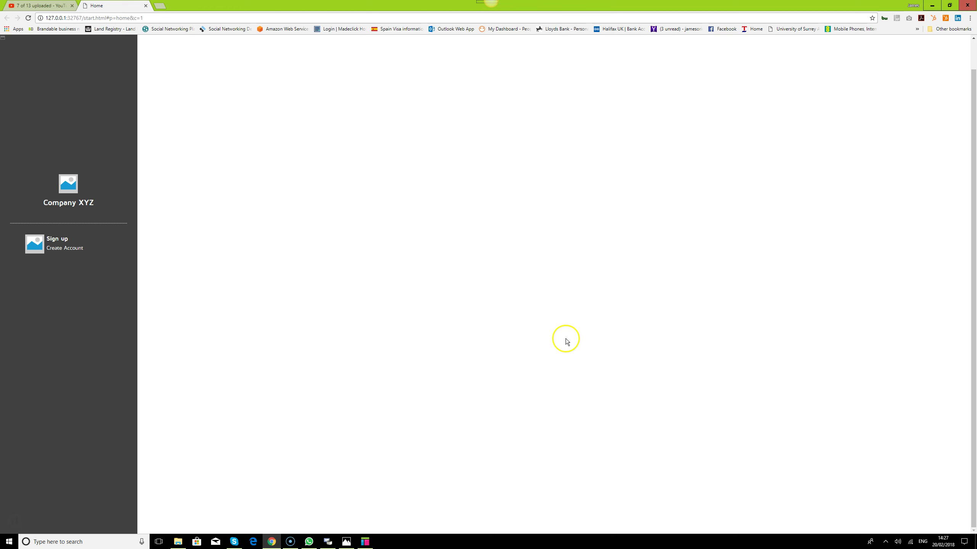
{"action": "left_click", "coordinate": [364, 542]}
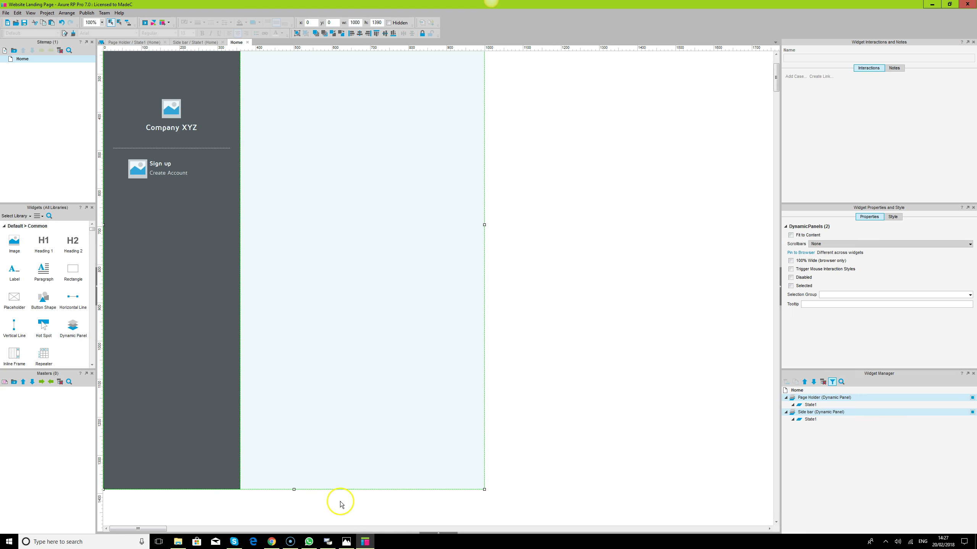
Shorten both dynamic panels to a height of 1330 and check the reloaded preview in Chrome.
{"action": "left_click_drag", "start_coordinate": [293, 491], "coordinate": [299, 466]}
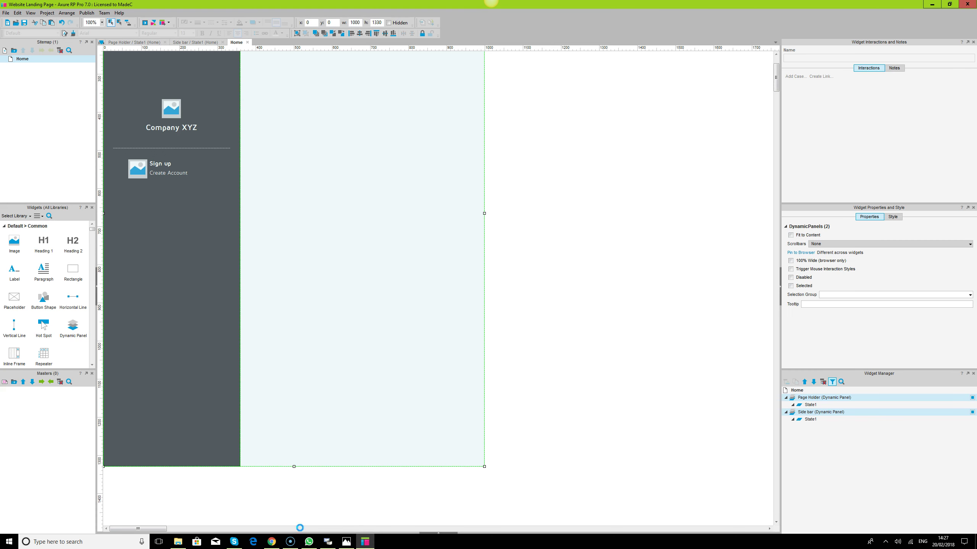
{"action": "left_click", "coordinate": [276, 540]}
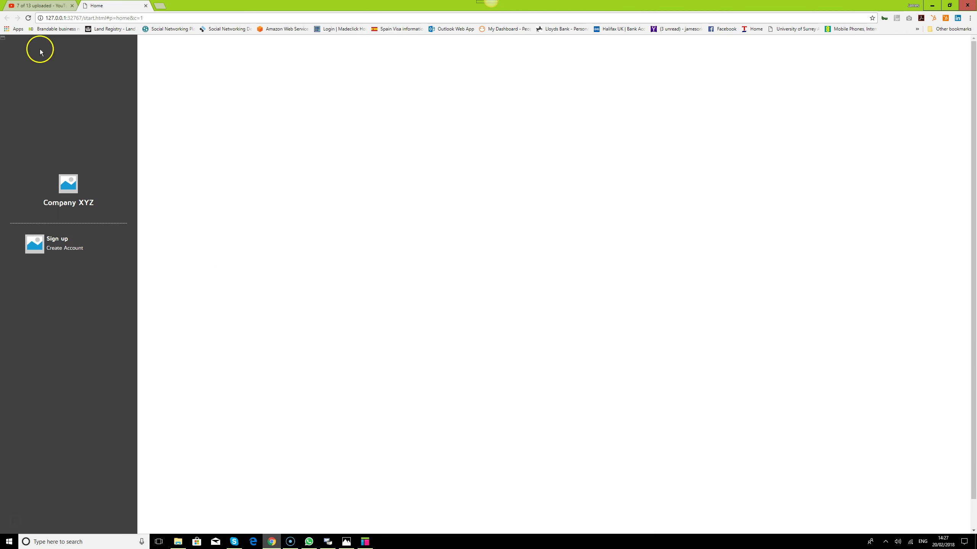
{"action": "left_click", "coordinate": [28, 18]}
{"action": "left_click", "coordinate": [365, 542]}
Extend the dark background rectangle in the Side bar's State1 to a height of 1330.
{"action": "left_click", "coordinate": [196, 83]}
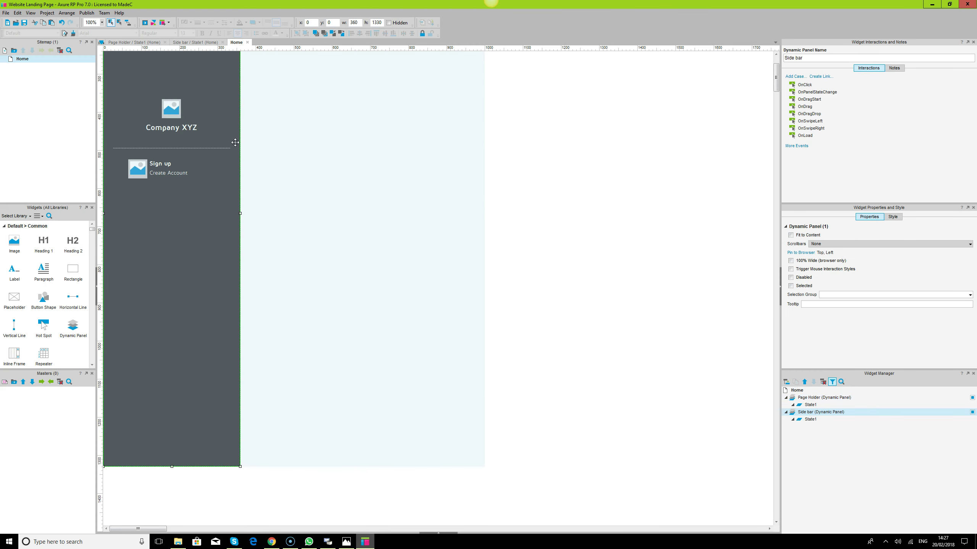
{"action": "double_click", "coordinate": [810, 419]}
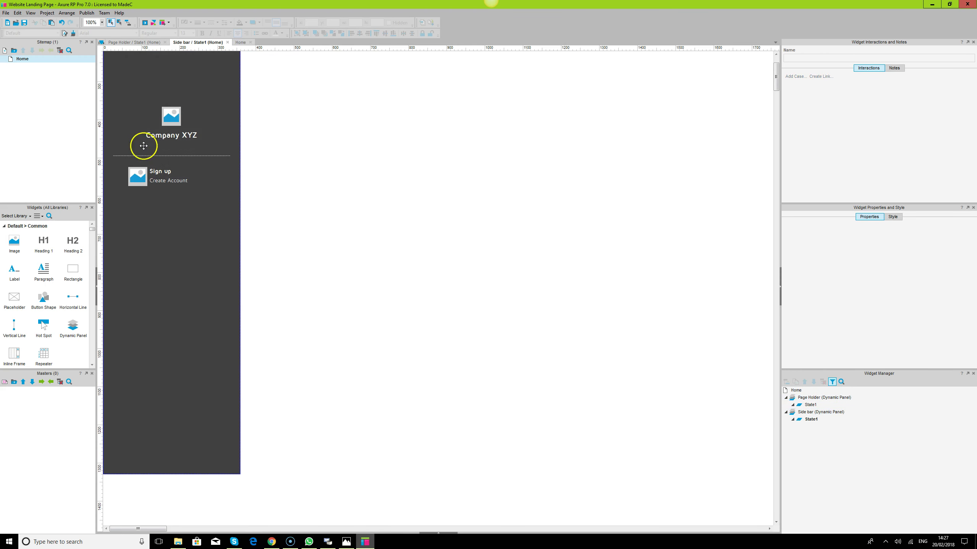
{"action": "left_click", "coordinate": [158, 121]}
{"action": "left_click_drag", "start_coordinate": [172, 431], "coordinate": [177, 473]}
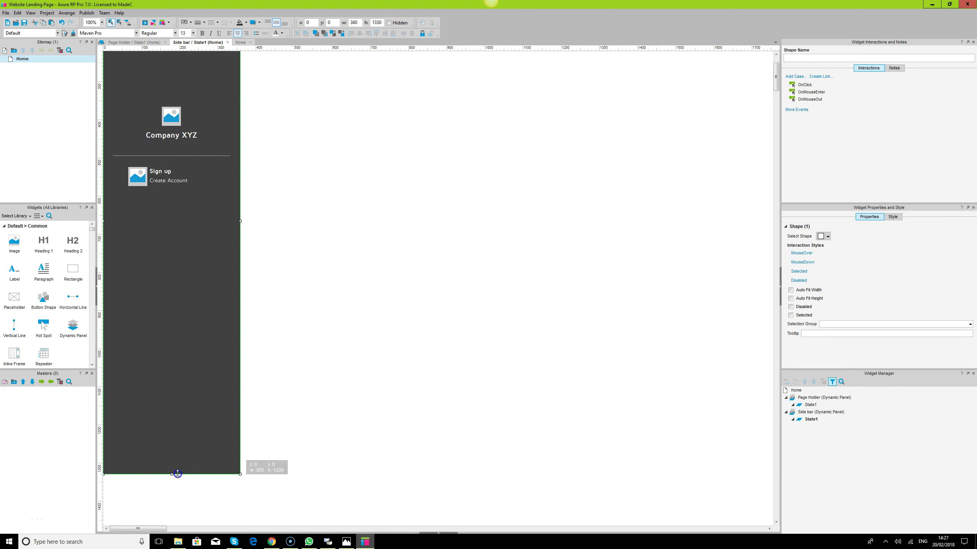
Centre the logo and sign-up group vertically on the dark background rectangle.
{"action": "left_click", "coordinate": [170, 138]}
{"action": "left_click", "coordinate": [384, 33]}
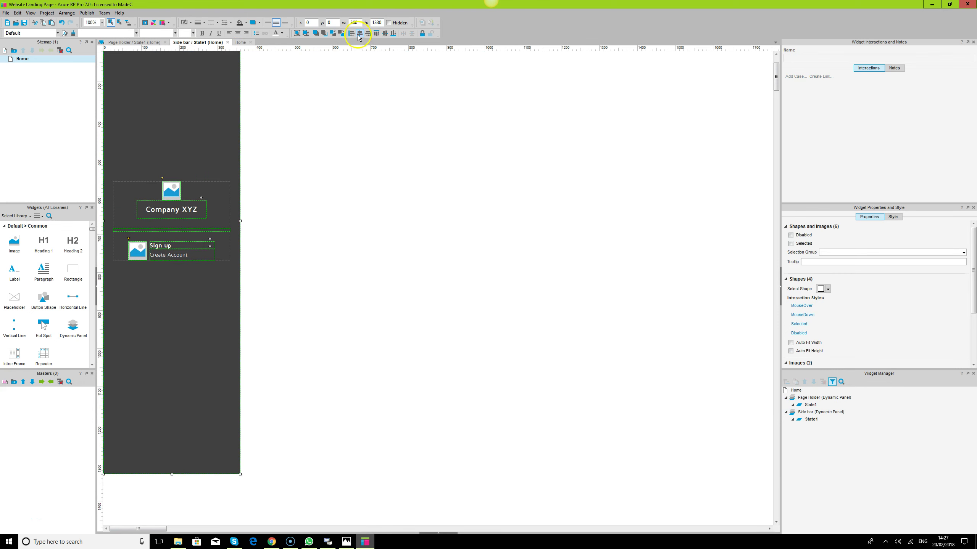
Check the centred sidebar content in the reloaded prototype preview in Chrome, and return to Axure.
{"action": "left_click", "coordinate": [474, 262]}
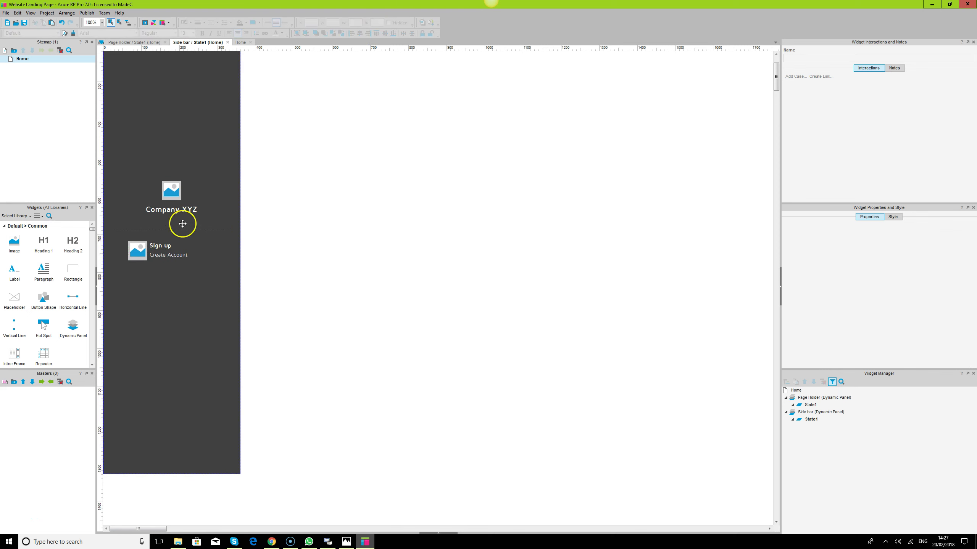
{"action": "left_click", "coordinate": [271, 542]}
{"action": "left_click", "coordinate": [28, 18]}
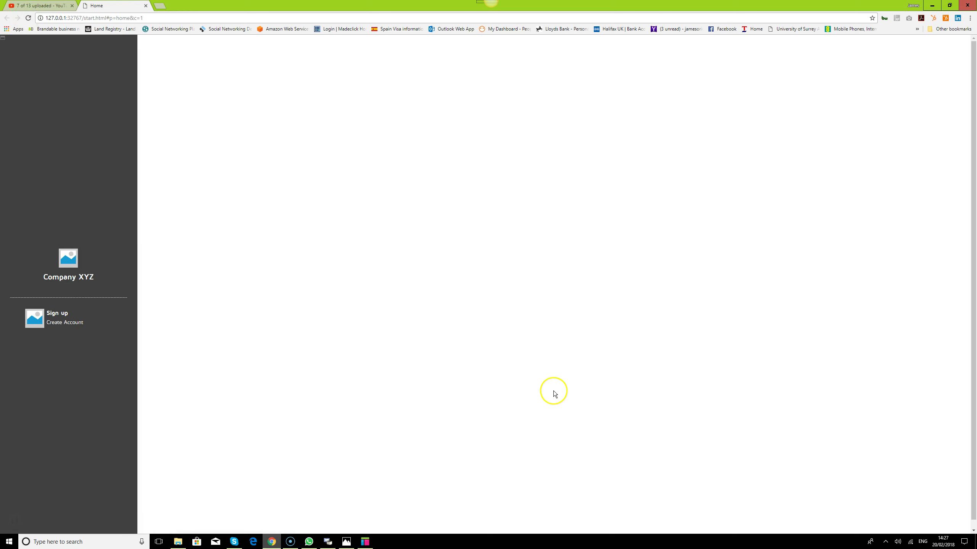
{"action": "key", "text": "ctrl+s"}
{"action": "left_click", "coordinate": [522, 384]}
{"action": "left_click", "coordinate": [367, 542]}
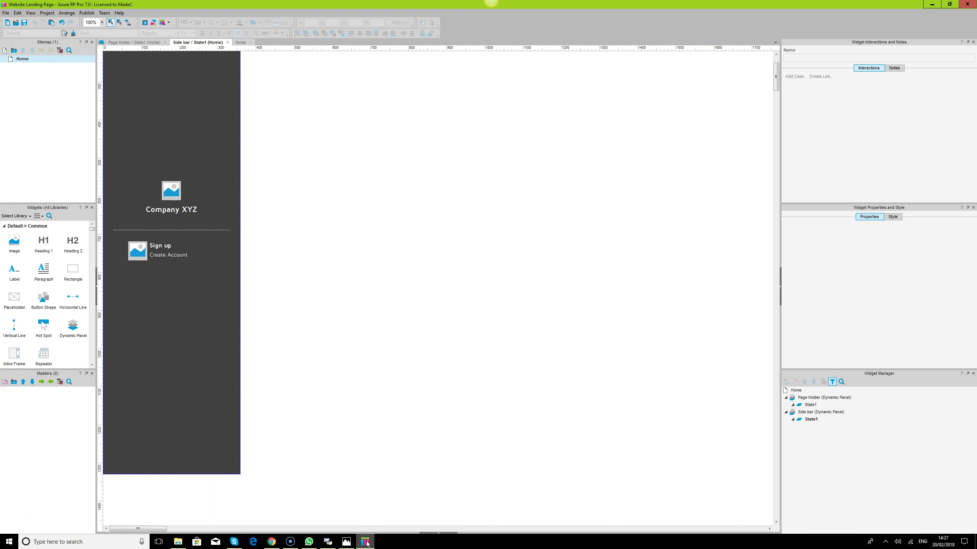
On the Home page, resize the Page Holder panel to start at x 360 beside the sidebar, with a width of 640.
{"action": "double_click", "coordinate": [21, 59]}
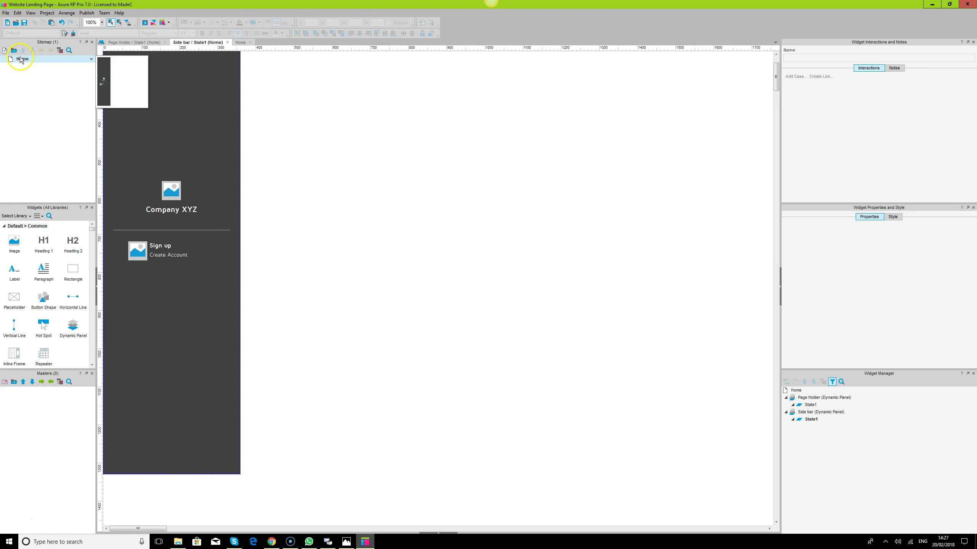
{"action": "left_click", "coordinate": [351, 204]}
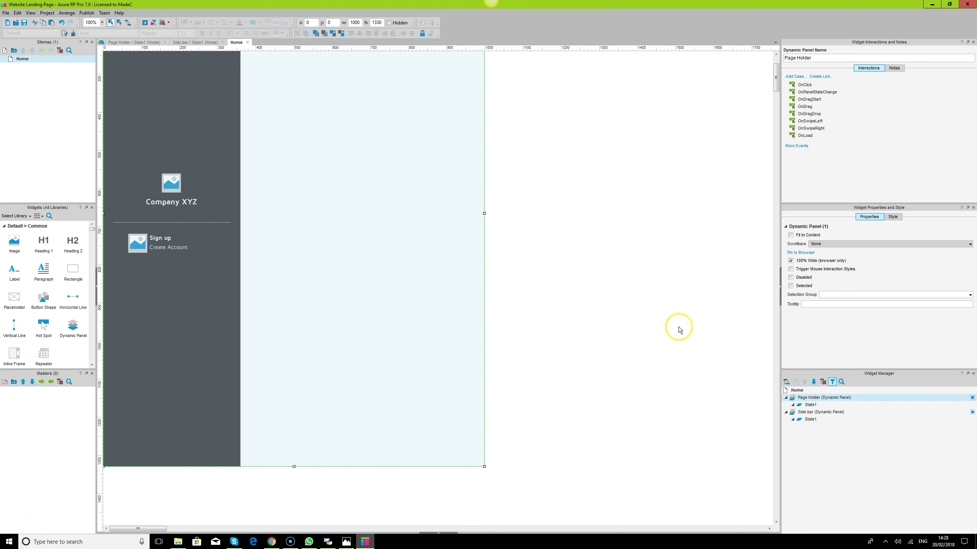
{"action": "left_click_drag", "start_coordinate": [105, 214], "coordinate": [104, 214]}
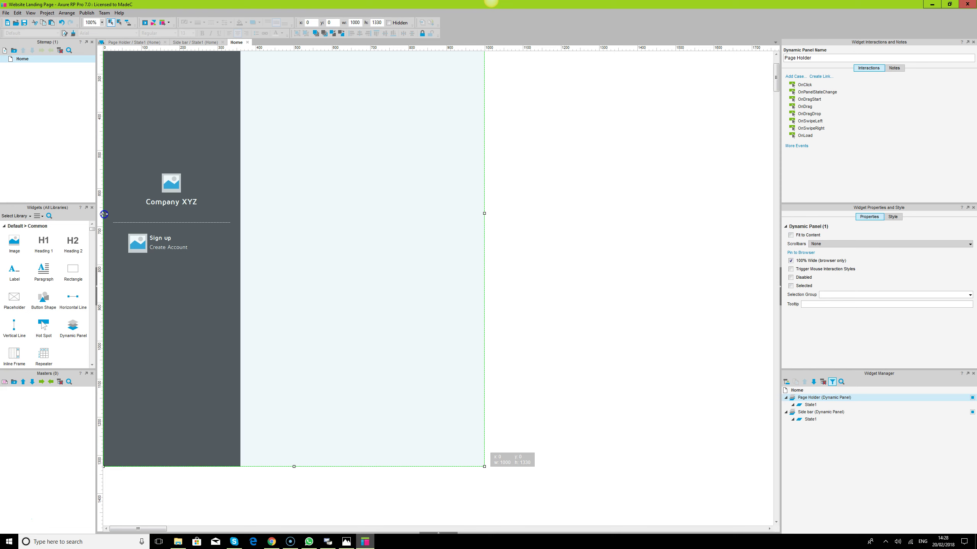
{"action": "left_click_drag", "start_coordinate": [104, 214], "coordinate": [241, 229]}
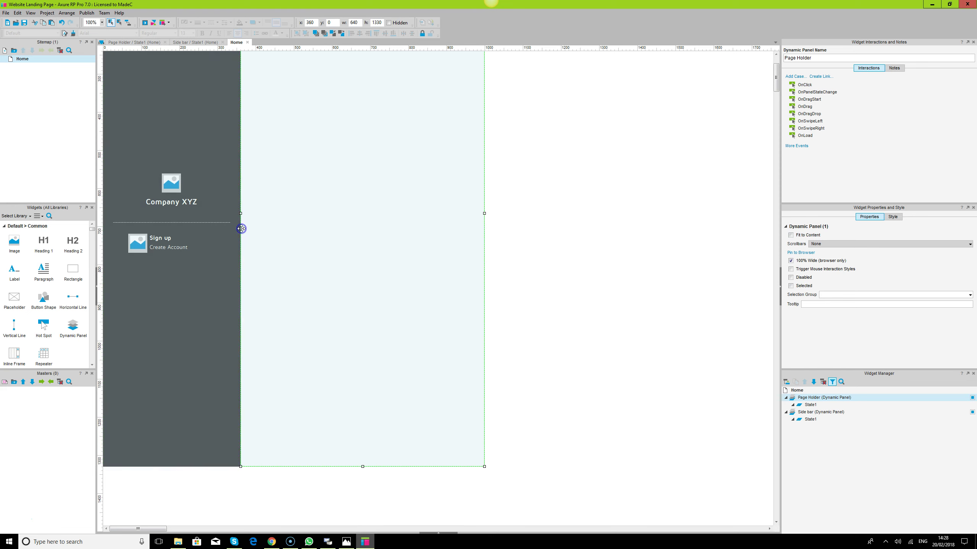
In the Page Holder's State1, resize the background rectangle to a width of 640 and a height of 1350.
{"action": "double_click", "coordinate": [809, 405]}
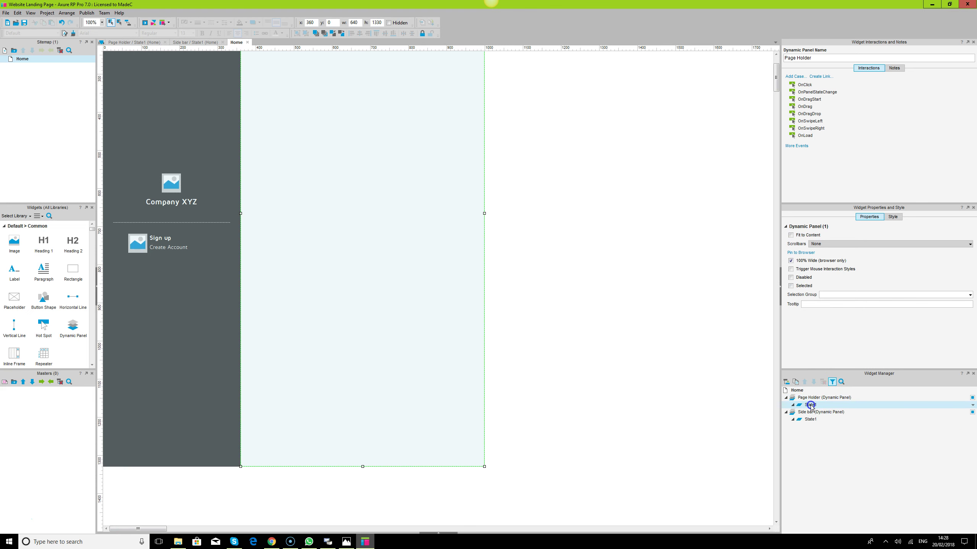
{"action": "left_click", "coordinate": [221, 209]}
{"action": "scroll", "coordinate": [491, 282], "scroll_direction": "down", "scroll_amount": 2}
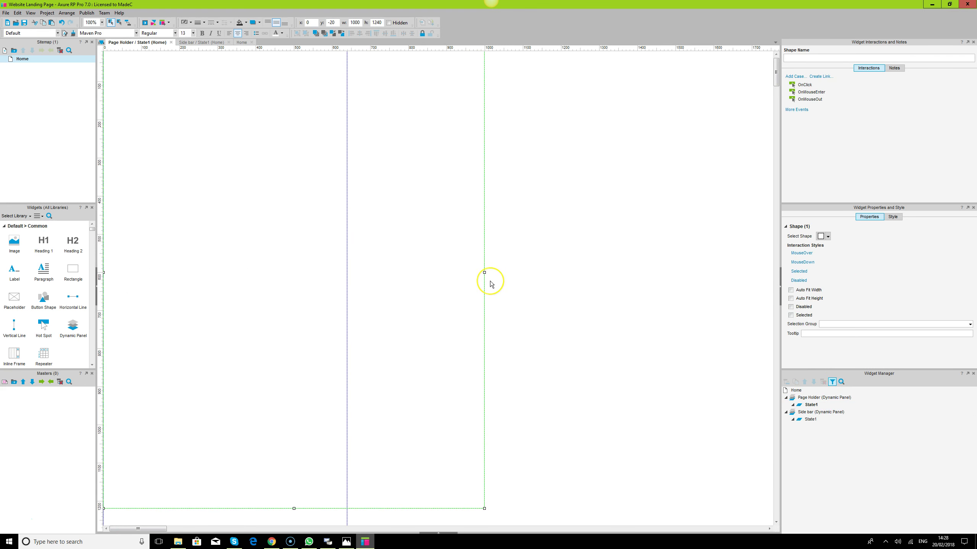
{"action": "scroll", "coordinate": [490, 284], "scroll_direction": "down", "scroll_amount": 2}
{"action": "left_click_drag", "start_coordinate": [293, 431], "coordinate": [299, 474]}
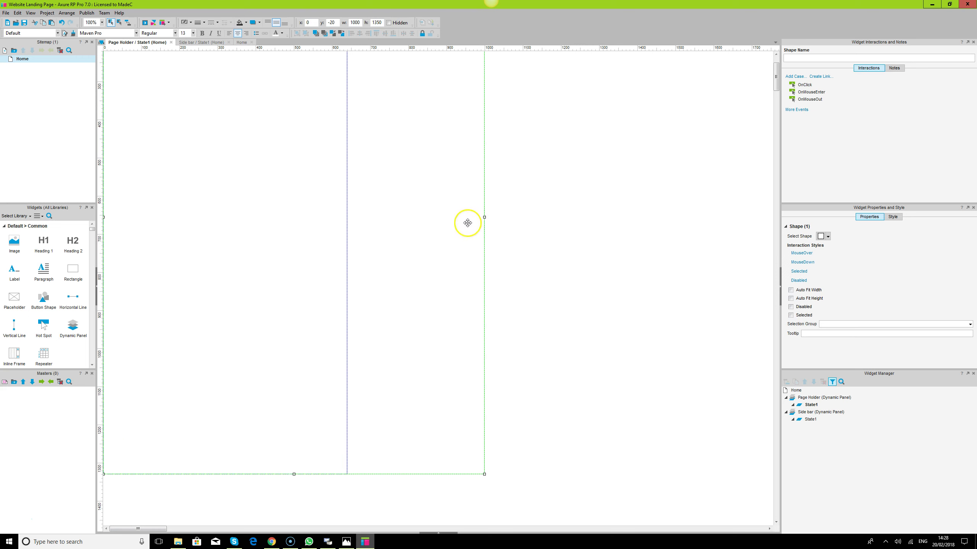
{"action": "left_click_drag", "start_coordinate": [484, 217], "coordinate": [349, 212]}
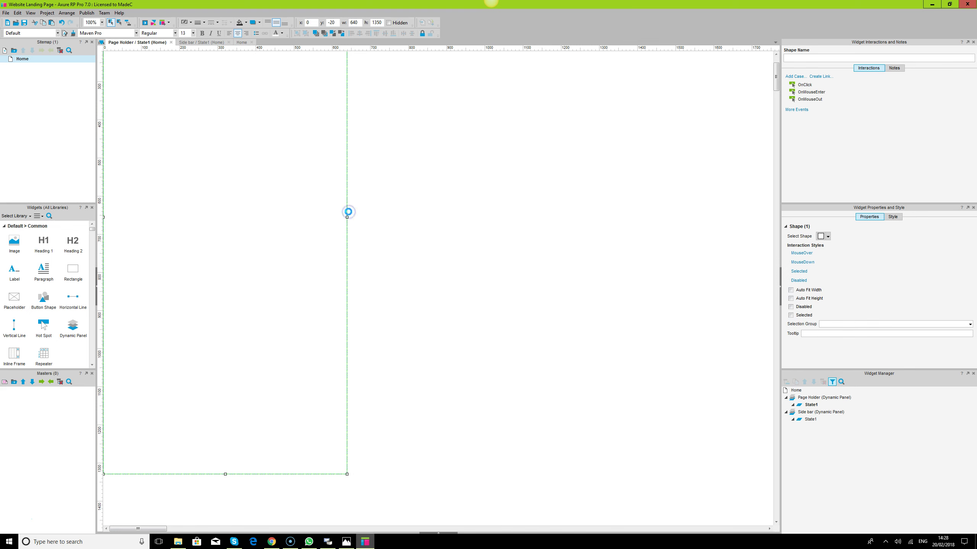
Following the sketch, add a 600 by 100 rectangle at x 10, y 570 with slightly rounded corners.
{"action": "mouse_move", "coordinate": [277, 546]}
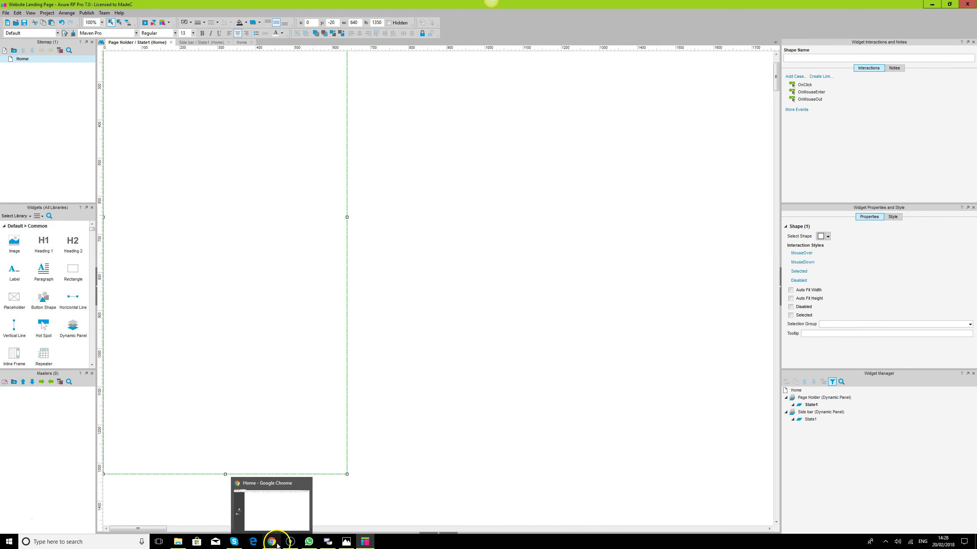
{"action": "left_click", "coordinate": [346, 542]}
{"action": "left_click", "coordinate": [346, 542]}
{"action": "left_click_drag", "start_coordinate": [73, 269], "coordinate": [118, 185]}
{"action": "left_click_drag", "start_coordinate": [194, 204], "coordinate": [336, 204]}
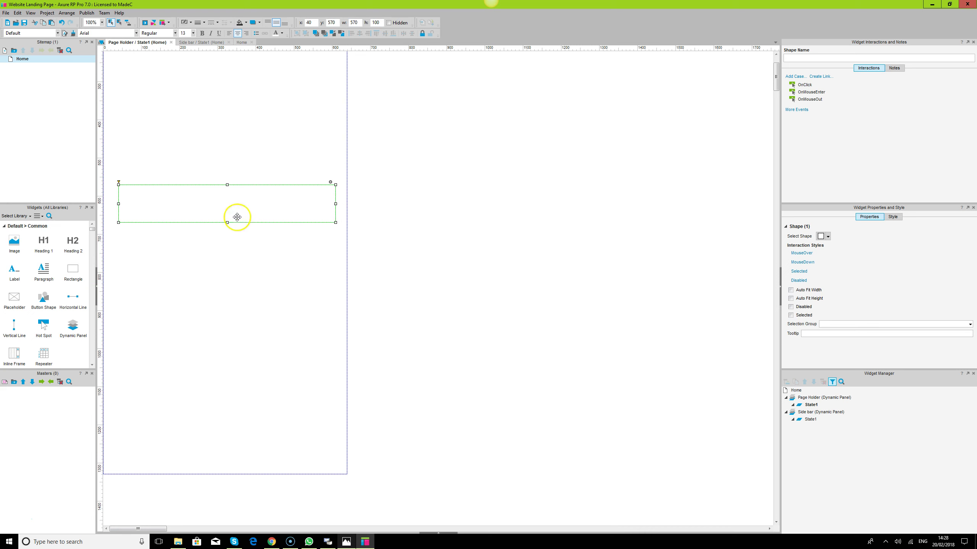
{"action": "left_click_drag", "start_coordinate": [118, 204], "coordinate": [108, 204]}
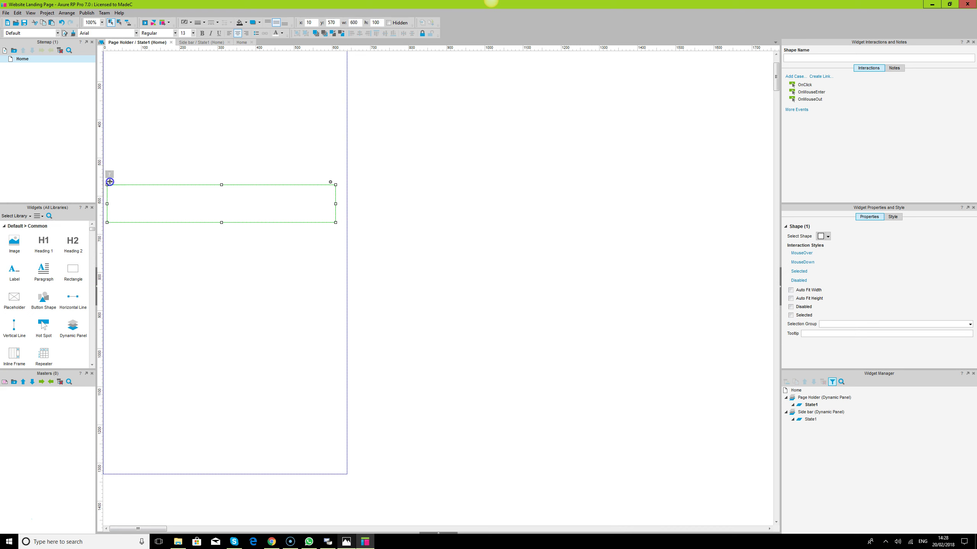
{"action": "left_click", "coordinate": [458, 230]}
Add a 480 by 55 text field at x 110, y 595 inside the rounded rectangle.
{"action": "left_click", "coordinate": [257, 192]}
{"action": "scroll", "coordinate": [51, 299], "scroll_direction": "down", "scroll_amount": 1}
{"action": "scroll", "coordinate": [51, 299], "scroll_direction": "down", "scroll_amount": 1}
{"action": "left_click_drag", "start_coordinate": [15, 335], "coordinate": [327, 204]}
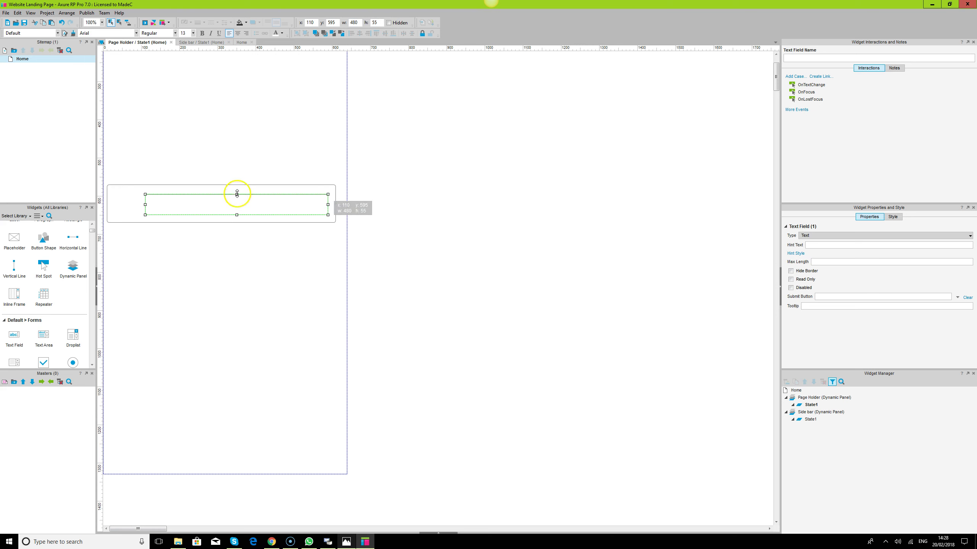
{"action": "left_click", "coordinate": [173, 284]}
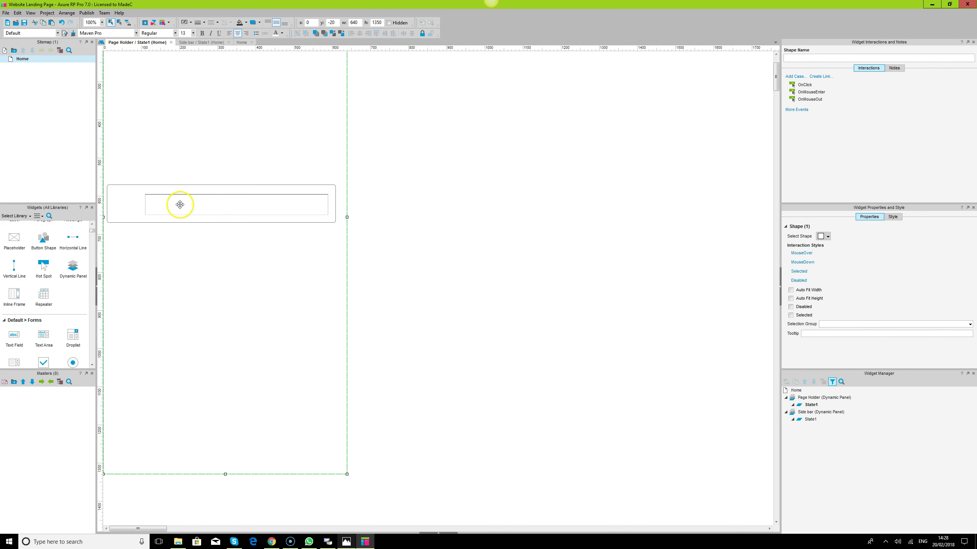
Following the sketch, add a Heading 2 above the rounded rectangle and a 600-wide horizontal line at y 530.
{"action": "left_click", "coordinate": [344, 541]}
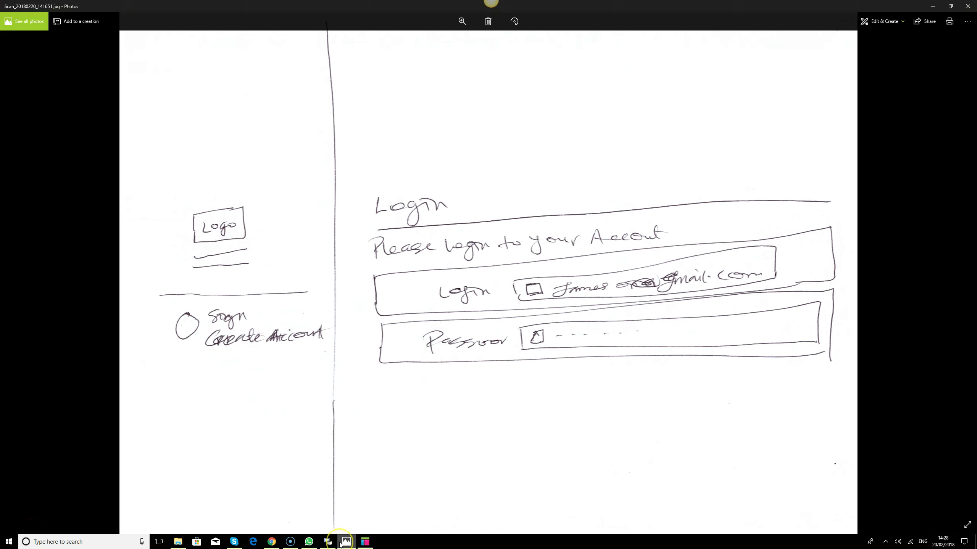
{"action": "left_click", "coordinate": [339, 544]}
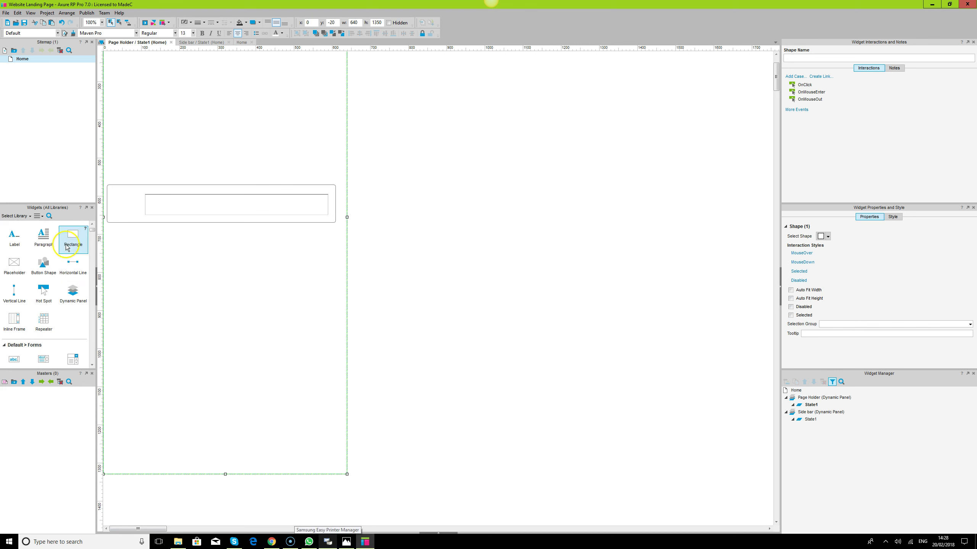
{"action": "scroll", "coordinate": [62, 242], "scroll_direction": "up", "scroll_amount": 1}
{"action": "left_click_drag", "start_coordinate": [76, 235], "coordinate": [111, 158]}
{"action": "left_click_drag", "start_coordinate": [72, 286], "coordinate": [112, 171]}
{"action": "left_click_drag", "start_coordinate": [183, 171], "coordinate": [336, 182]}
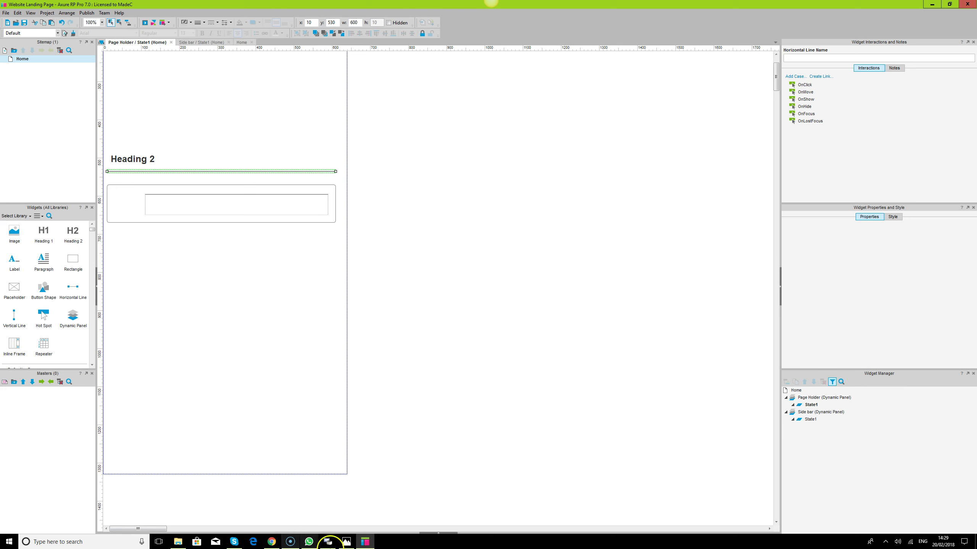
Add a second Heading 2 at about x 24, y 452 and move the horizontal line up to y 500, between both headings.
{"action": "left_click", "coordinate": [346, 541]}
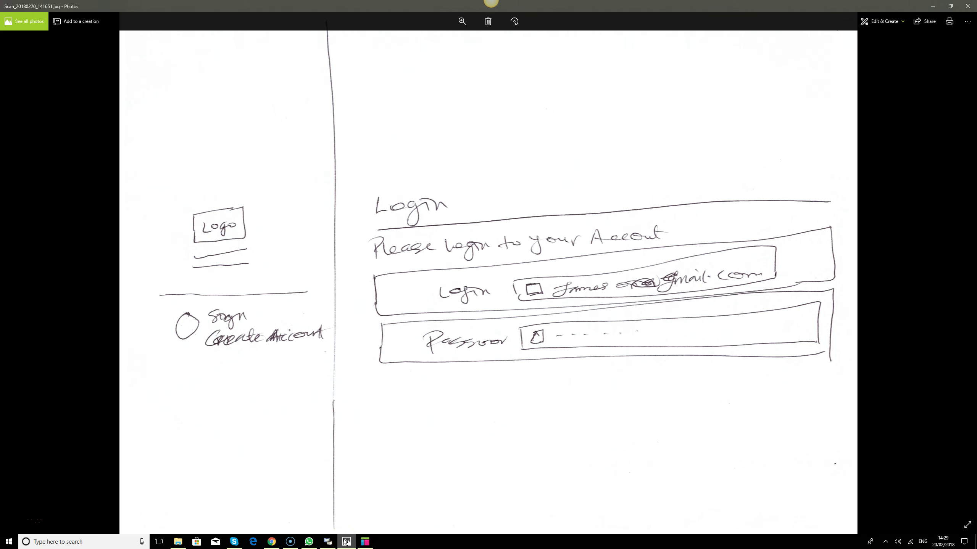
{"action": "left_click", "coordinate": [346, 542]}
{"action": "left_click_drag", "start_coordinate": [75, 236], "coordinate": [145, 145]}
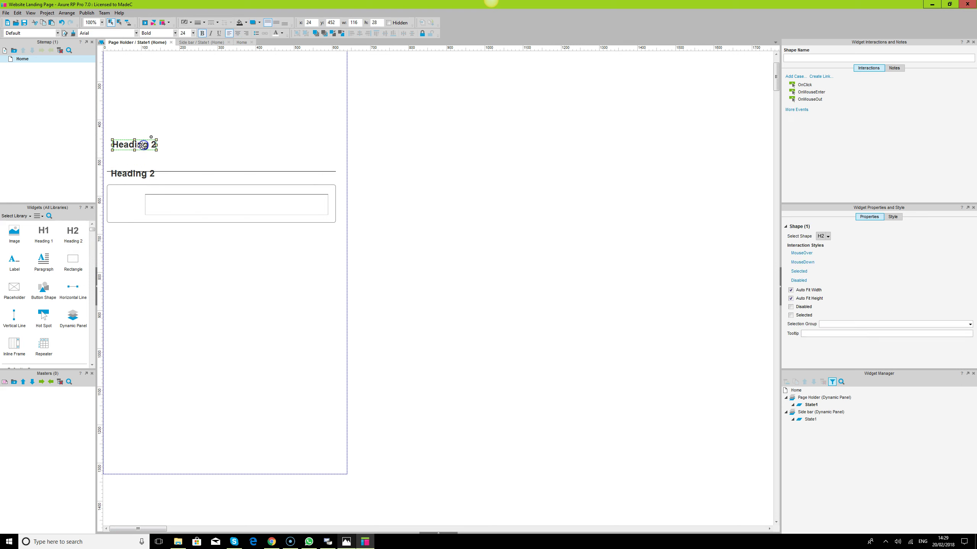
{"action": "left_click_drag", "start_coordinate": [188, 170], "coordinate": [188, 159]}
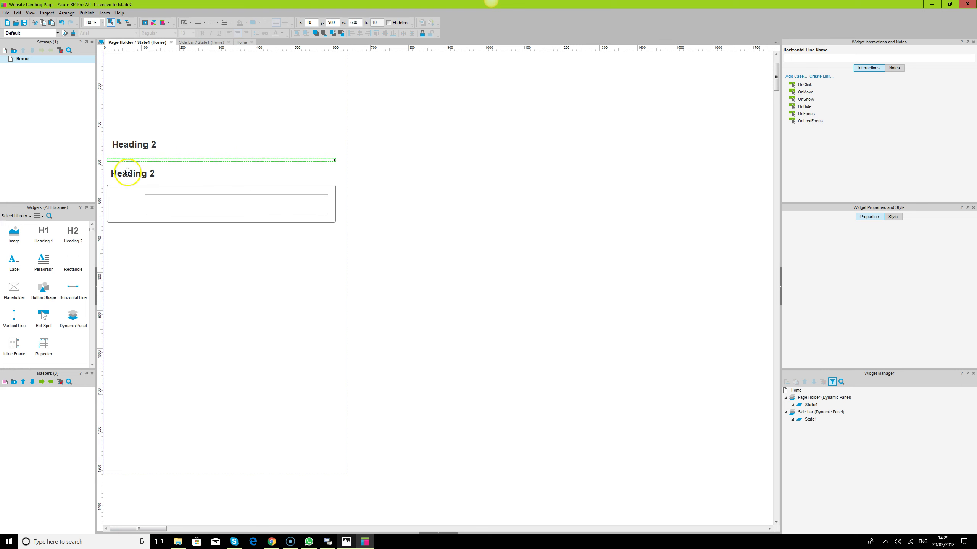
Change the lower heading's text to "Please login to your account", following the sketch.
{"action": "double_click", "coordinate": [132, 173]}
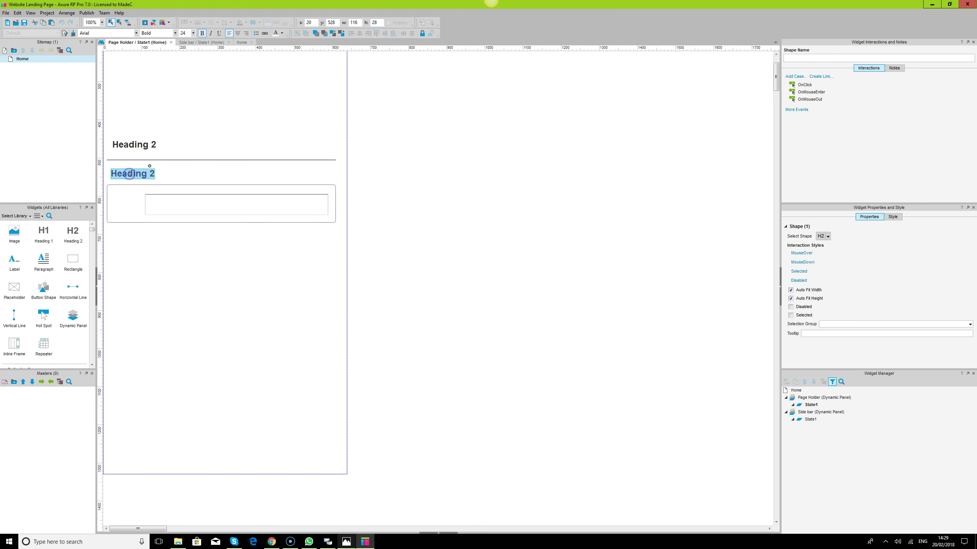
{"action": "left_click", "coordinate": [346, 543]}
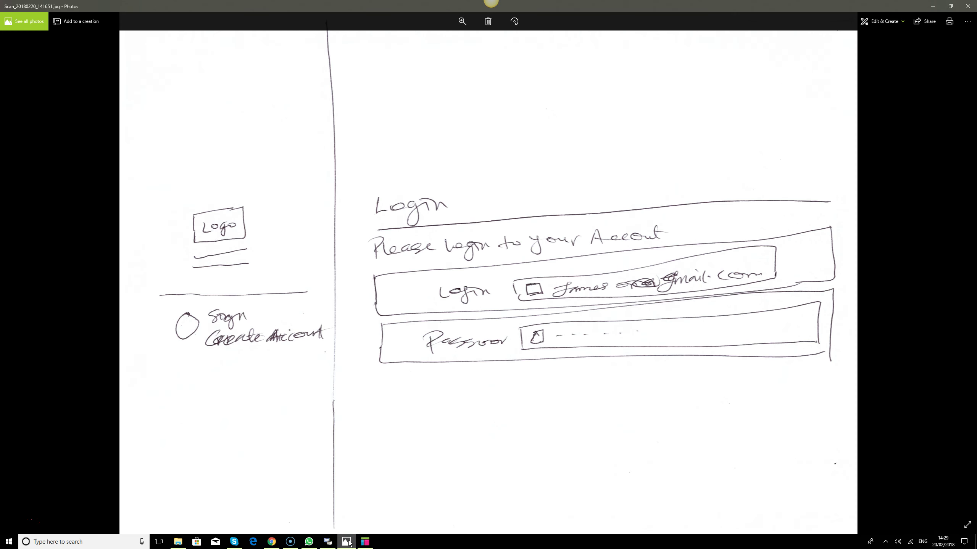
{"action": "left_click", "coordinate": [348, 543]}
{"action": "type", "text": "Please login to your account"}
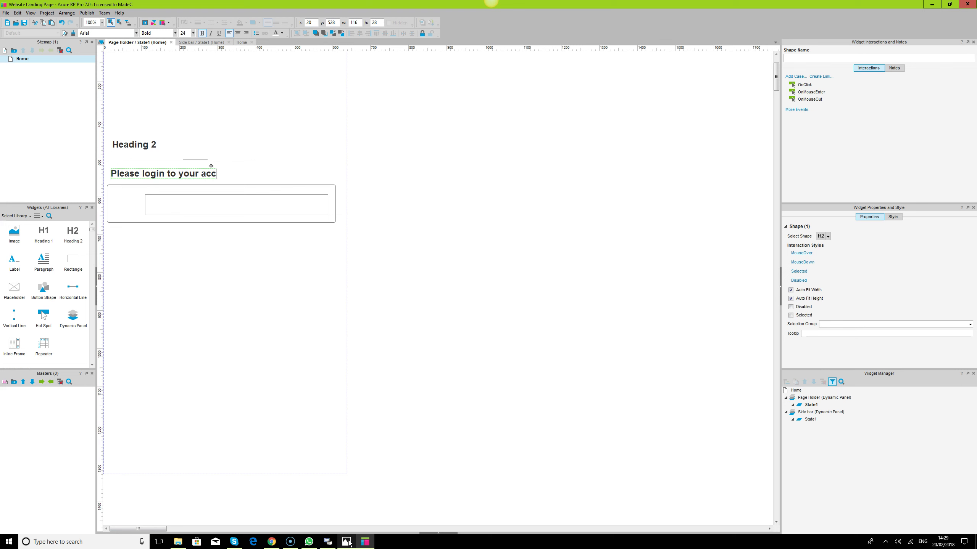
{"action": "left_click", "coordinate": [567, 284]}
{"action": "left_click", "coordinate": [171, 174]}
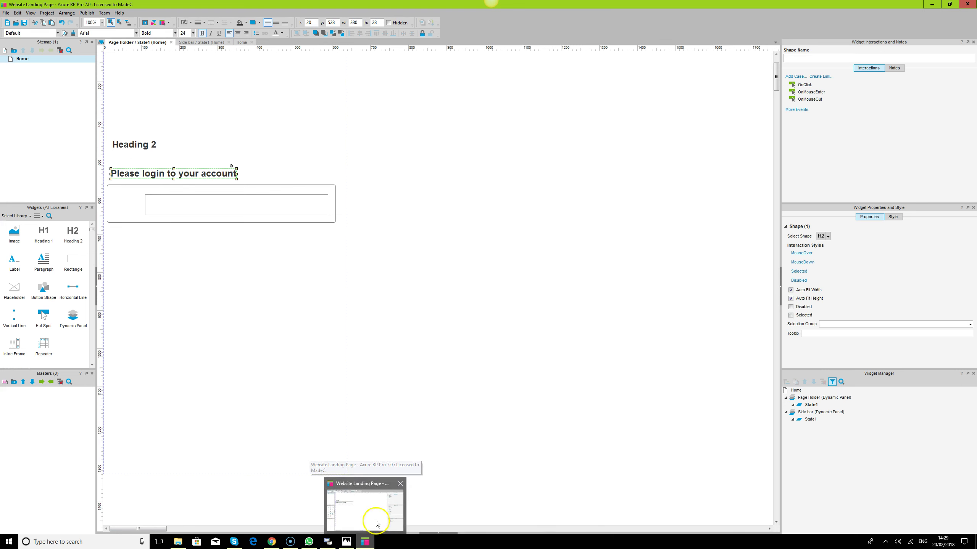
Change the upper heading's text to "Login".
{"action": "double_click", "coordinate": [148, 146]}
{"action": "type", "text": "Login"}
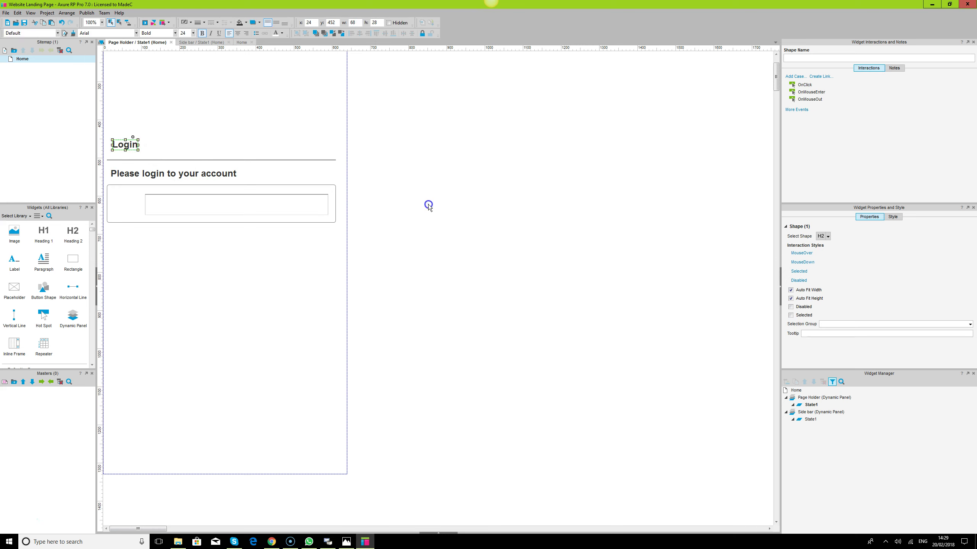
{"action": "left_click", "coordinate": [428, 205]}
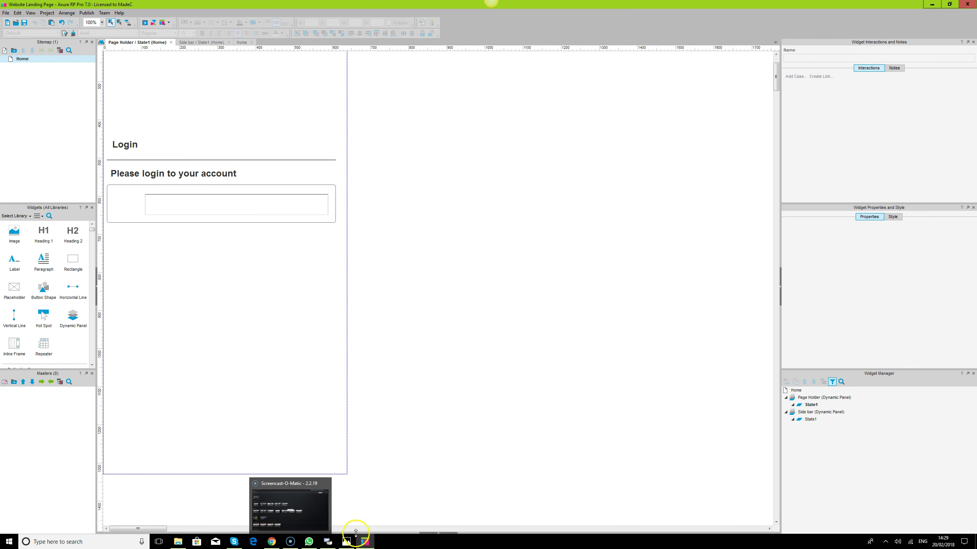
Check the login box in the sketch and give the text field the hint text "Email address".
{"action": "left_click", "coordinate": [346, 542]}
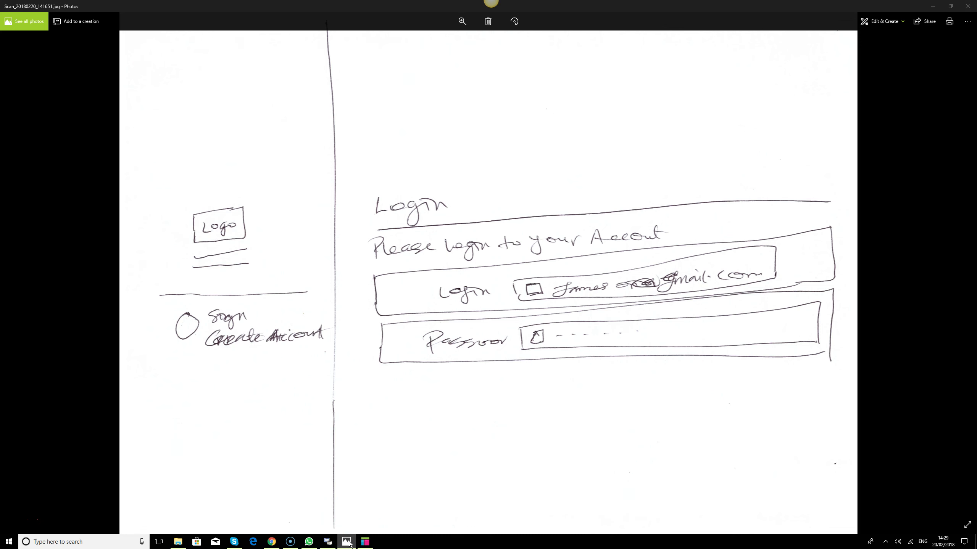
{"action": "left_click", "coordinate": [348, 542]}
{"action": "left_click", "coordinate": [219, 196]}
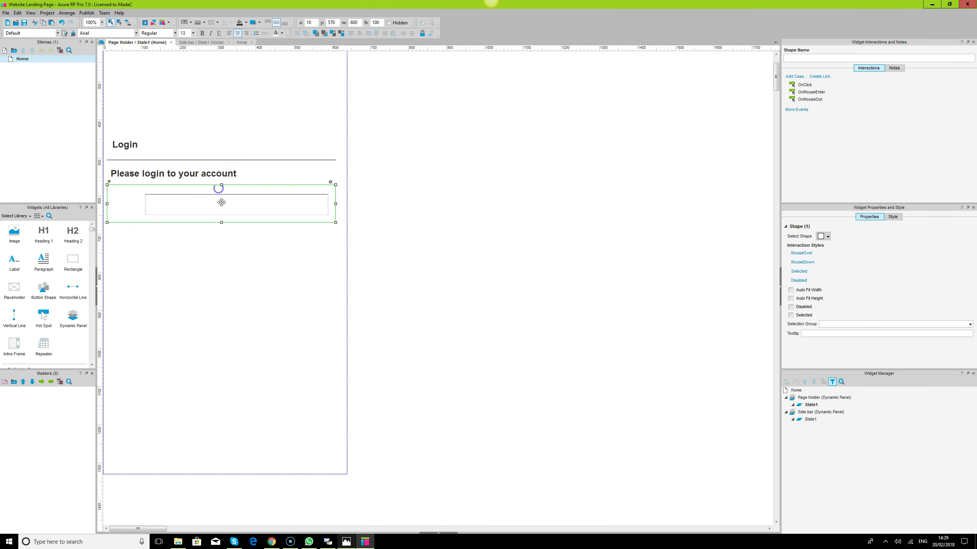
{"action": "left_click", "coordinate": [867, 244]}
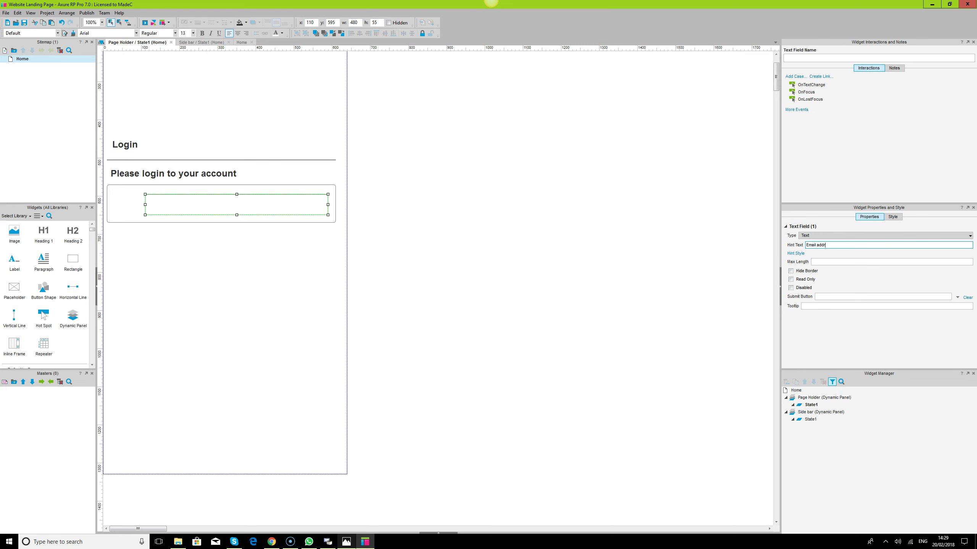
{"action": "left_click", "coordinate": [478, 244]}
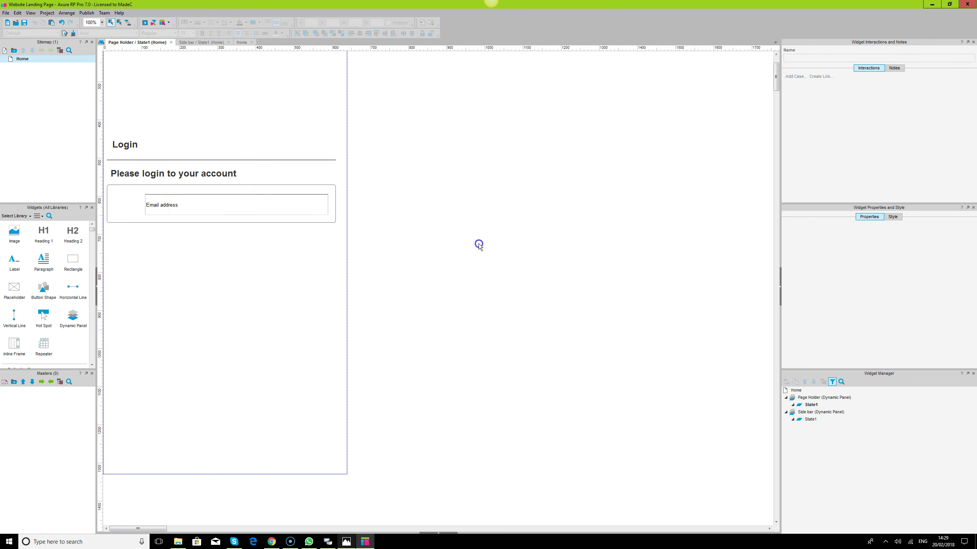
Set the email text field's font to Maven Pro at size 16.
{"action": "left_click", "coordinate": [179, 205]}
{"action": "left_click", "coordinate": [104, 32]}
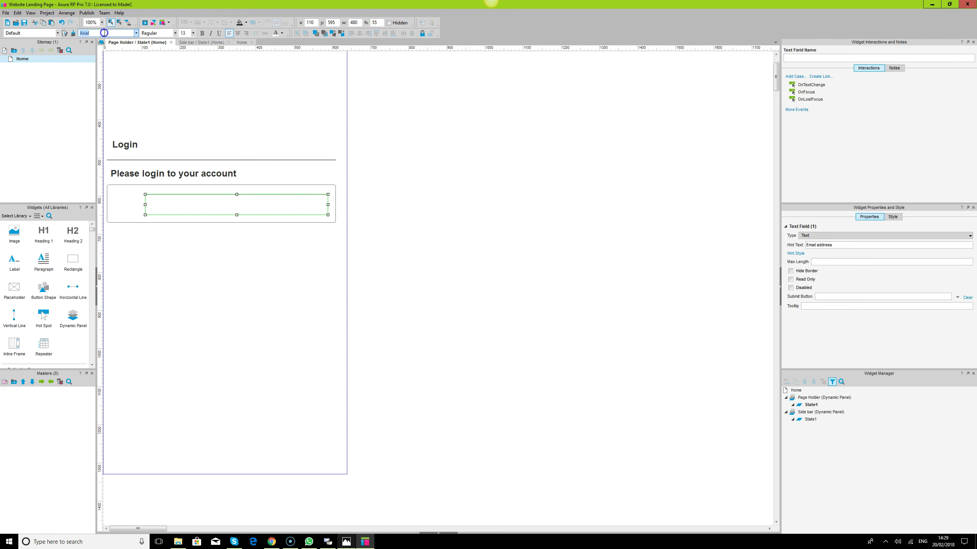
{"action": "left_click", "coordinate": [186, 34]}
{"action": "left_click", "coordinate": [440, 264]}
{"action": "left_click", "coordinate": [212, 202]}
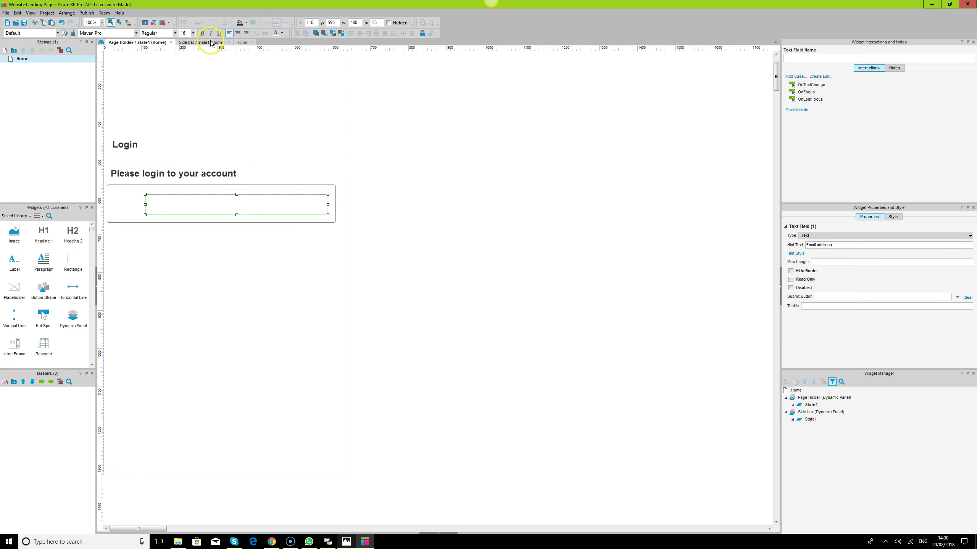
Change the email text field's font colour to a mid grey.
{"action": "left_click", "coordinate": [278, 34]}
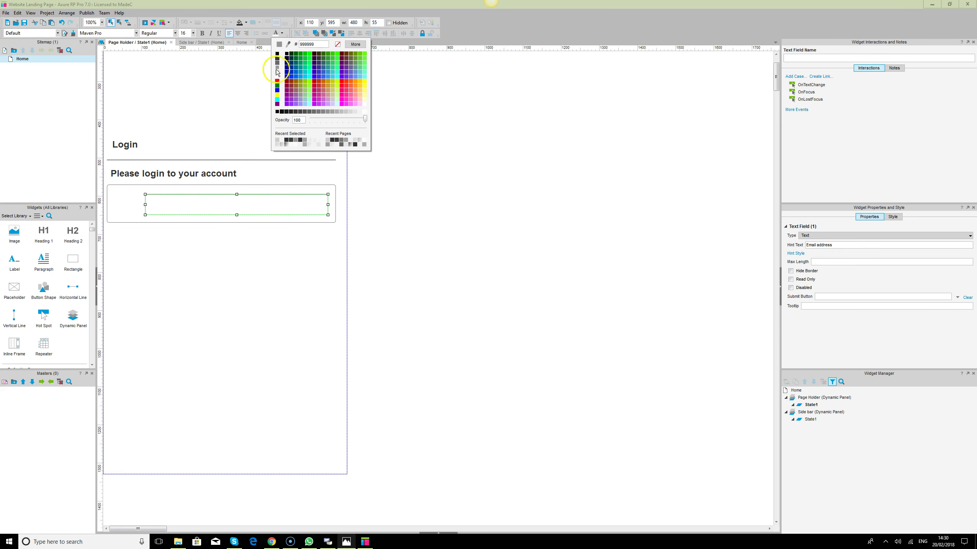
{"action": "left_click", "coordinate": [278, 68]}
{"action": "left_click", "coordinate": [531, 243]}
{"action": "left_click", "coordinate": [227, 200]}
{"action": "left_click", "coordinate": [283, 34]}
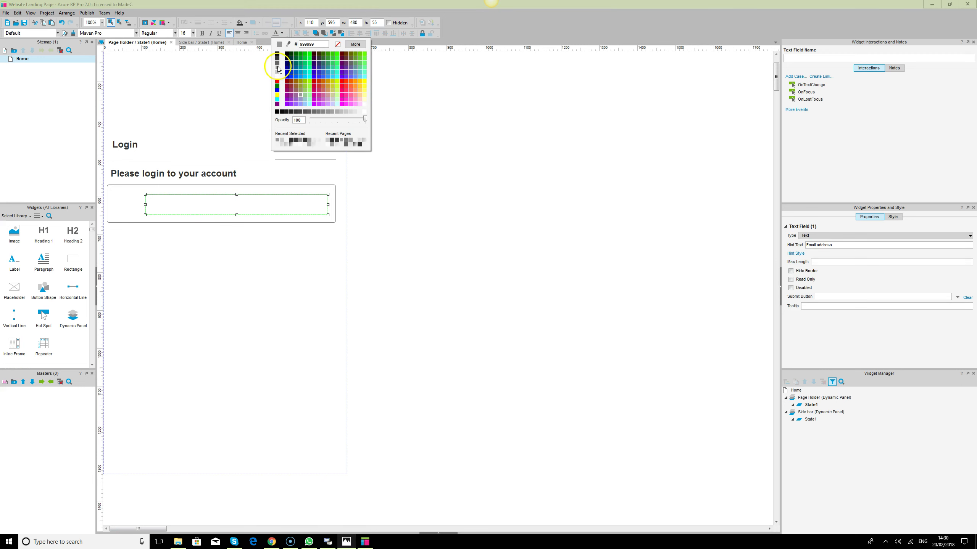
{"action": "left_click", "coordinate": [278, 64]}
{"action": "left_click", "coordinate": [534, 246]}
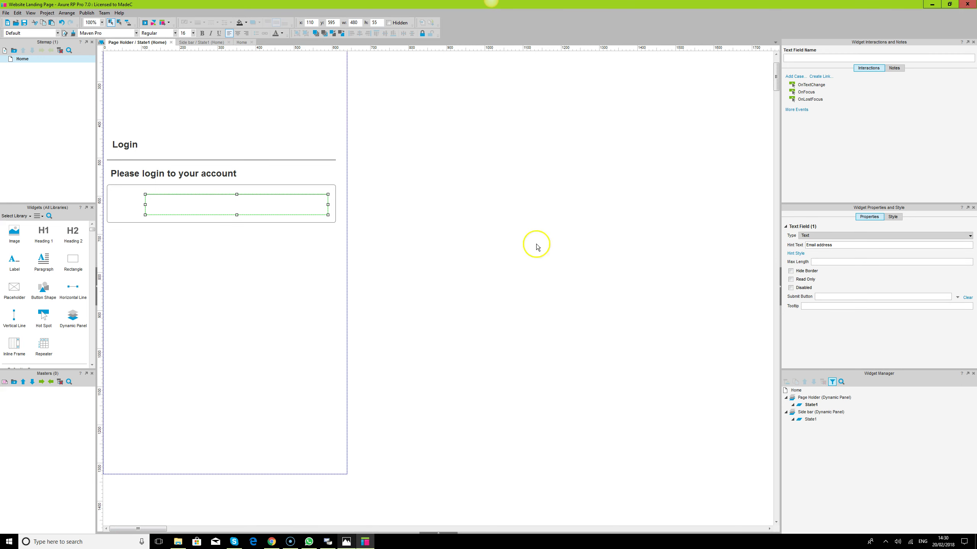
{"action": "left_click", "coordinate": [245, 204]}
{"action": "left_click", "coordinate": [345, 542]}
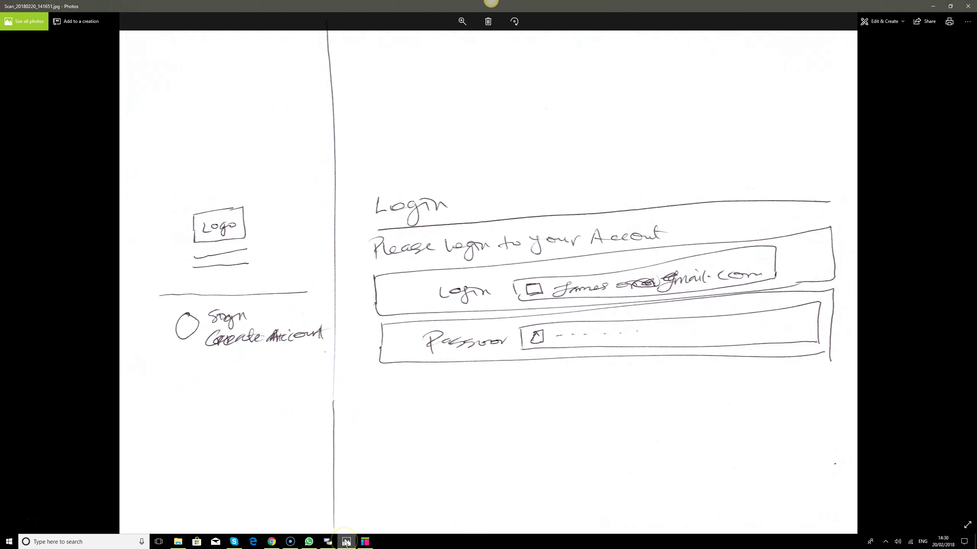
{"action": "left_click", "coordinate": [345, 541]}
{"action": "left_click", "coordinate": [125, 146]}
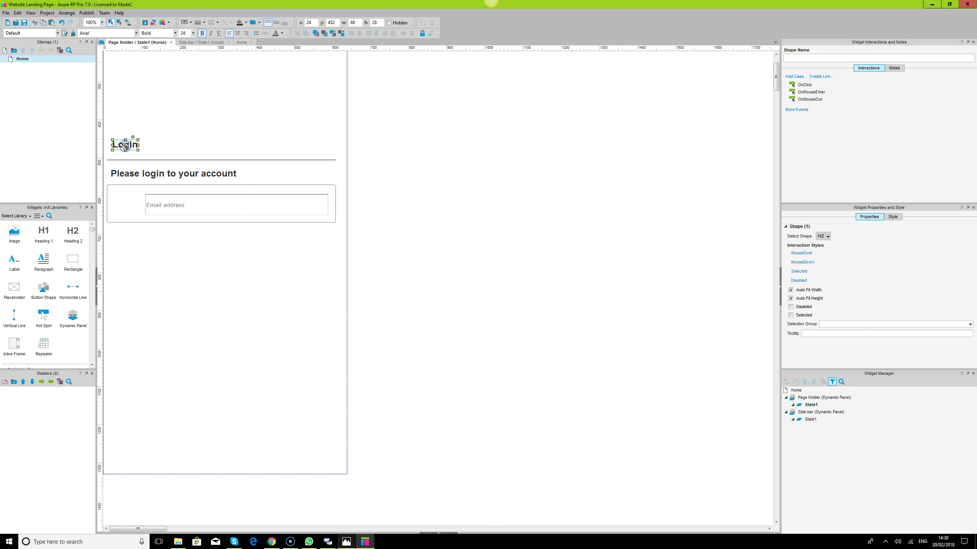
{"action": "left_click", "coordinate": [346, 542]}
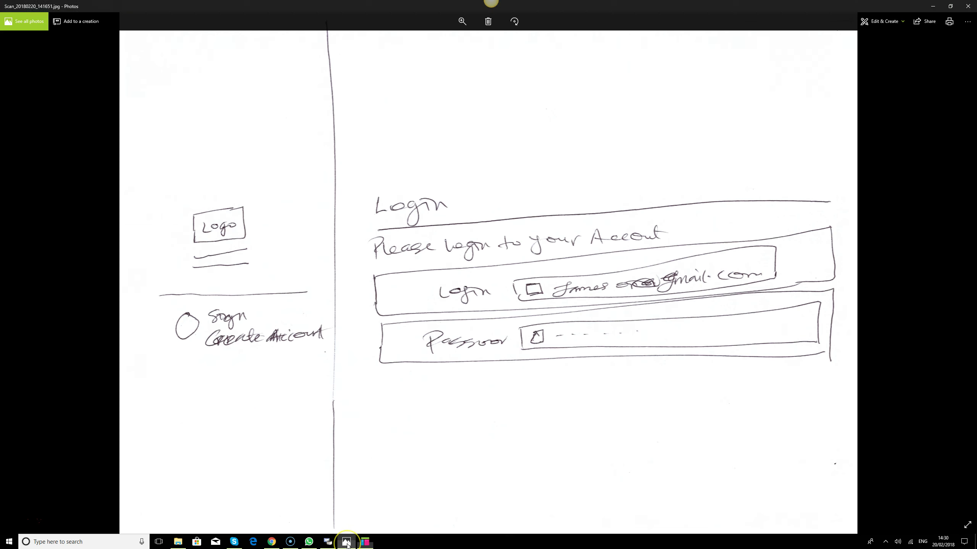
{"action": "left_click", "coordinate": [346, 541]}
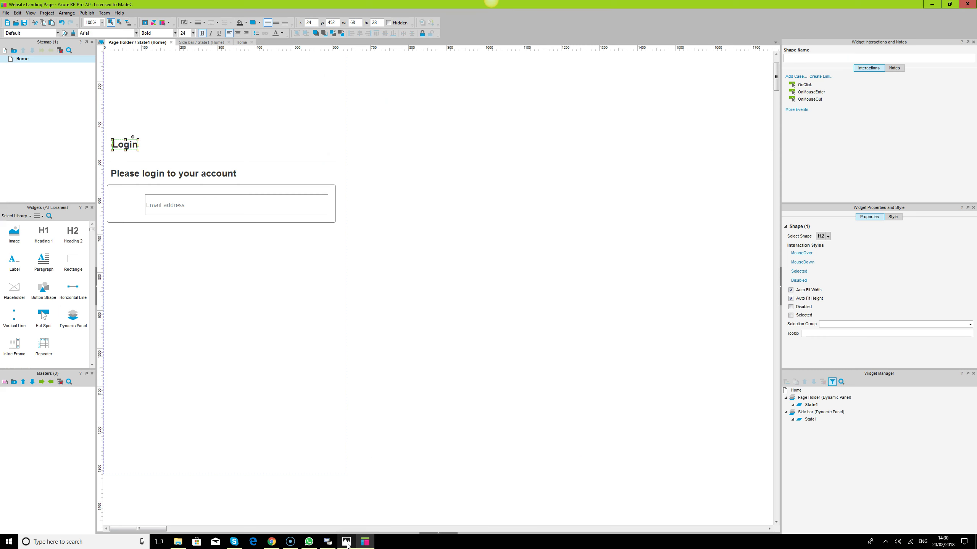
{"action": "left_click_drag", "start_coordinate": [127, 147], "coordinate": [127, 207]}
{"action": "type", "text": "E"}
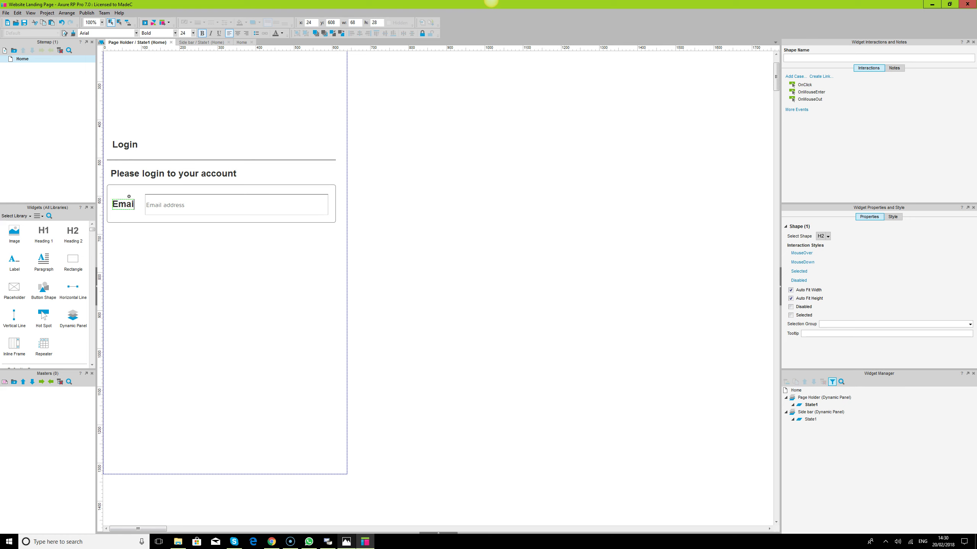
{"action": "left_click", "coordinate": [116, 202]}
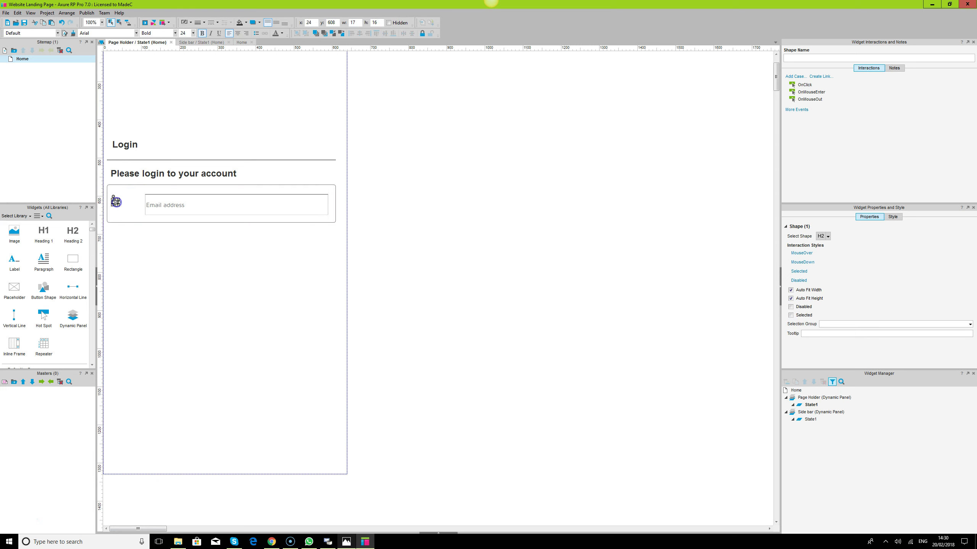
{"action": "key", "text": "Delete"}
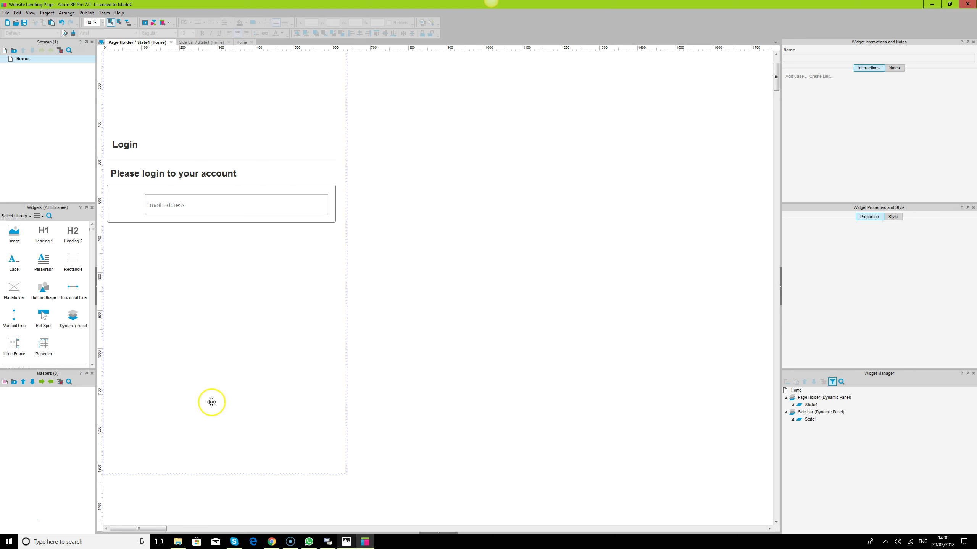
Following the sketch, duplicate the Login heading into the login box at x 24, y 606 and change its text to "Email adress".
{"action": "left_click", "coordinate": [346, 541]}
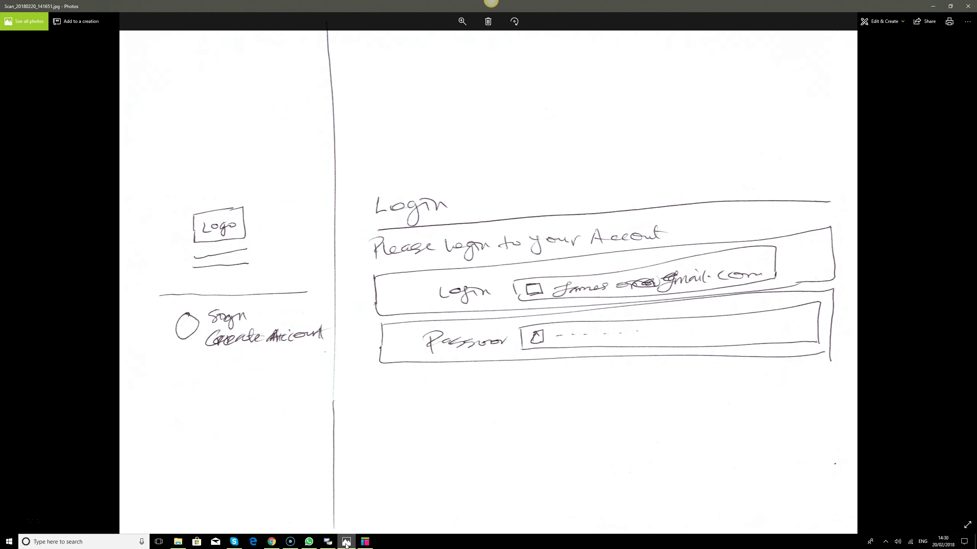
{"action": "left_click", "coordinate": [346, 541]}
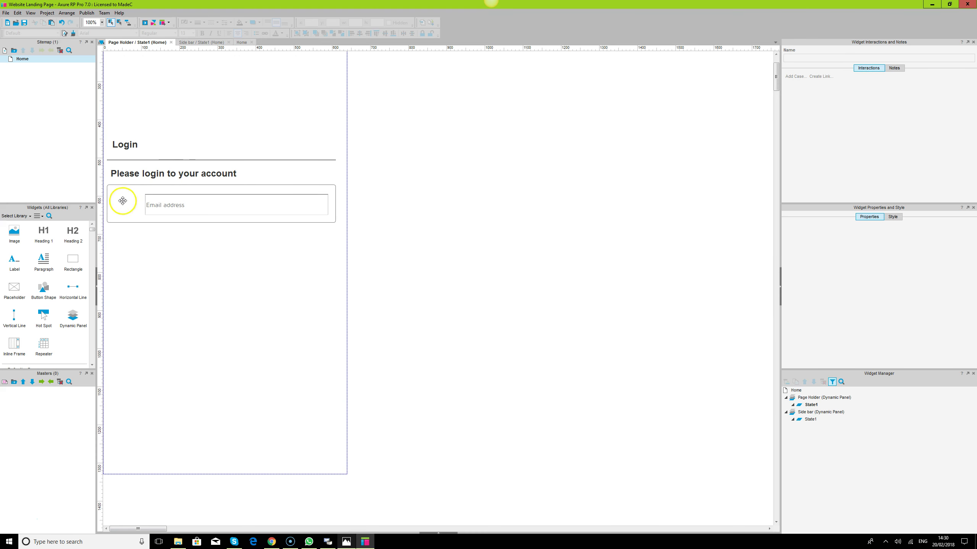
{"action": "left_click", "coordinate": [128, 149]}
{"action": "left_click_drag", "start_coordinate": [130, 144], "coordinate": [127, 203]}
{"action": "double_click", "coordinate": [128, 203]}
{"action": "type", "text": "Email adress"}
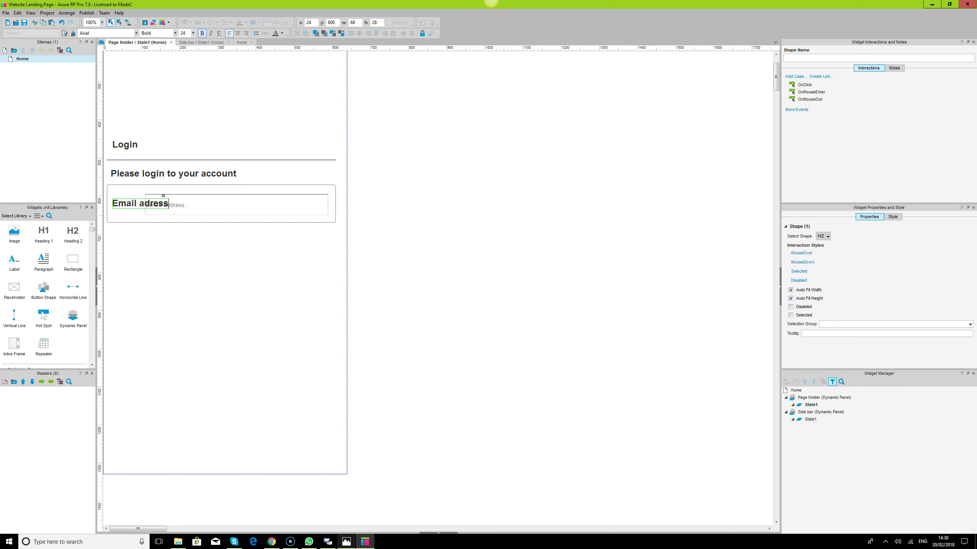
{"action": "left_click", "coordinate": [235, 280]}
Set the "Email adress" label's font to Maven Pro at size 16.
{"action": "left_click", "coordinate": [149, 201]}
{"action": "left_click", "coordinate": [117, 35]}
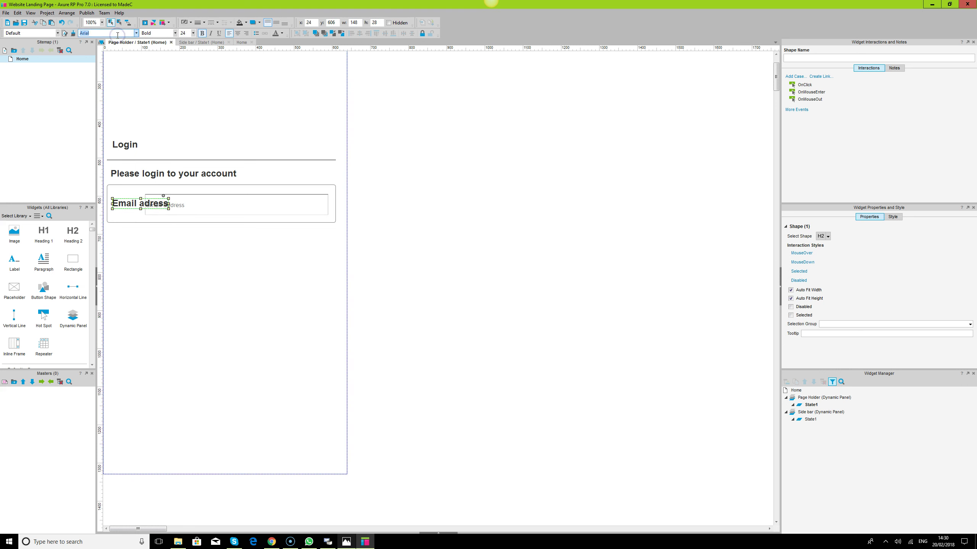
{"action": "type", "text": "Maven Pro"}
{"action": "key", "text": "Return"}
{"action": "left_click", "coordinate": [184, 33]}
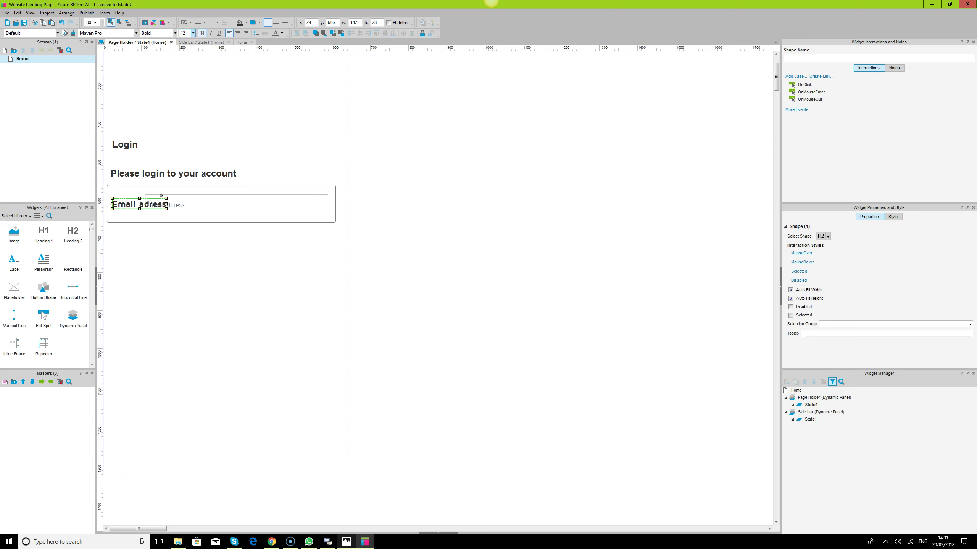
{"action": "key", "text": "Return"}
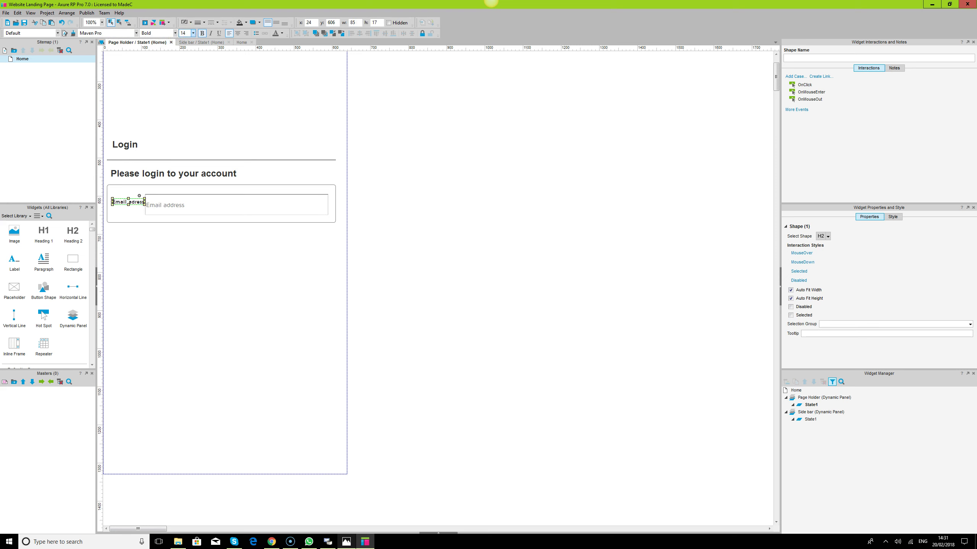
{"action": "left_click", "coordinate": [151, 205]}
{"action": "left_click", "coordinate": [121, 201]}
{"action": "type", "text": "16"}
{"action": "key", "text": "Return"}
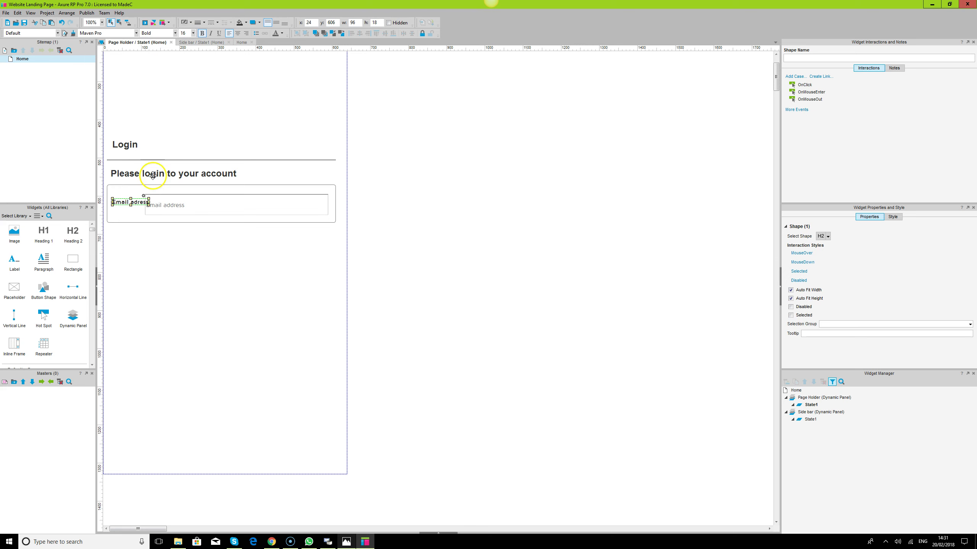
Stretch the "Email adress" label to the text field's height of 55 at y 595 and centre its text vertically.
{"action": "mouse_move", "coordinate": [132, 206]}
{"action": "left_mouse_down"}
{"action": "mouse_move", "coordinate": [130, 215]}
{"action": "mouse_move", "coordinate": [132, 192]}
{"action": "left_mouse_up"}
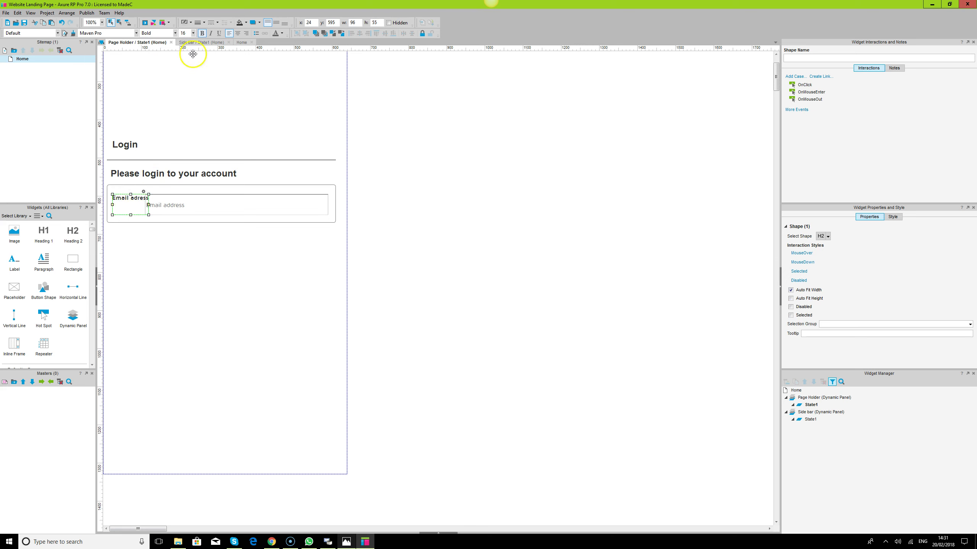
{"action": "left_click", "coordinate": [276, 22]}
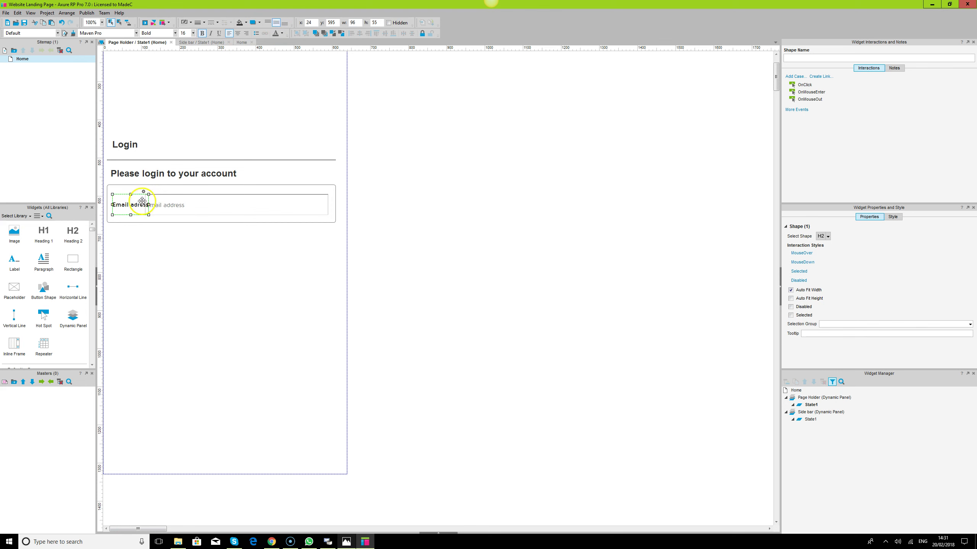
Widen the "Email adress" label to 106 and narrow the text field from its left edge to 450 wide beside it.
{"action": "left_click", "coordinate": [155, 203]}
{"action": "left_click_drag", "start_coordinate": [145, 205], "coordinate": [153, 204]}
{"action": "left_click", "coordinate": [140, 205]}
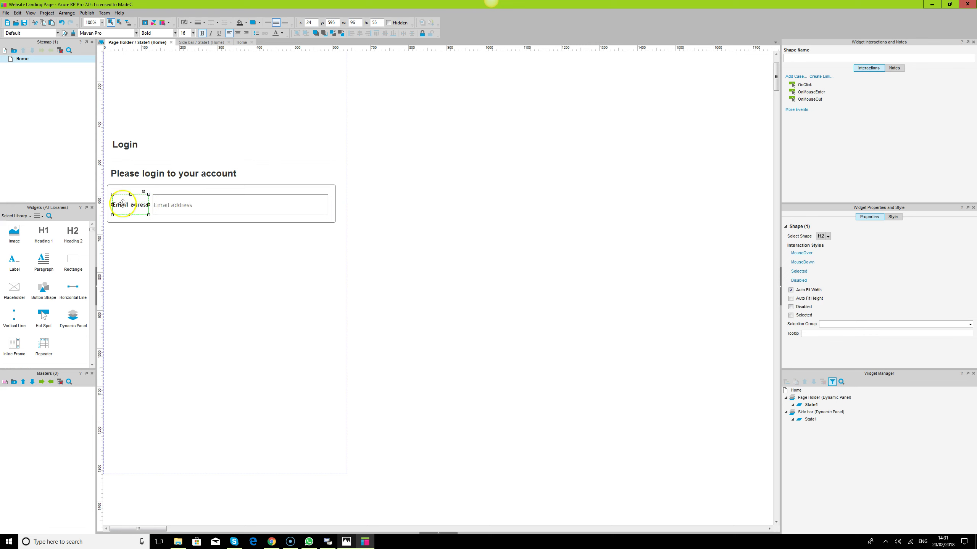
{"action": "left_click", "coordinate": [156, 205]}
{"action": "left_click_drag", "start_coordinate": [153, 204], "coordinate": [152, 205]}
{"action": "left_click", "coordinate": [141, 206]}
{"action": "left_click", "coordinate": [178, 205]}
{"action": "left_click", "coordinate": [134, 205]}
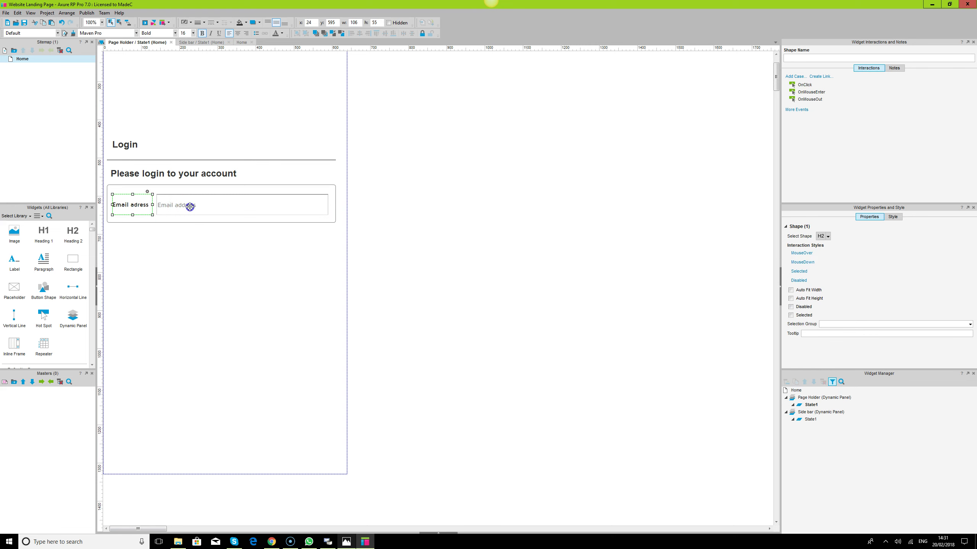
Centre the grouped label and text field horizontally and vertically within the login box, and group them with the box.
{"action": "left_click", "coordinate": [190, 207], "text": "shift"}
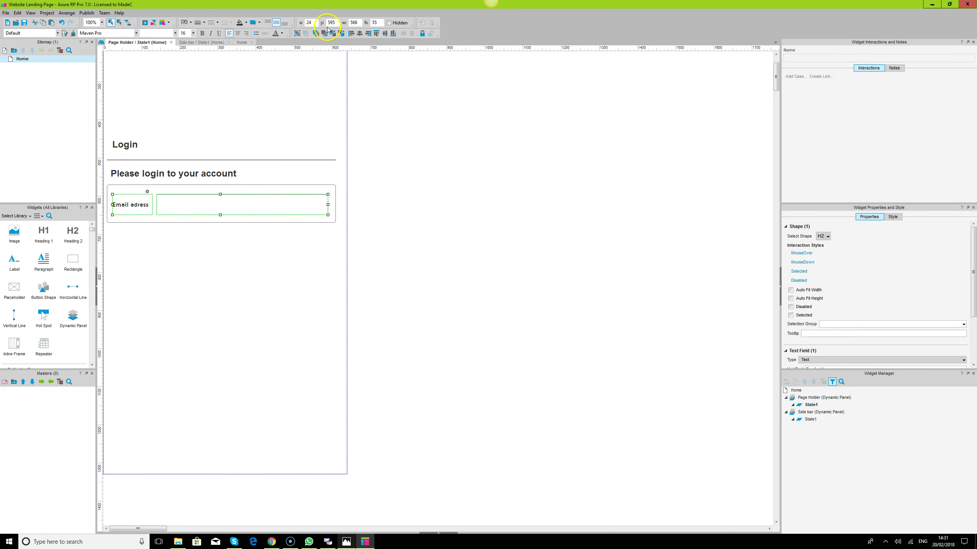
{"action": "left_click", "coordinate": [297, 33]}
{"action": "left_click", "coordinate": [250, 190]}
{"action": "left_click", "coordinate": [244, 203]}
{"action": "left_click", "coordinate": [304, 23]}
{"action": "left_click", "coordinate": [360, 35]}
{"action": "left_click", "coordinate": [385, 34]}
{"action": "left_click", "coordinate": [297, 35]}
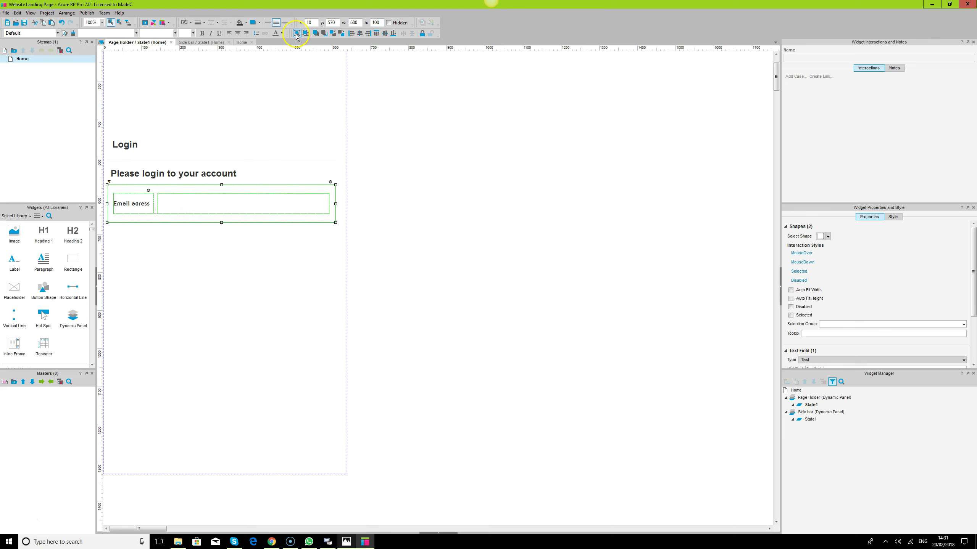
{"action": "key", "text": "shift+Right"}
{"action": "key", "text": "shift+Down"}
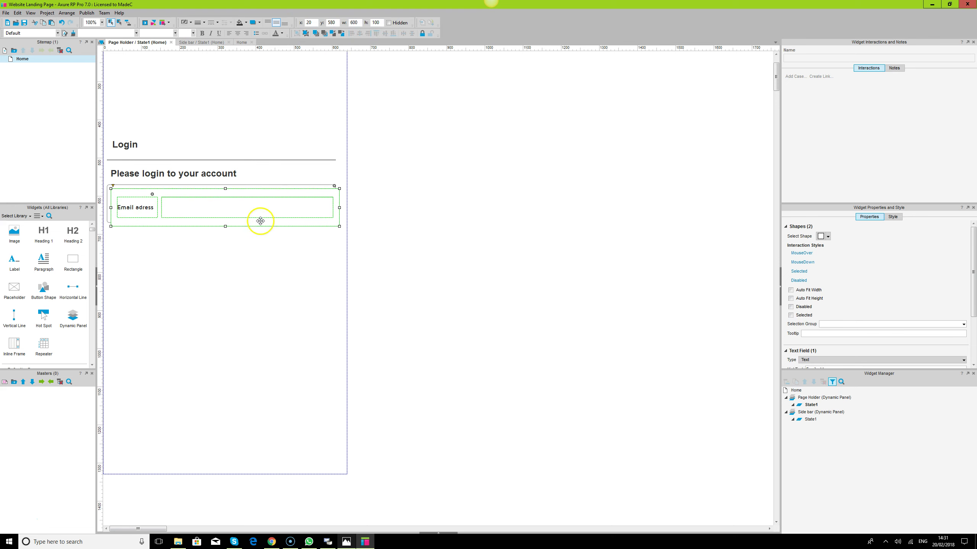
{"action": "key", "text": "ctrl+z"}
{"action": "key", "text": "ctrl+z"}
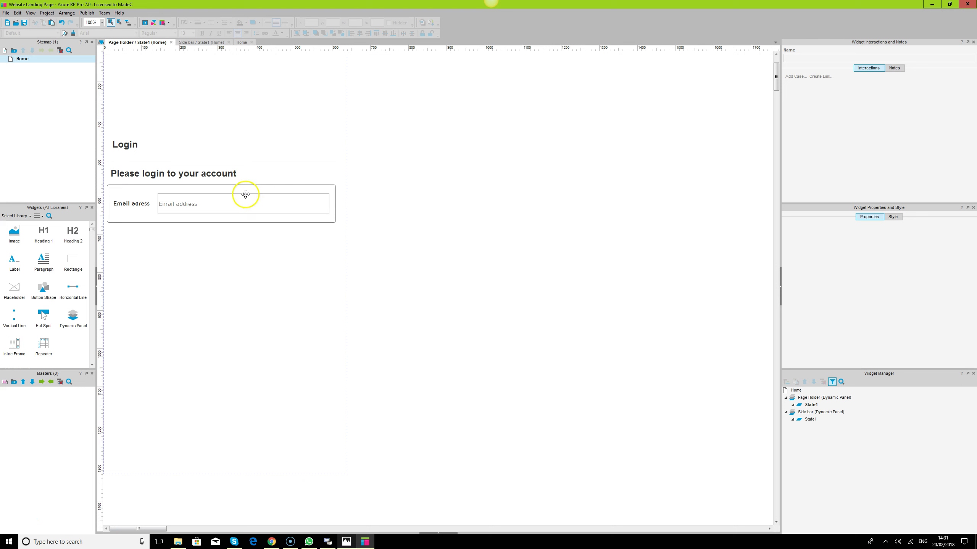
Check the login row in the sketch and fill the login box behind the label and text field with mid grey.
{"action": "left_click", "coordinate": [250, 189]}
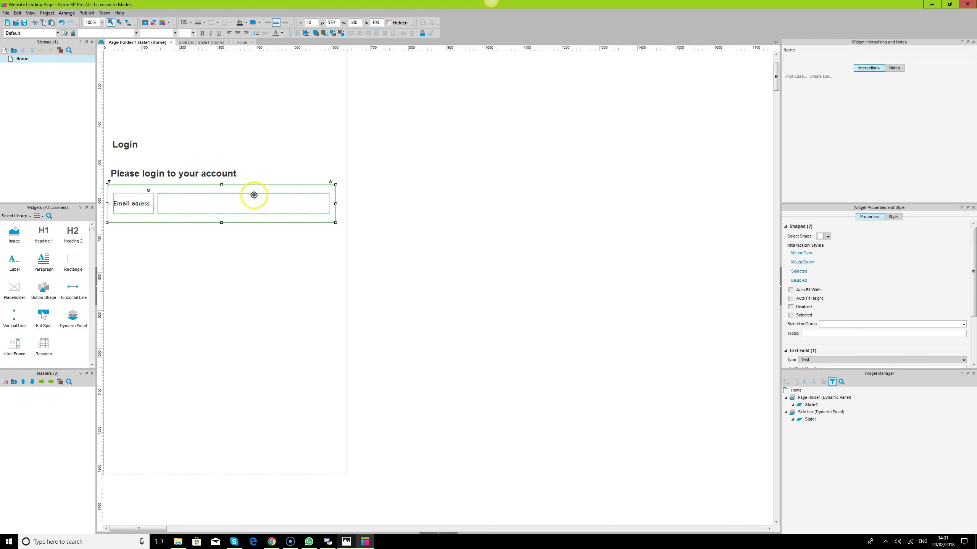
{"action": "left_click", "coordinate": [346, 542]}
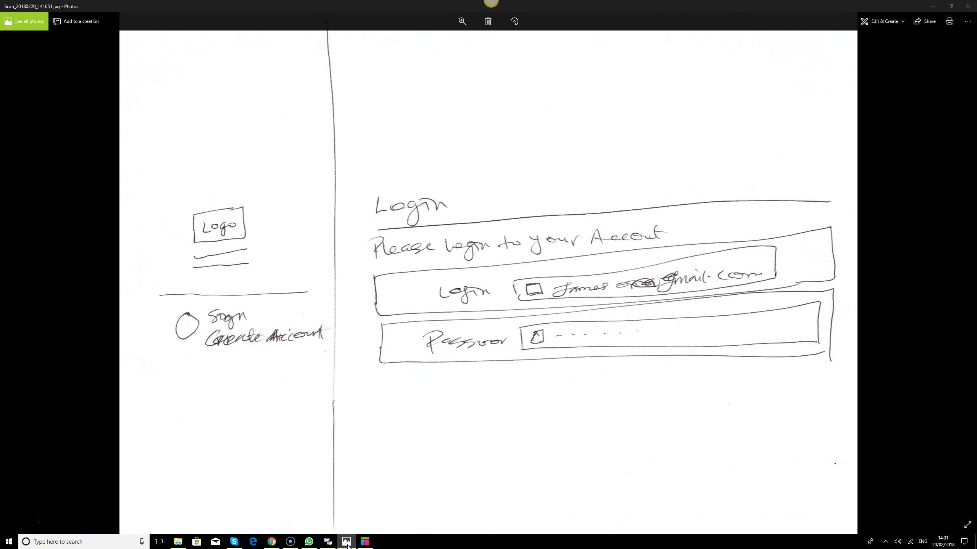
{"action": "left_click", "coordinate": [347, 543]}
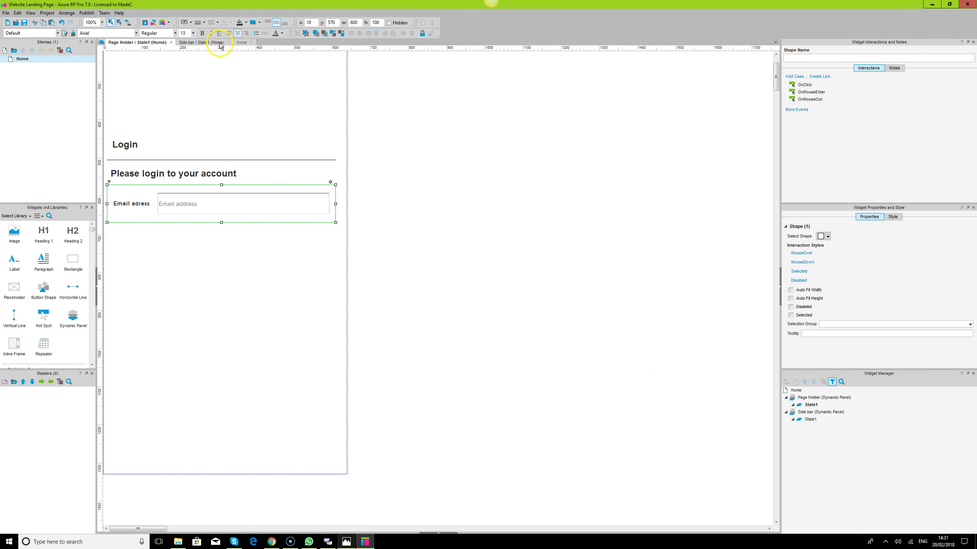
{"action": "left_click", "coordinate": [246, 22]}
{"action": "left_click", "coordinate": [320, 147]}
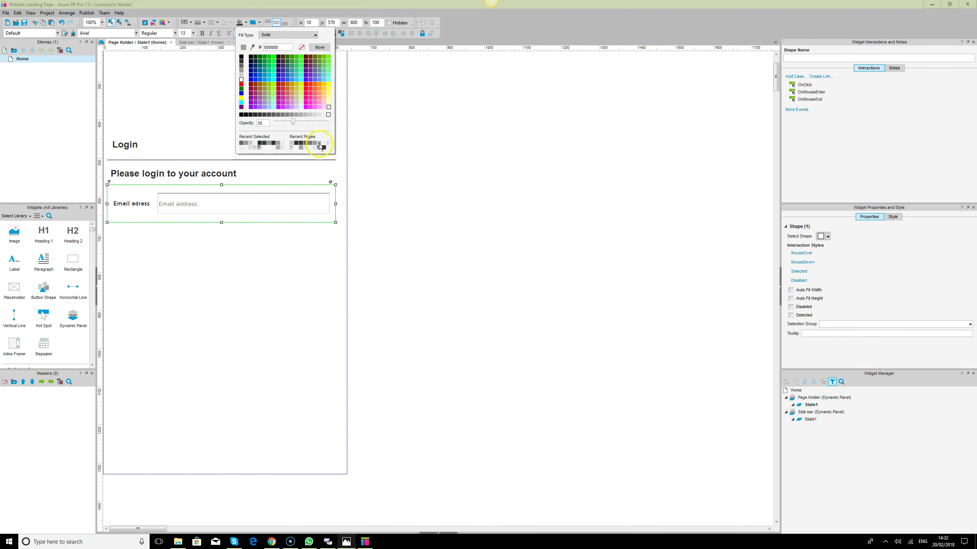
{"action": "left_click", "coordinate": [320, 144]}
{"action": "left_click", "coordinate": [173, 233]}
{"action": "left_click", "coordinate": [189, 204]}
{"action": "left_click", "coordinate": [189, 204]}
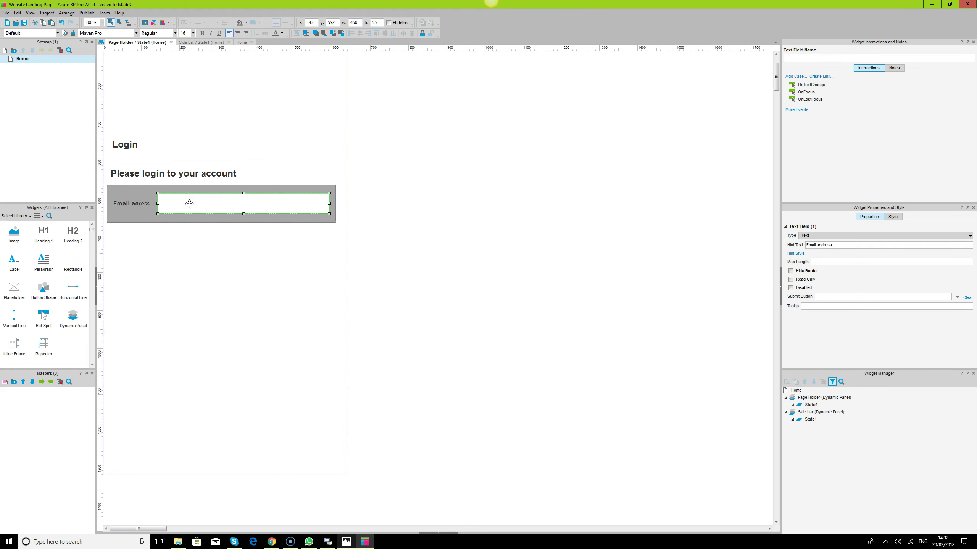
{"action": "left_click", "coordinate": [204, 259]}
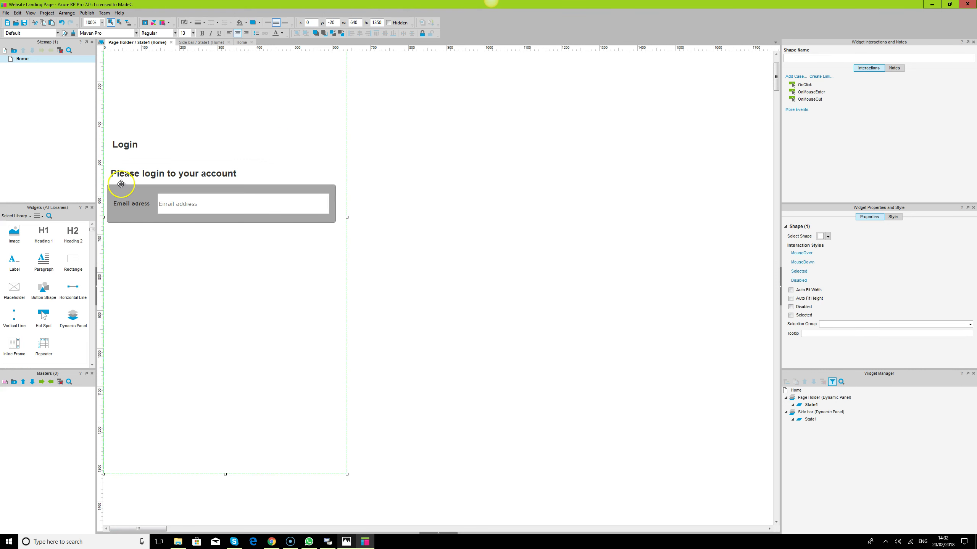
Remove the grey login box's outline and give it a shadow with offset x 0 and y 2.
{"action": "left_click", "coordinate": [129, 191]}
{"action": "left_click", "coordinate": [204, 24]}
{"action": "left_click", "coordinate": [198, 32]}
{"action": "left_click", "coordinate": [260, 24]}
{"action": "left_click", "coordinate": [256, 35]}
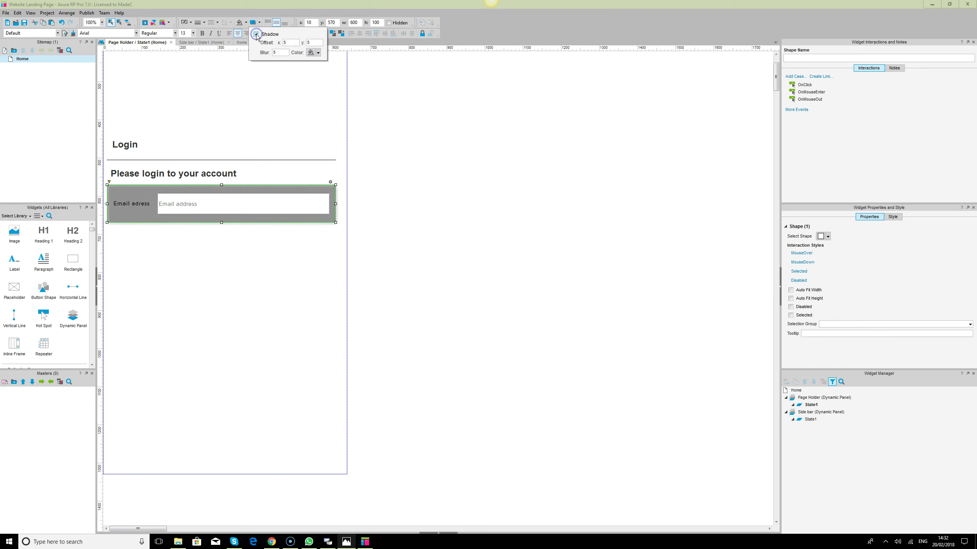
{"action": "type", "text": "0"}
{"action": "key", "text": "Tab"}
{"action": "type", "text": "2"}
{"action": "left_click_drag", "start_coordinate": [254, 233], "coordinate": [127, 205]}
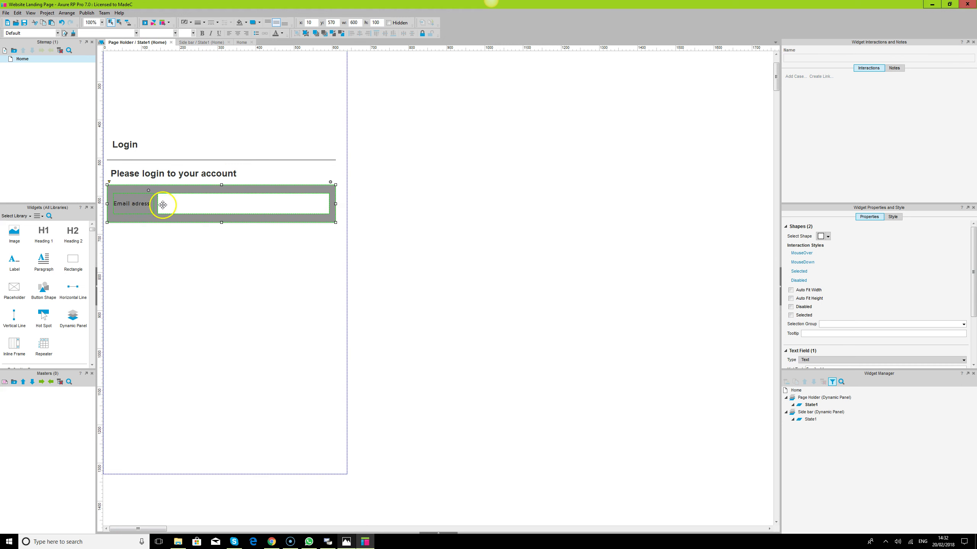
Set the text colour of the "Email adress" label in the login row to white.
{"action": "left_click", "coordinate": [134, 203]}
{"action": "left_click", "coordinate": [282, 34]}
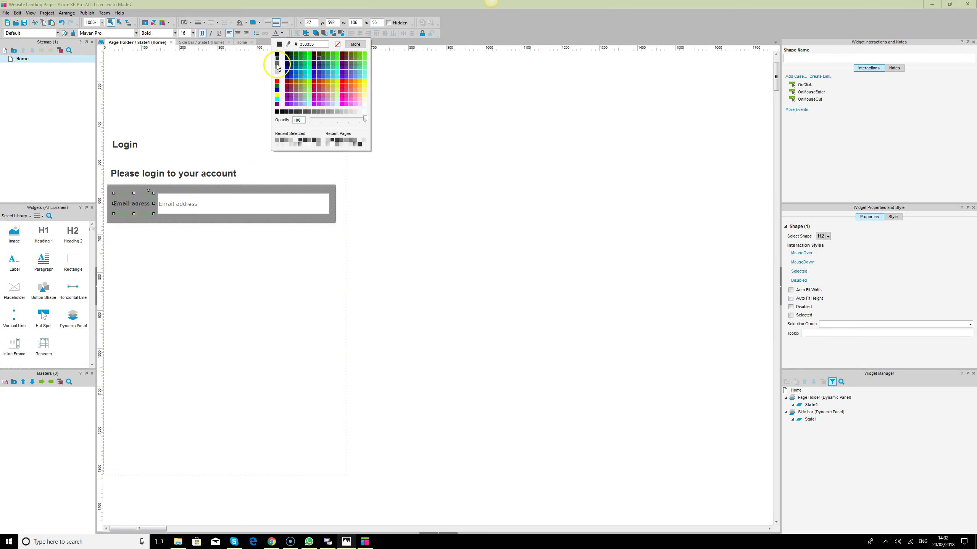
{"action": "left_click", "coordinate": [278, 78]}
{"action": "left_click", "coordinate": [531, 298]}
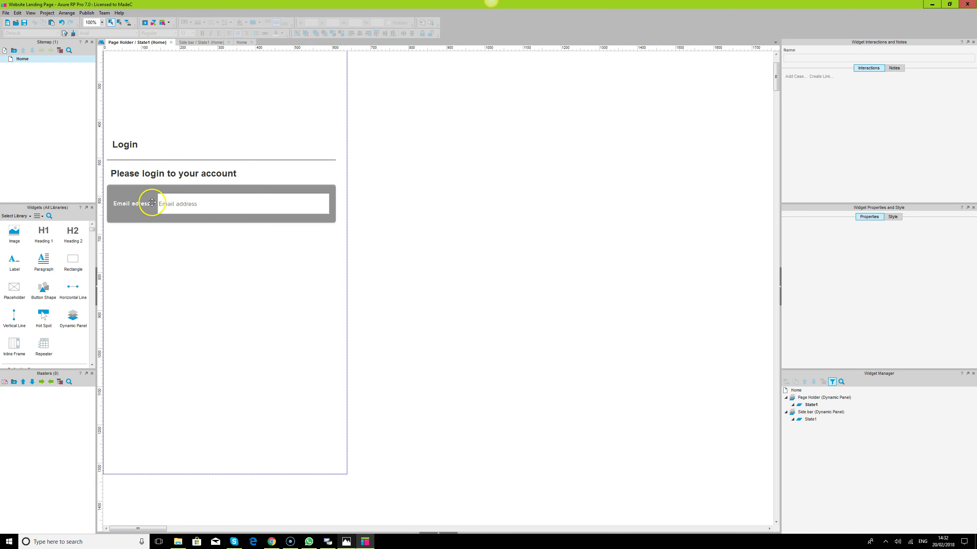
Duplicate the email row directly below the original and select the text field in the copy.
{"action": "left_click", "coordinate": [132, 203]}
{"action": "left_click_drag", "start_coordinate": [183, 200], "coordinate": [196, 255]}
{"action": "left_click", "coordinate": [196, 255]}
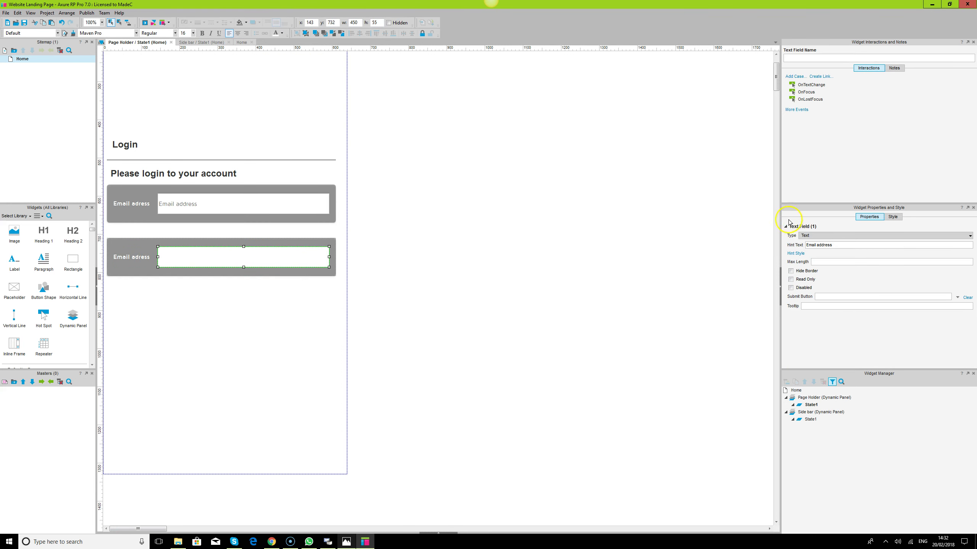
Set the copied text field's type to Password and its hint text to "Password".
{"action": "left_click", "coordinate": [823, 235]}
{"action": "left_click", "coordinate": [821, 252]}
{"action": "left_click_drag", "start_coordinate": [839, 246], "coordinate": [734, 246]}
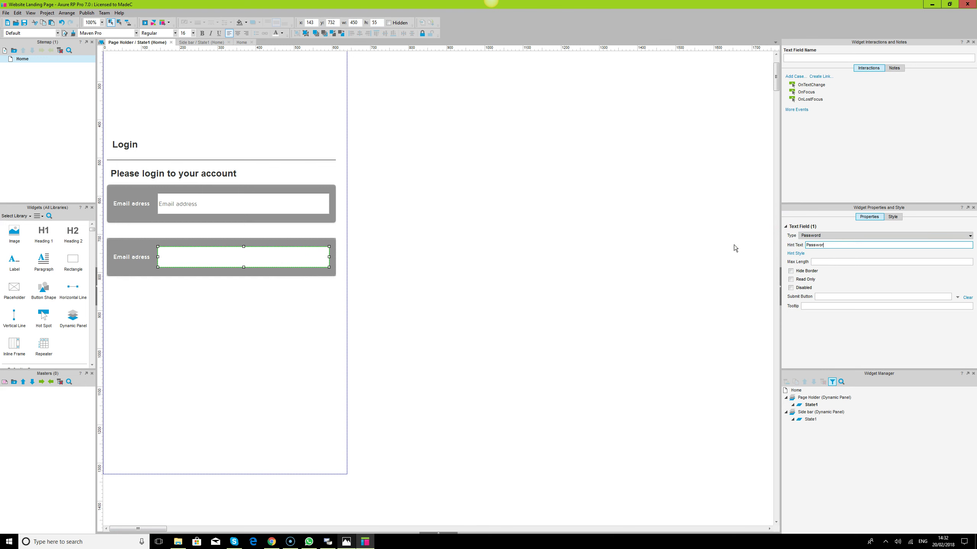
{"action": "type", "text": "Password"}
{"action": "left_click", "coordinate": [456, 304]}
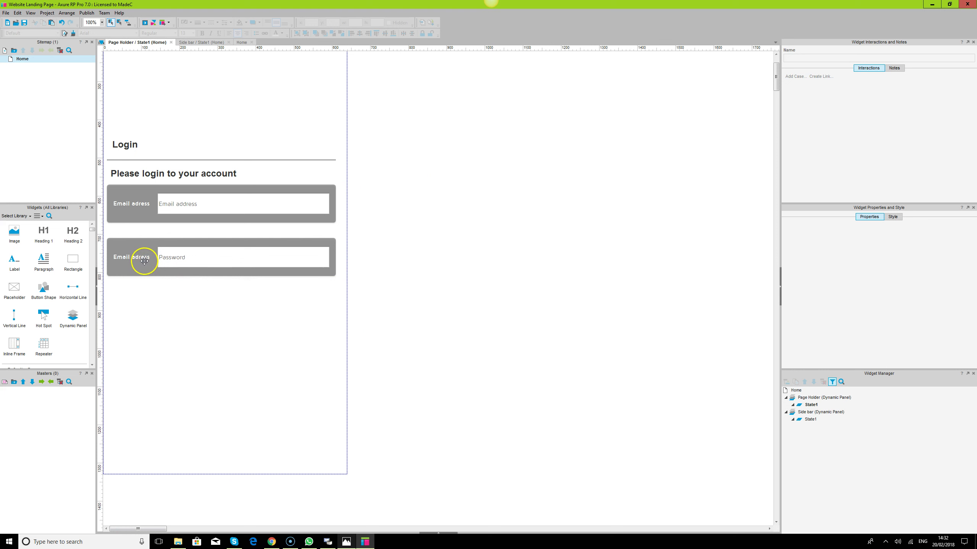
Change the lower row's label to "Password" and move the row up to y 690, closer to the email row.
{"action": "double_click", "coordinate": [143, 258]}
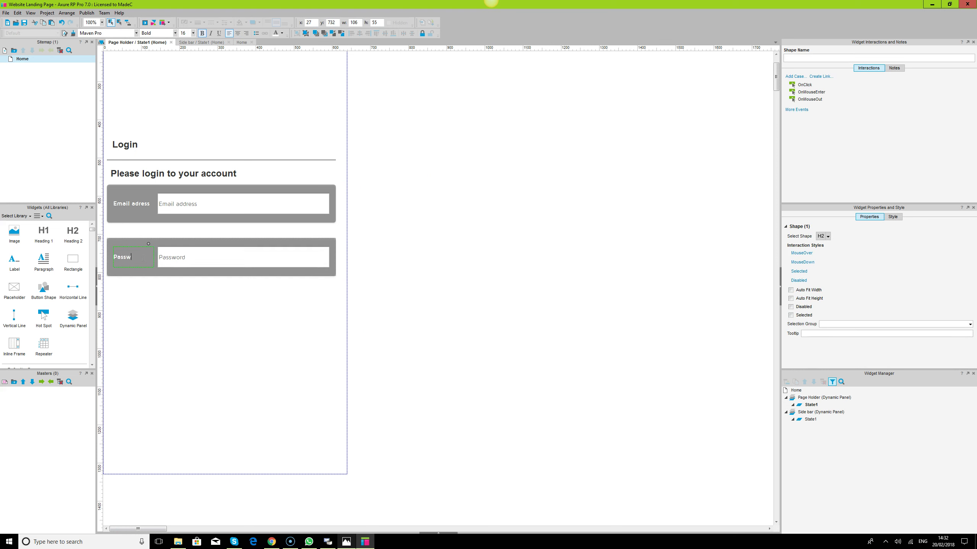
{"action": "left_click", "coordinate": [502, 301]}
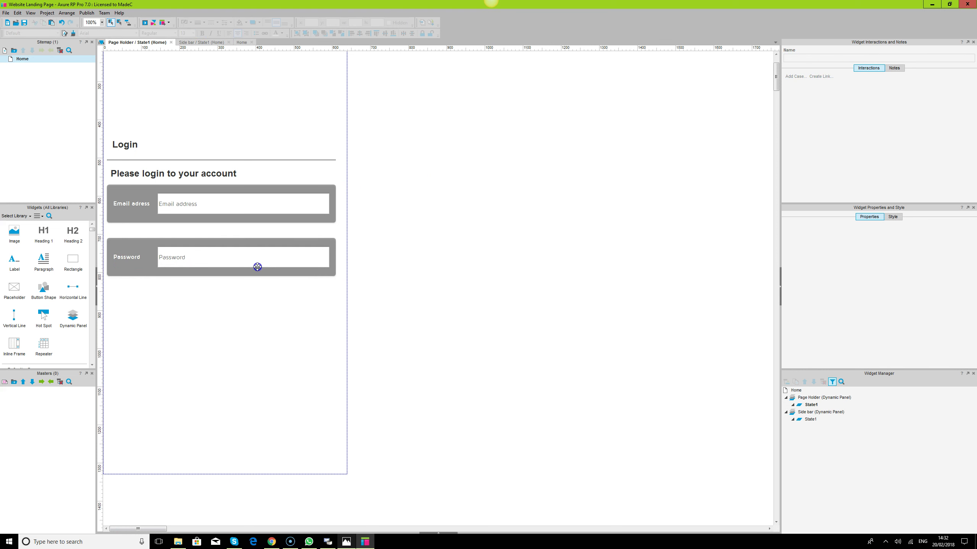
{"action": "left_click", "coordinate": [255, 270]}
{"action": "left_click_drag", "start_coordinate": [256, 269], "coordinate": [255, 262]}
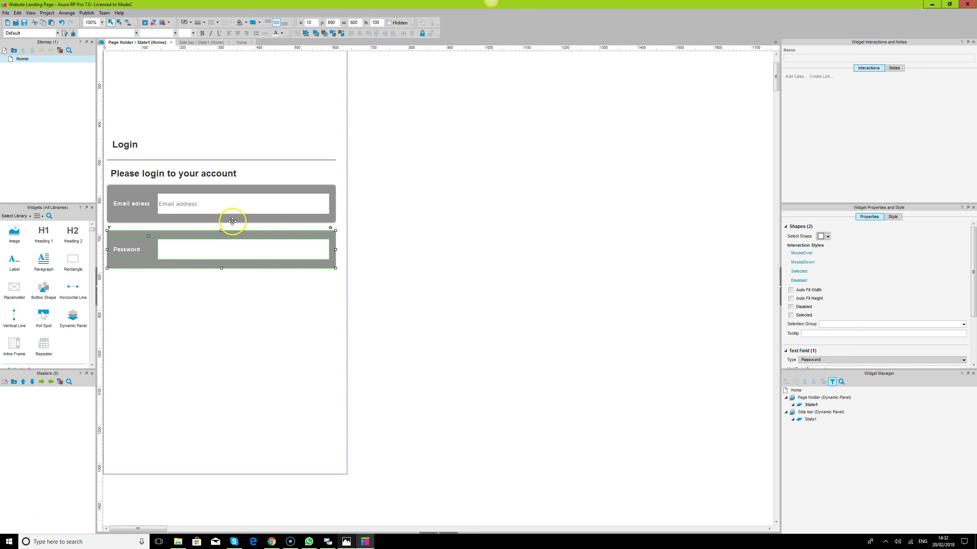
Set the "Please login to your account" text to Maven Pro, size 20, and widen its box to 590.
{"action": "left_click", "coordinate": [183, 174]}
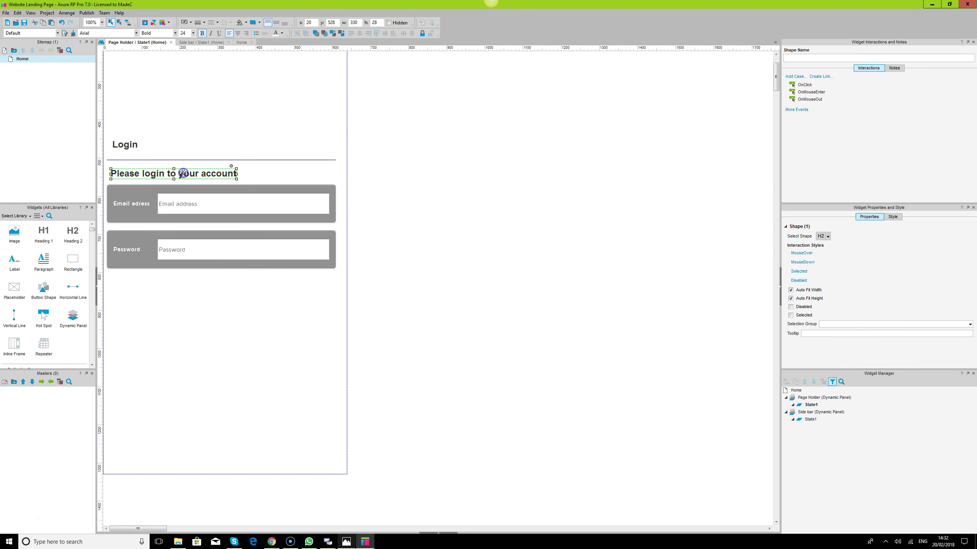
{"action": "left_click", "coordinate": [127, 34]}
{"action": "type", "text": "Maven Pro"}
{"action": "key", "text": "Return"}
{"action": "left_click", "coordinate": [232, 175]}
{"action": "left_click_drag", "start_coordinate": [233, 174], "coordinate": [335, 177]}
{"action": "left_click", "coordinate": [185, 33]}
{"action": "type", "text": "20"}
{"action": "key", "text": "Return"}
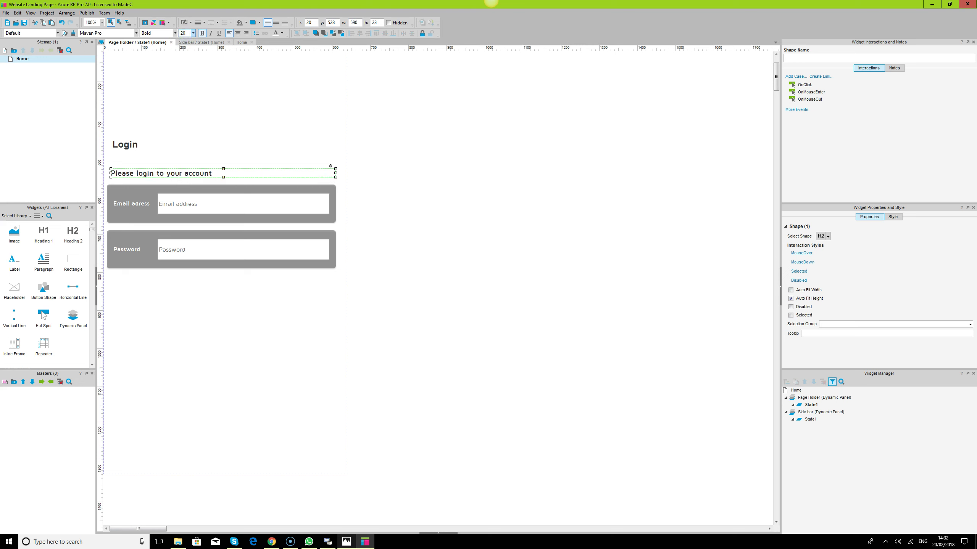
Resize the "Please login to your account" box to 600 by 40 at x 10, y 520, with vertically centred text.
{"action": "left_click_drag", "start_coordinate": [224, 169], "coordinate": [223, 180]}
{"action": "left_click_drag", "start_coordinate": [108, 177], "coordinate": [104, 177]}
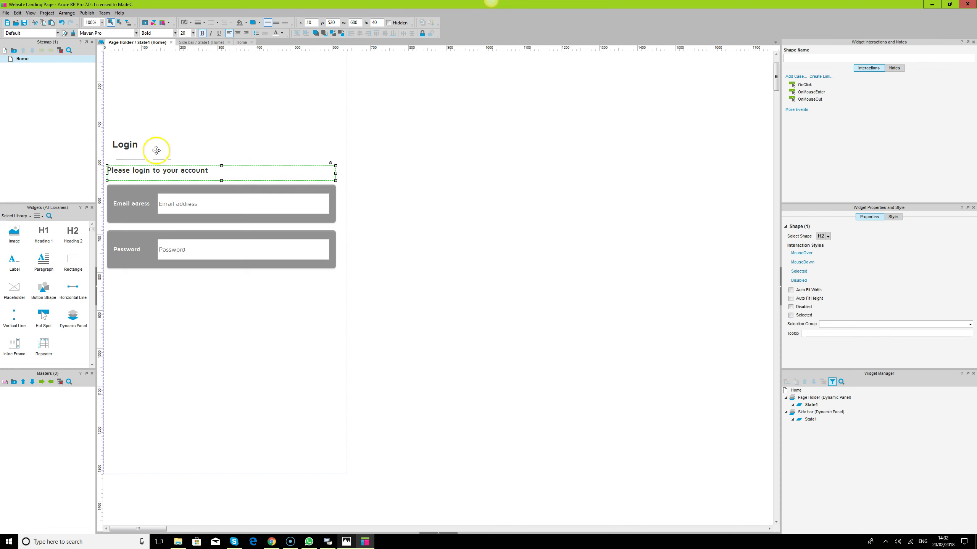
{"action": "left_click", "coordinate": [277, 24]}
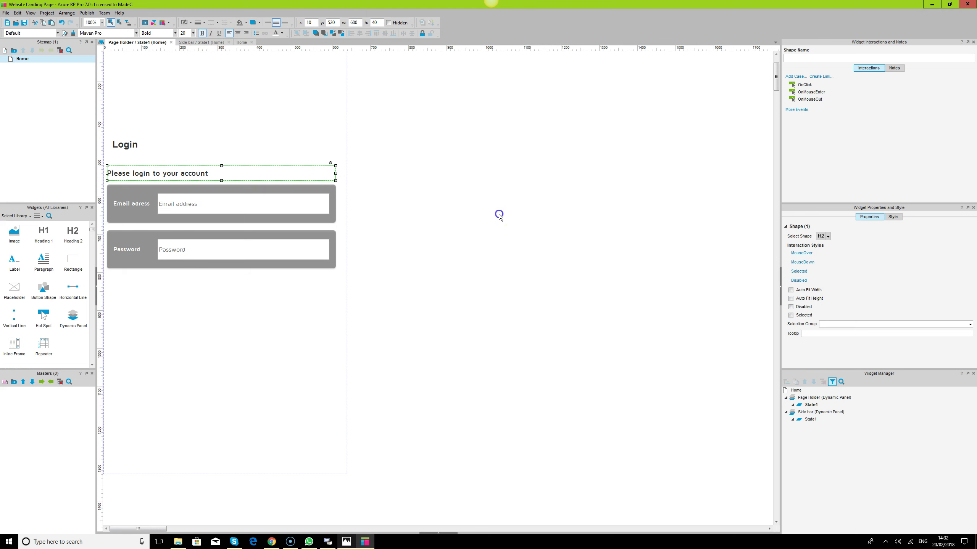
Resize the Login heading to 150 by 48 at x 10, centre its text vertically, and set it in larger Maven Pro.
{"action": "left_click", "coordinate": [124, 145]}
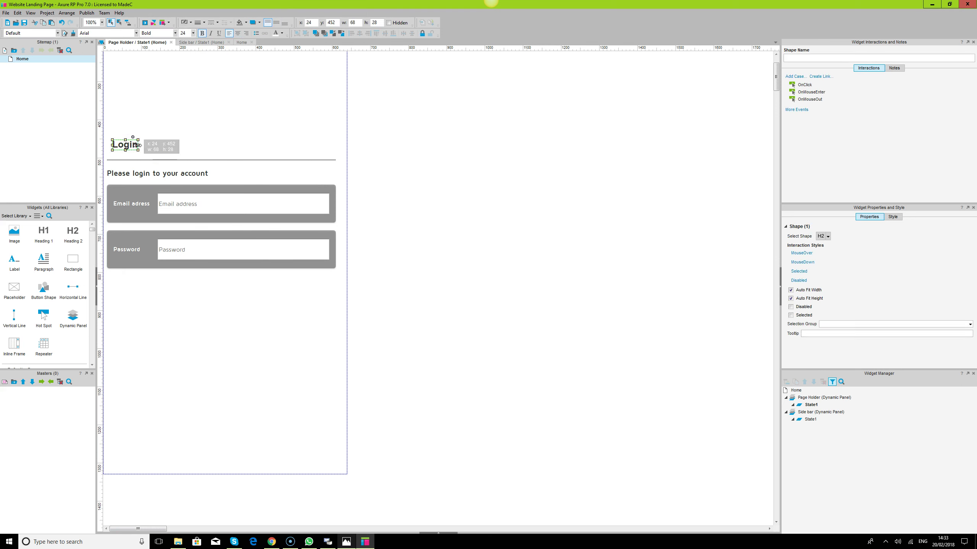
{"action": "left_click_drag", "start_coordinate": [139, 145], "coordinate": [107, 149]}
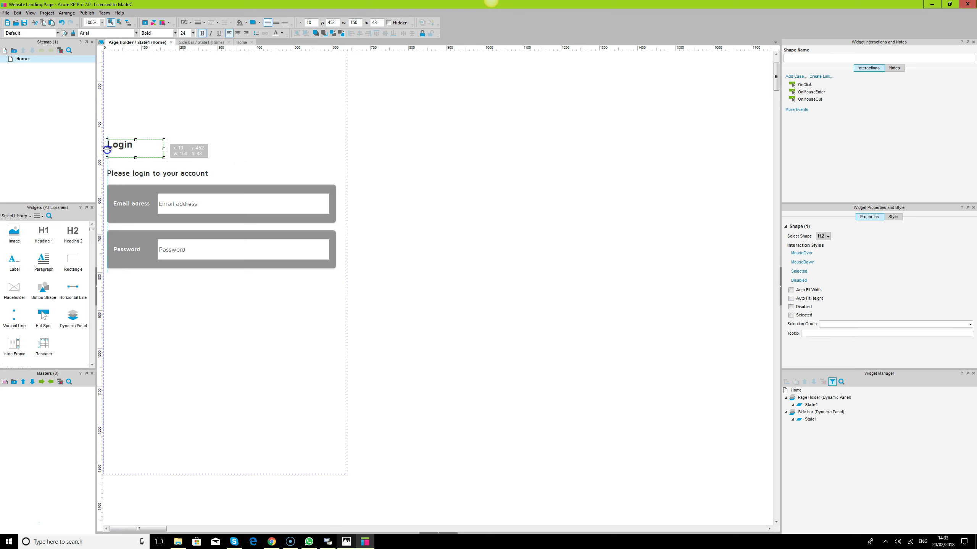
{"action": "left_click", "coordinate": [276, 23]}
{"action": "left_click", "coordinate": [107, 32]}
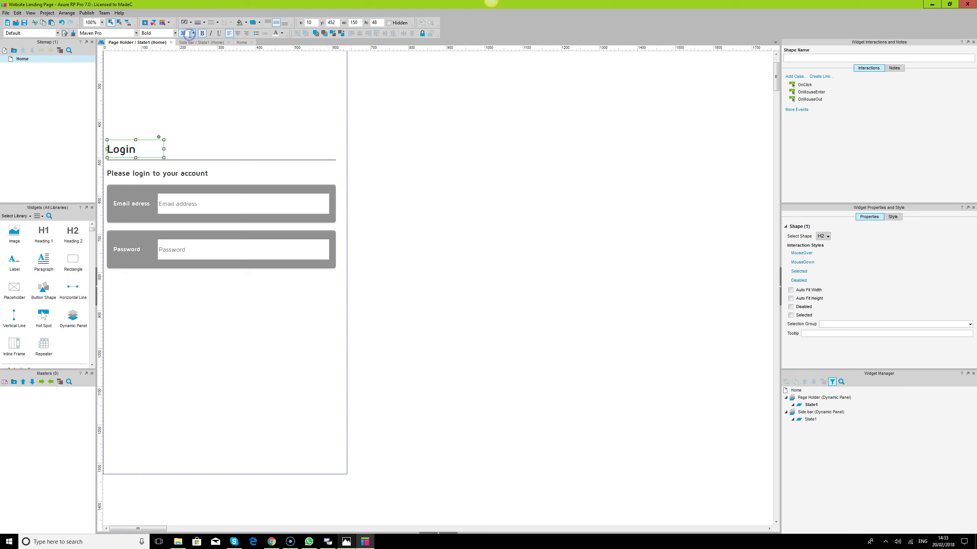
{"action": "left_click", "coordinate": [478, 263]}
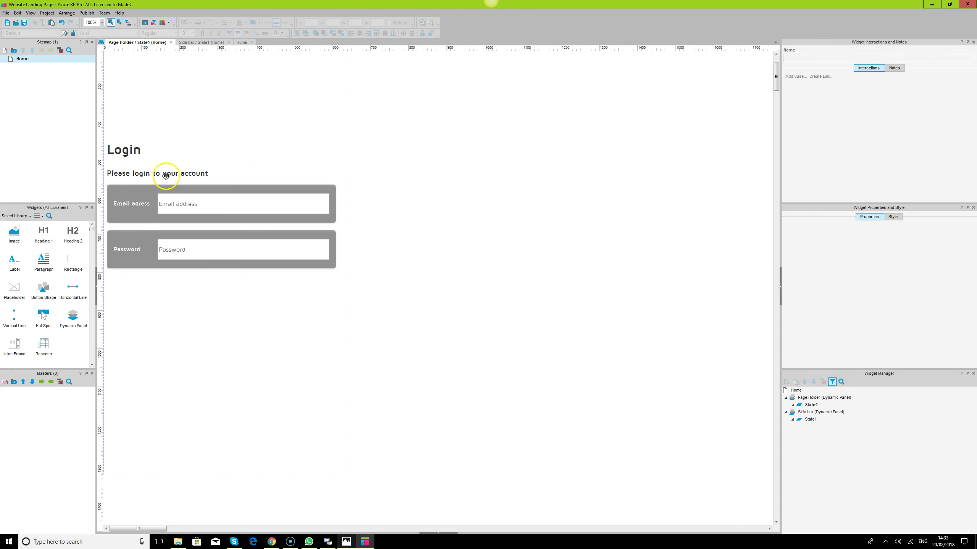
Remove the bold formatting from the "Please login to your account" text.
{"action": "left_click", "coordinate": [166, 176]}
{"action": "left_click", "coordinate": [202, 34]}
{"action": "left_click", "coordinate": [433, 271]}
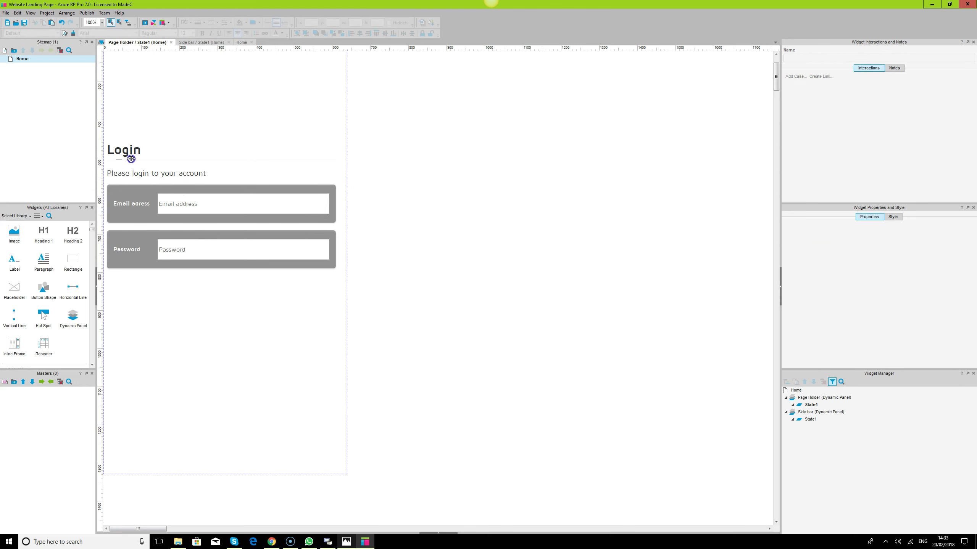
Change the line style of the horizontal divider beneath the Login heading.
{"action": "left_click", "coordinate": [131, 158]}
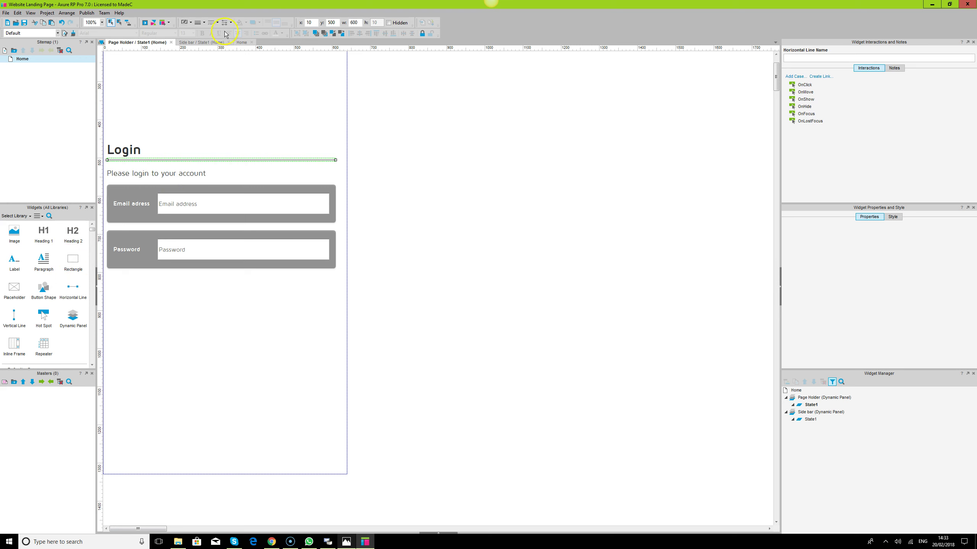
{"action": "left_click", "coordinate": [210, 24]}
{"action": "left_click", "coordinate": [205, 58]}
{"action": "left_click", "coordinate": [537, 211]}
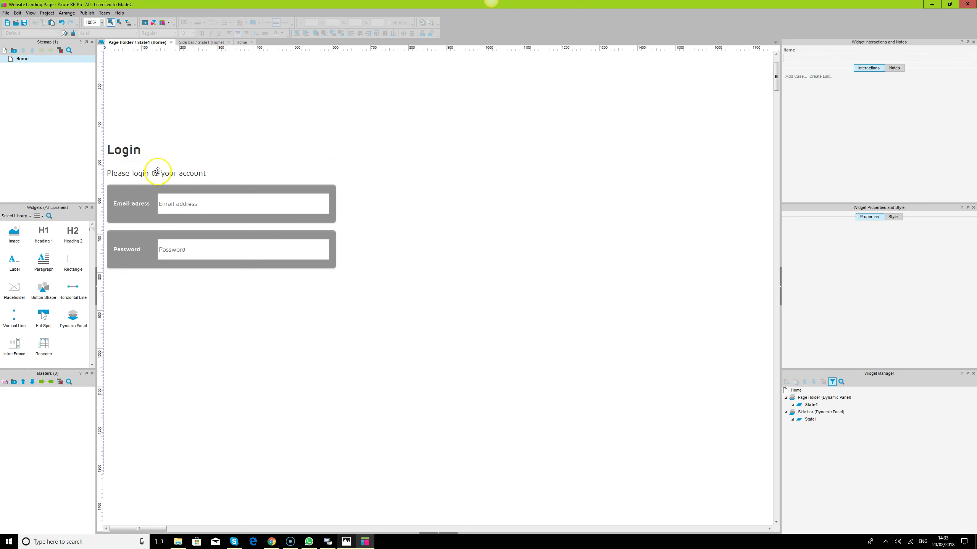
Distribute the Login heading, the divider and the "Please login to your account" text evenly in the vertical direction.
{"action": "left_click", "coordinate": [131, 149]}
{"action": "left_click", "coordinate": [518, 225]}
{"action": "left_click", "coordinate": [129, 149]}
{"action": "left_click", "coordinate": [138, 160], "text": "ctrl"}
{"action": "left_click", "coordinate": [158, 175], "text": "ctrl"}
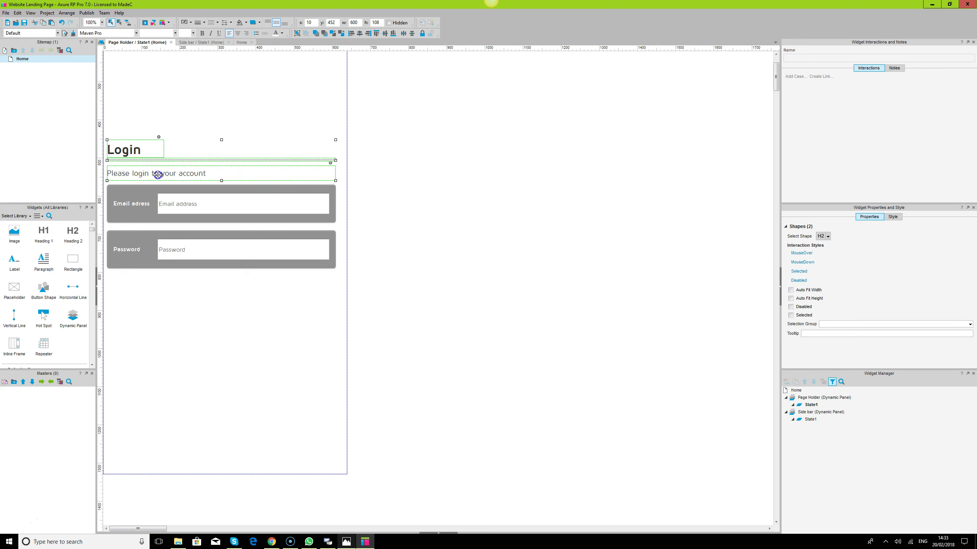
{"action": "left_click", "coordinate": [412, 34]}
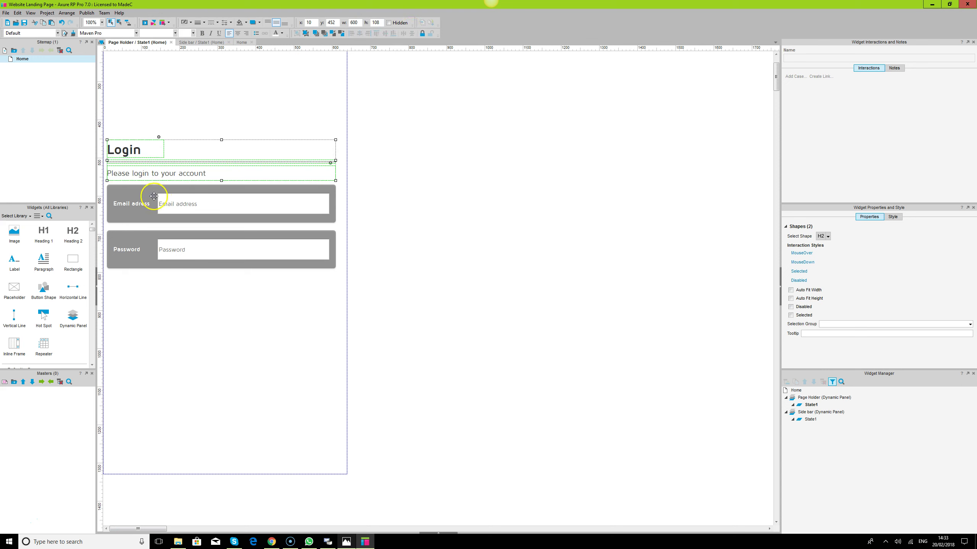
Distribute the heading elements and the email and password rows evenly in the vertical direction, and group them.
{"action": "left_click", "coordinate": [146, 194]}
{"action": "left_click", "coordinate": [150, 241], "text": "ctrl"}
{"action": "left_click", "coordinate": [132, 155], "text": "ctrl"}
{"action": "left_click", "coordinate": [413, 34]}
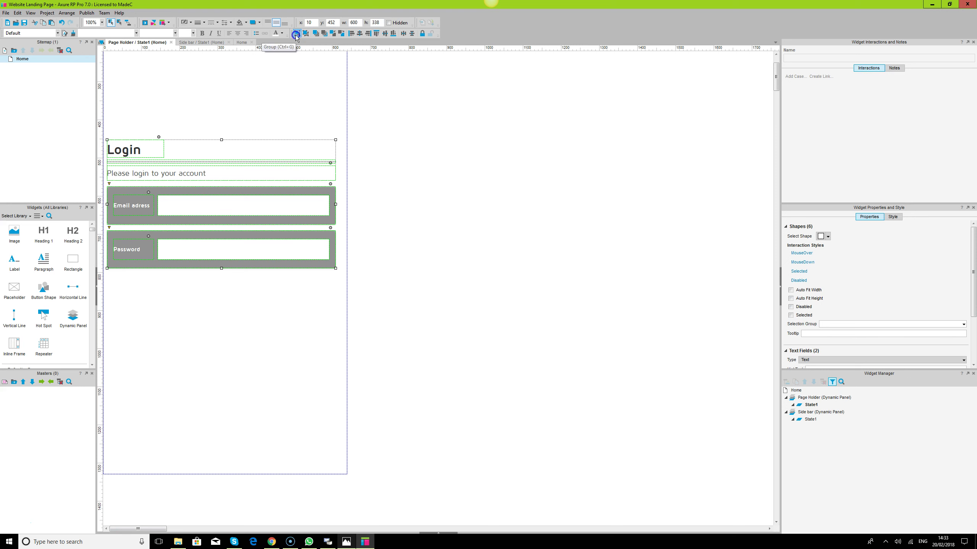
Centre the grouped login form vertically and horizontally on the page holder's background rectangle.
{"action": "left_click", "coordinate": [246, 131]}
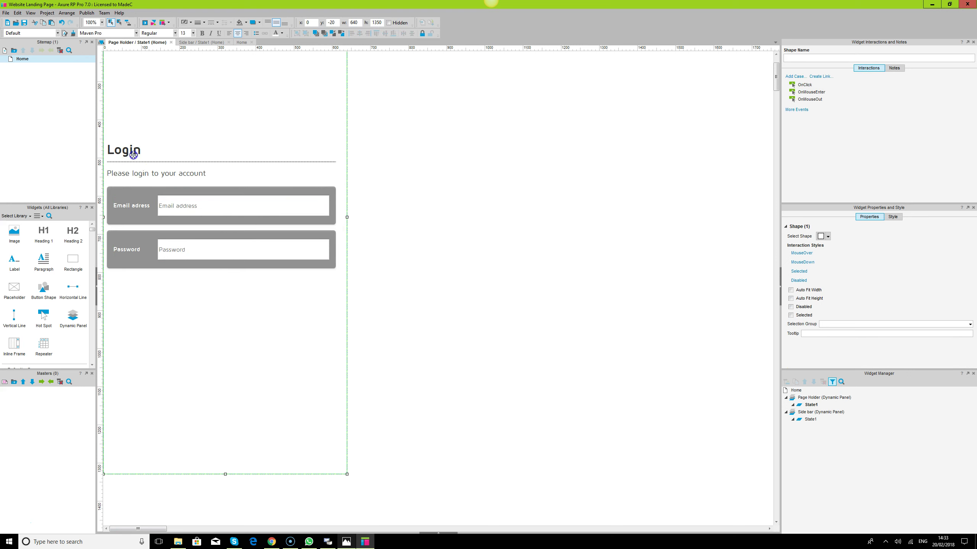
{"action": "key", "text": "ctrl+a"}
{"action": "left_click", "coordinate": [386, 35]}
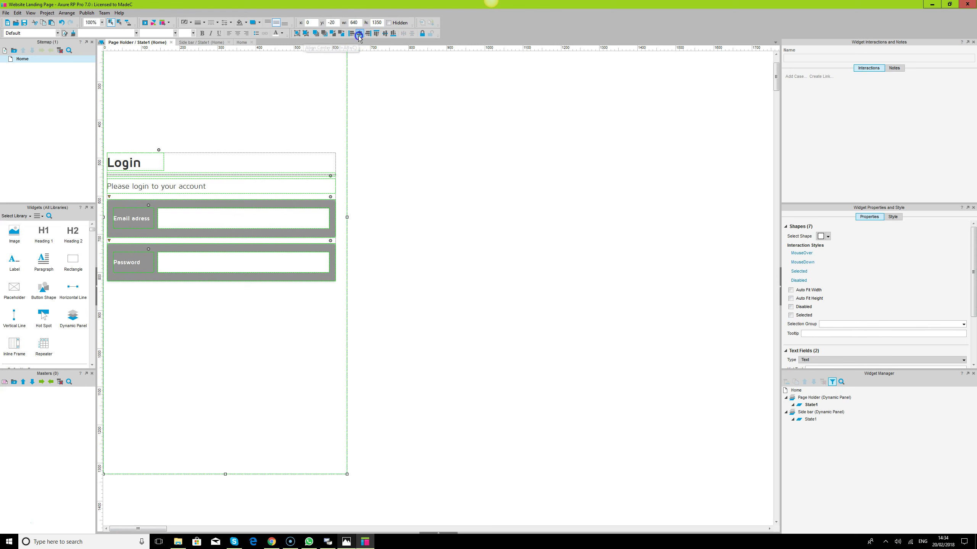
{"action": "left_click", "coordinate": [358, 35]}
{"action": "left_click", "coordinate": [534, 180]}
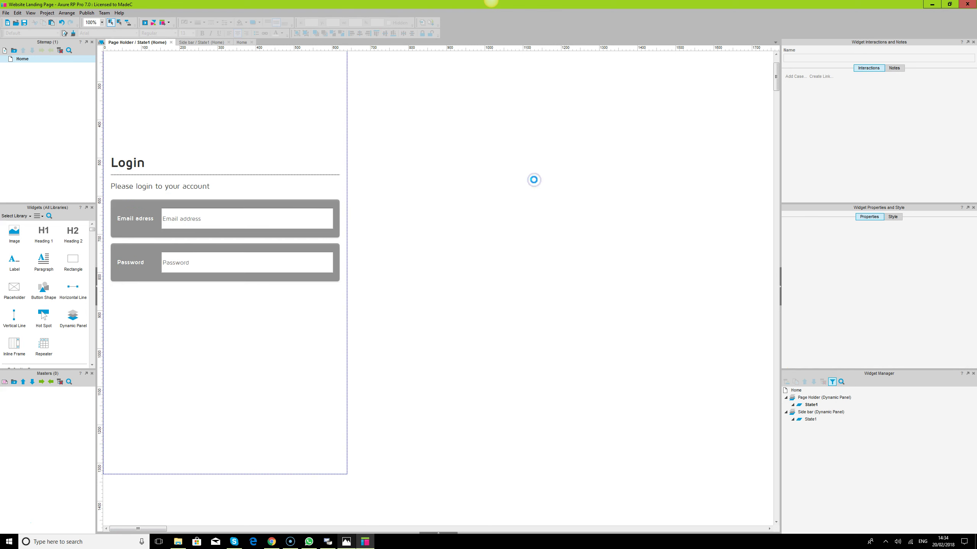
Switch to Chrome, reload the prototype preview to check the login form, and return to Axure.
{"action": "left_click", "coordinate": [272, 542]}
{"action": "left_click", "coordinate": [31, 19]}
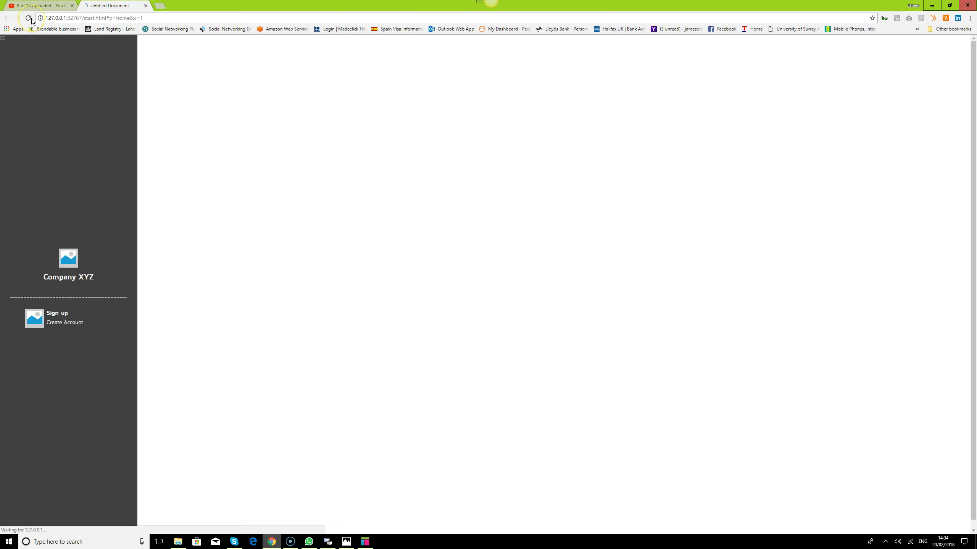
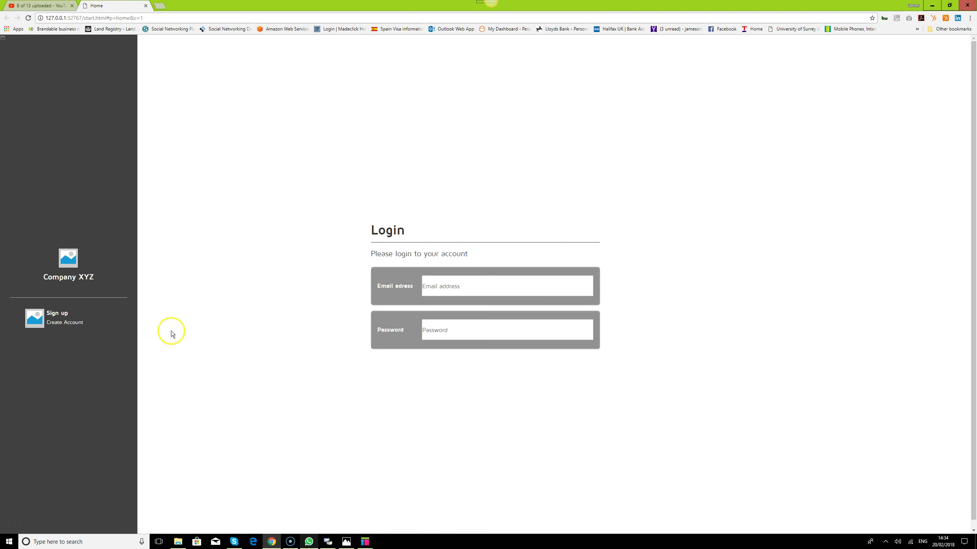
{"action": "left_click", "coordinate": [365, 542]}
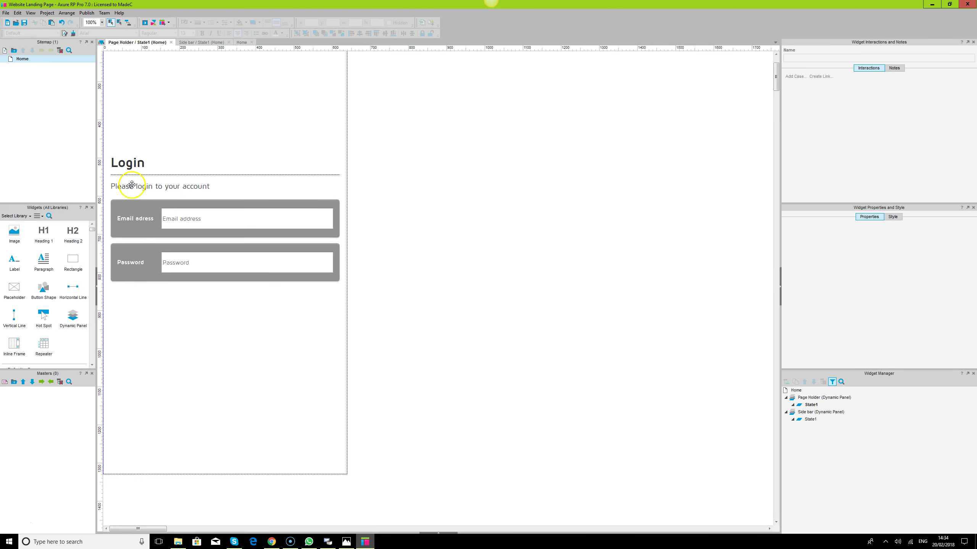
On the Home page, widen the Side bar panel to 450 and move the Page Holder panel to start at its right edge.
{"action": "double_click", "coordinate": [18, 61]}
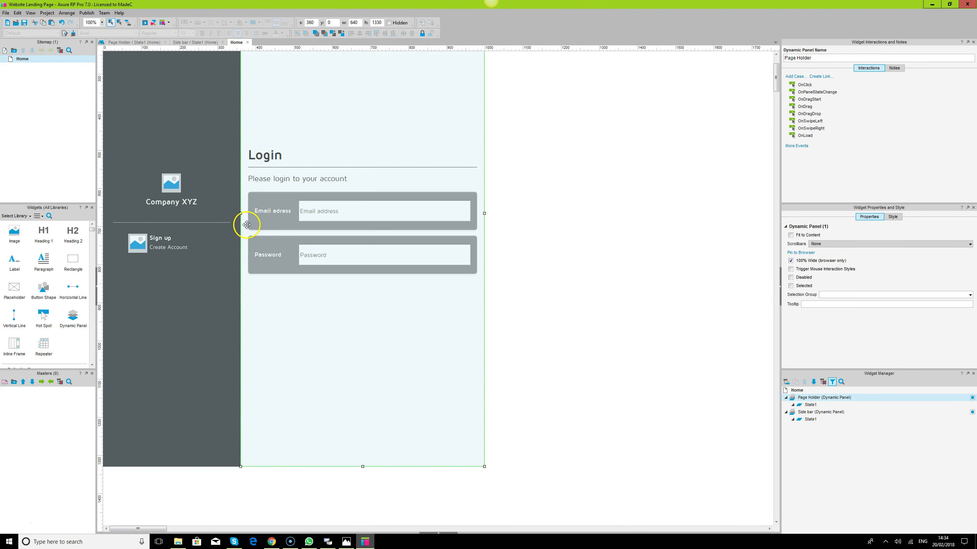
{"action": "left_click", "coordinate": [202, 206]}
{"action": "left_click_drag", "start_coordinate": [241, 214], "coordinate": [339, 196]}
{"action": "left_click", "coordinate": [303, 197]}
{"action": "left_click", "coordinate": [594, 199]}
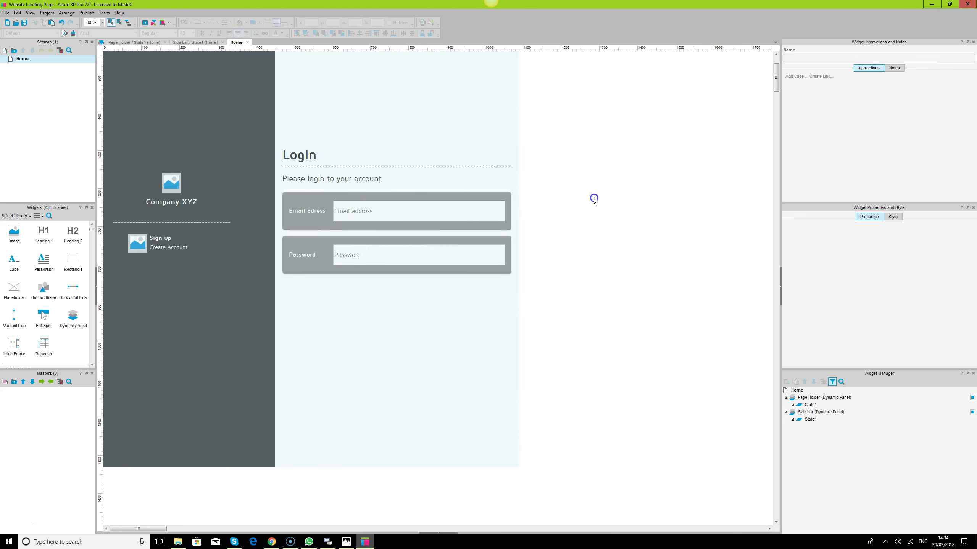
Open State1 of the Side bar panel and widen its dark background rectangle to 450.
{"action": "left_click", "coordinate": [211, 215]}
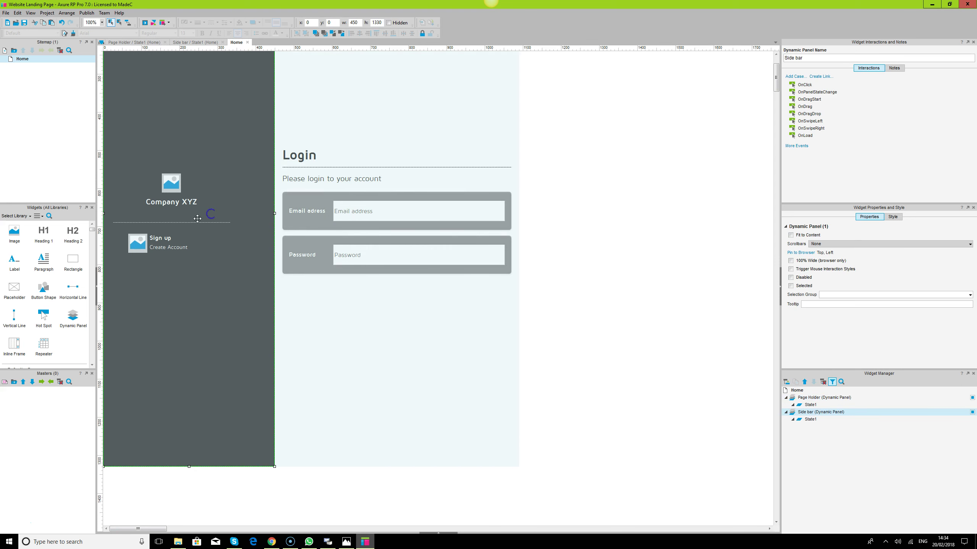
{"action": "double_click", "coordinate": [810, 419]}
{"action": "left_click", "coordinate": [165, 201]}
{"action": "left_click", "coordinate": [248, 195]}
{"action": "left_click", "coordinate": [170, 189]}
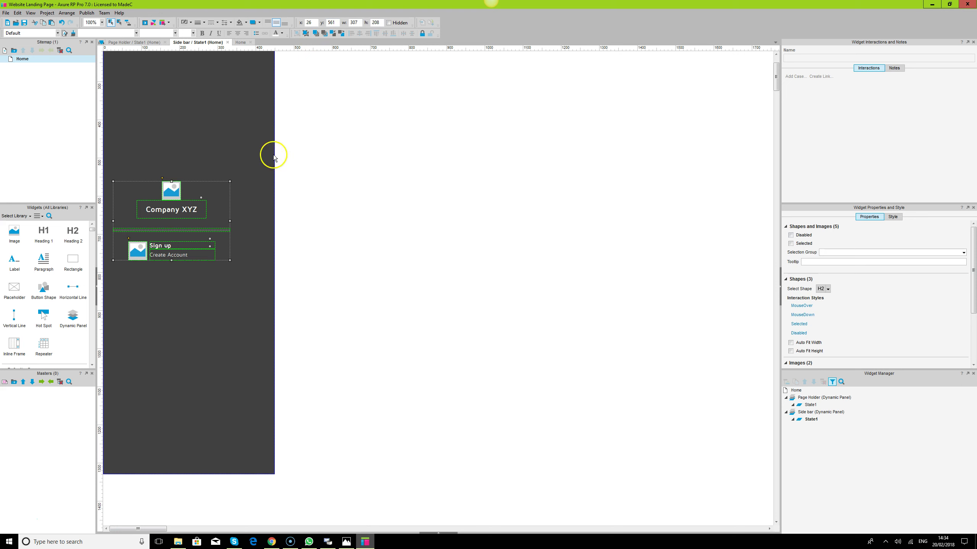
{"action": "left_click", "coordinate": [192, 170]}
{"action": "left_click_drag", "start_coordinate": [240, 221], "coordinate": [274, 223]}
Centre the grouped logo, company name and sign-up content horizontally on the side bar's background rectangle.
{"action": "left_click", "coordinate": [164, 192]}
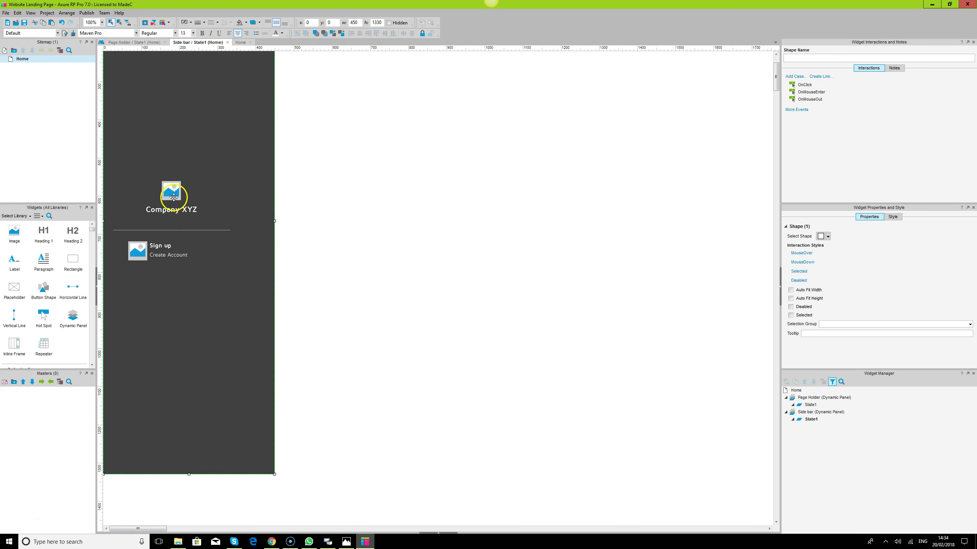
{"action": "left_click", "coordinate": [360, 34]}
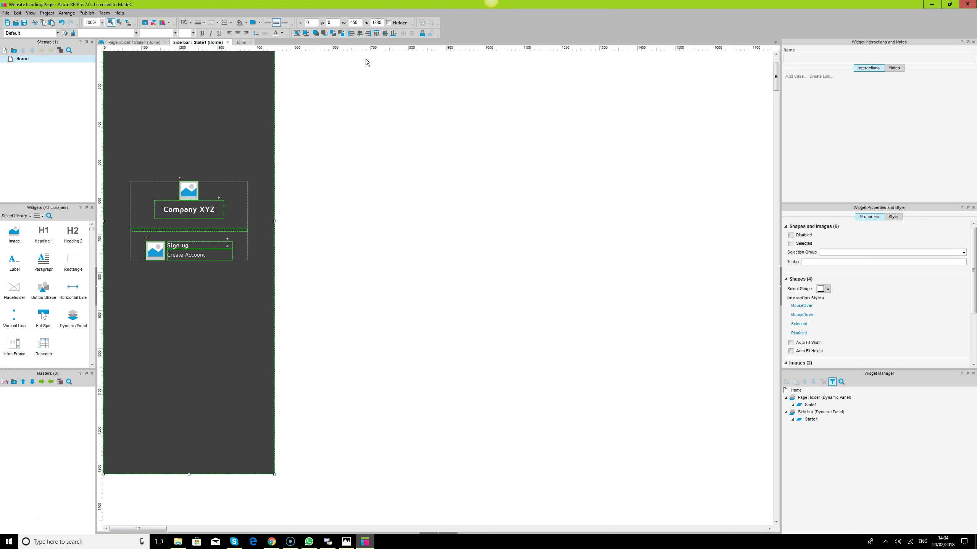
{"action": "left_click", "coordinate": [131, 216]}
{"action": "left_click", "coordinate": [184, 211]}
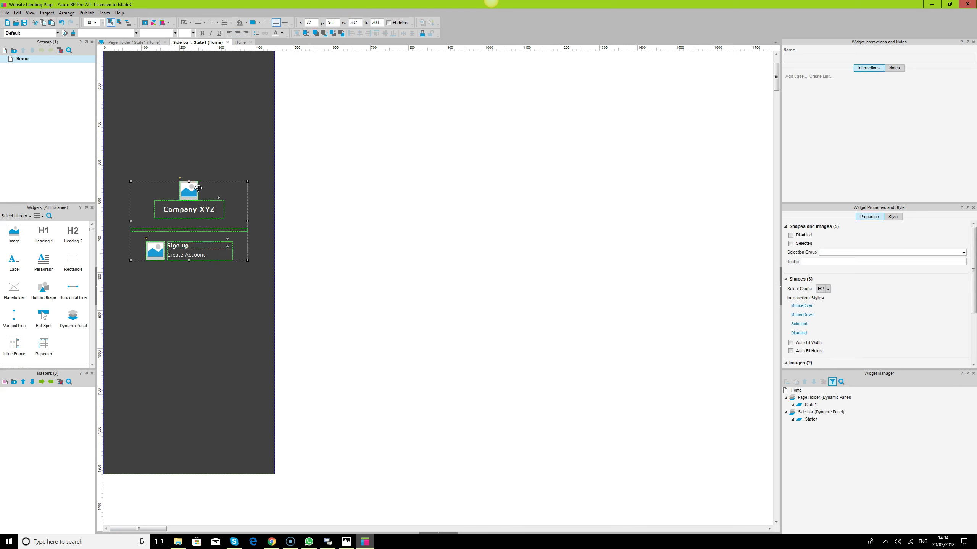
In the side bar, lengthen the horizontal divider line on both sides to a width of 400, starting at x 20.
{"action": "left_click", "coordinate": [236, 212]}
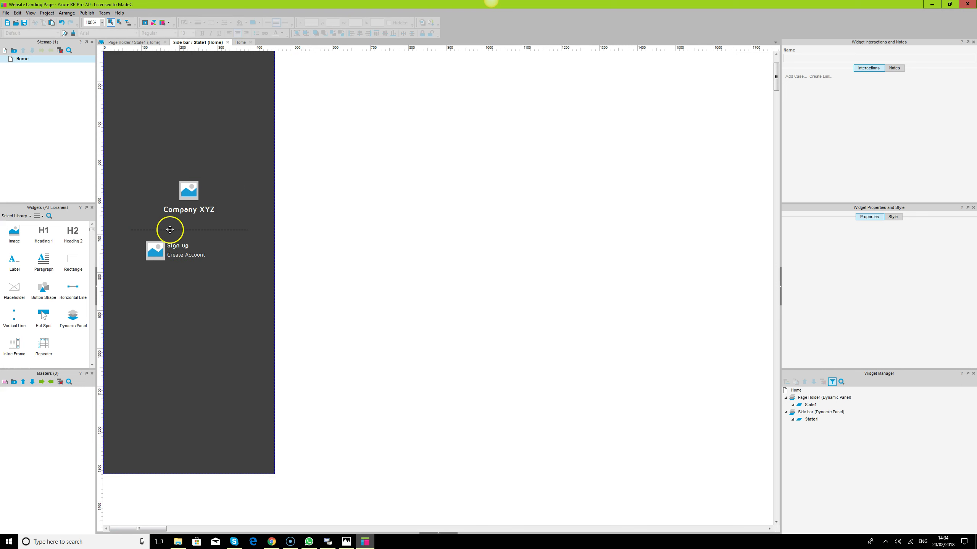
{"action": "left_click", "coordinate": [169, 229]}
{"action": "left_click_drag", "start_coordinate": [129, 230], "coordinate": [130, 231]}
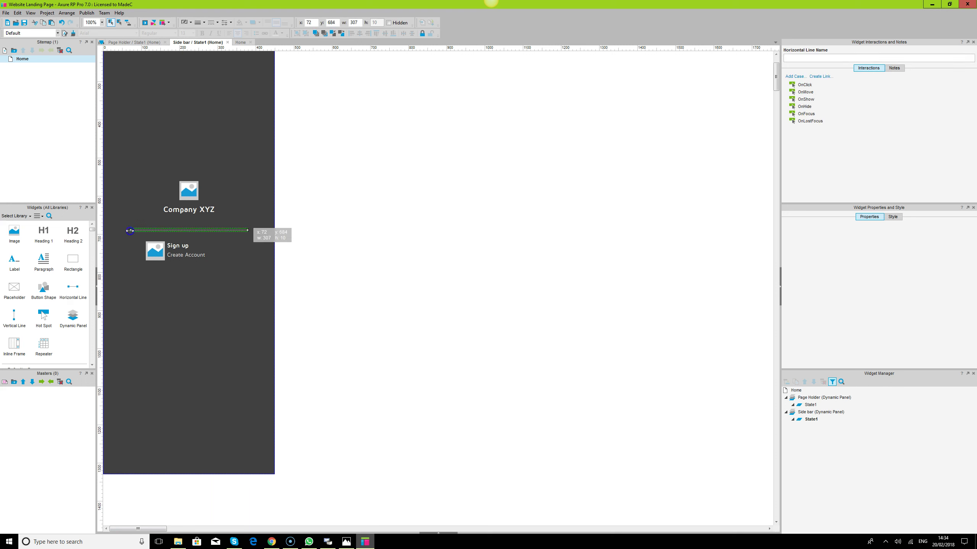
{"action": "left_click_drag", "start_coordinate": [247, 230], "coordinate": [265, 230]}
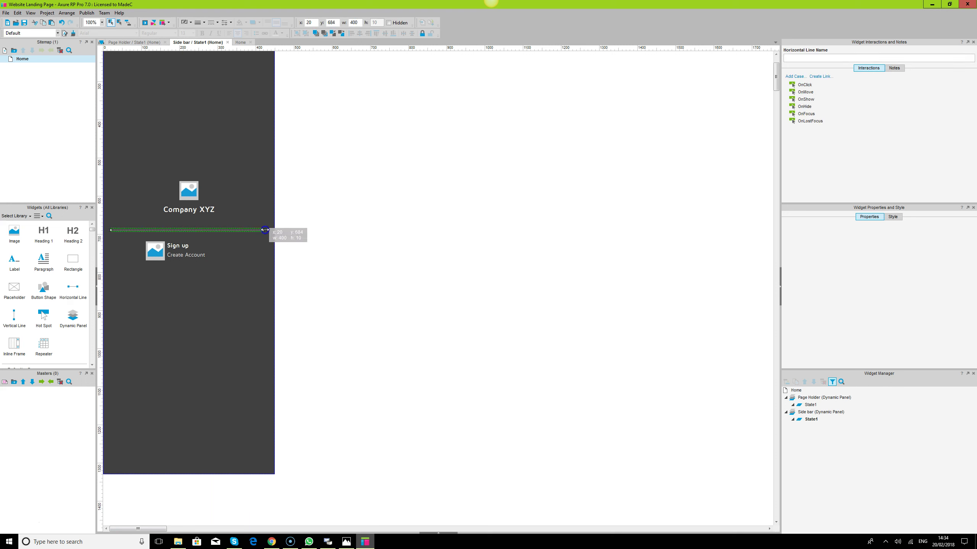
Move the logo and Company XYZ block closer to the divider line, and select the sign-up block.
{"action": "left_click", "coordinate": [182, 248]}
{"action": "left_click", "coordinate": [183, 190]}
{"action": "mouse_move", "coordinate": [189, 192]}
{"action": "left_mouse_down"}
{"action": "mouse_move", "coordinate": [186, 223]}
{"action": "mouse_move", "coordinate": [191, 211]}
{"action": "mouse_move", "coordinate": [180, 205]}
{"action": "left_mouse_up"}
{"action": "left_click", "coordinate": [185, 216]}
{"action": "left_click", "coordinate": [346, 227]}
{"action": "left_click", "coordinate": [165, 248]}
{"action": "left_click", "coordinate": [173, 246]}
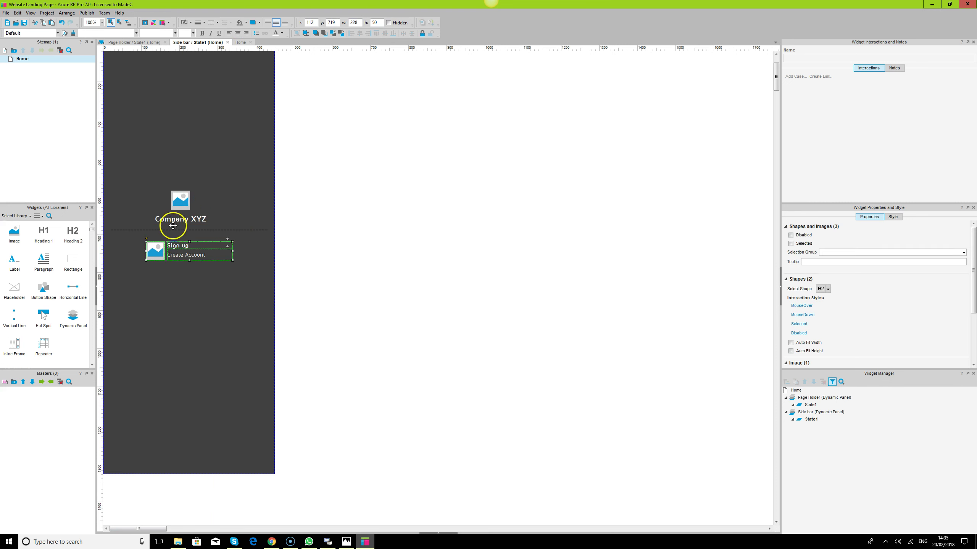
Align the logo block, divider line and sign-up block on a common horizontal centre and group them.
{"action": "left_click", "coordinate": [177, 227], "text": "ctrl"}
{"action": "left_click", "coordinate": [177, 230], "text": "ctrl"}
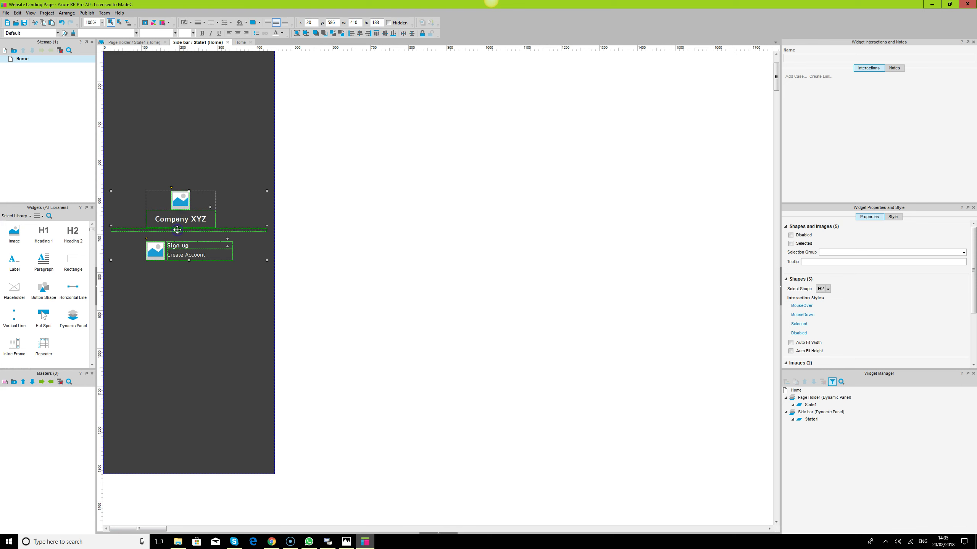
{"action": "left_click", "coordinate": [360, 34]}
{"action": "left_click", "coordinate": [297, 35]}
Centre the grouped side bar content horizontally and vertically on the dark background rectangle.
{"action": "left_click", "coordinate": [229, 139]}
{"action": "left_click", "coordinate": [174, 201]}
{"action": "left_click", "coordinate": [202, 175], "text": "ctrl"}
{"action": "left_click", "coordinate": [360, 34]}
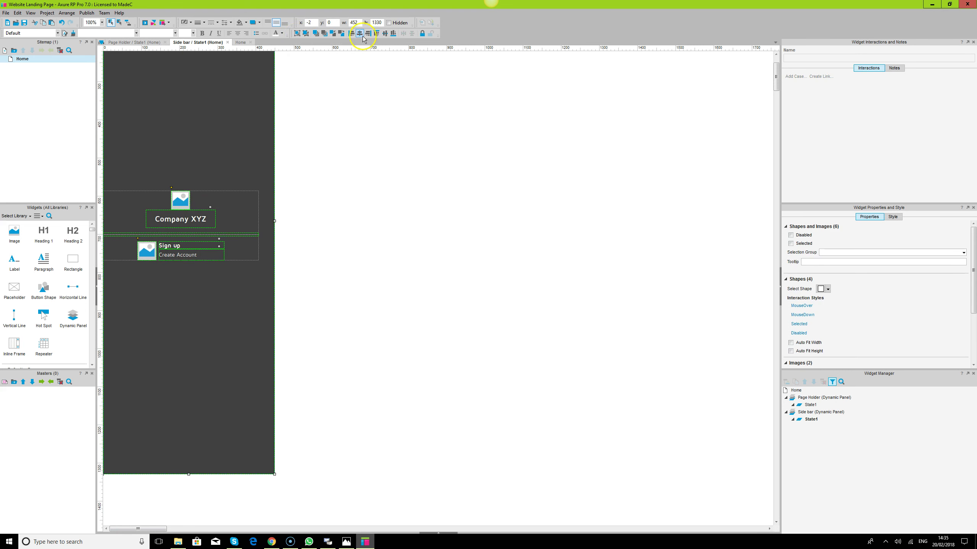
{"action": "left_click", "coordinate": [385, 34]}
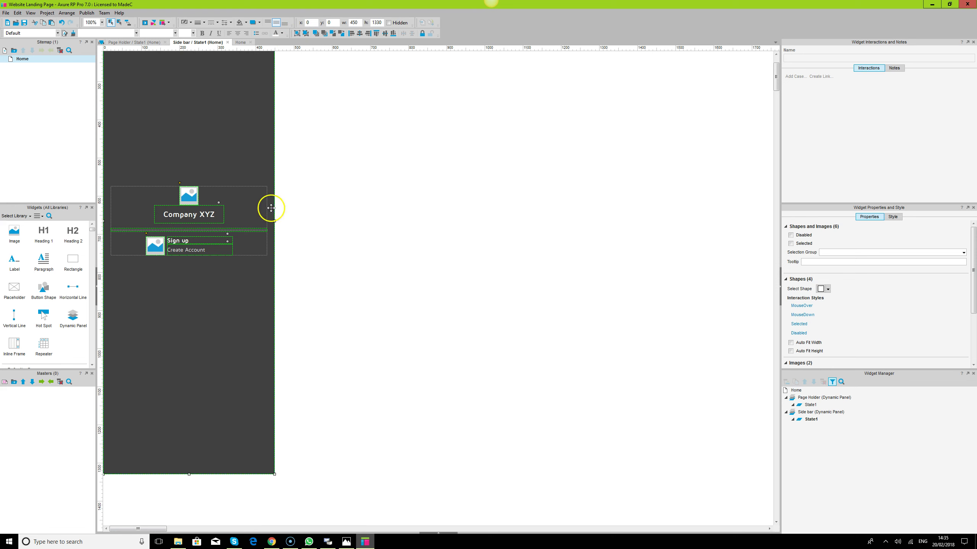
Switch to Chrome, reload the prototype preview to check the side bar layout, and return to Axure.
{"action": "scroll", "coordinate": [255, 170], "scroll_direction": "up", "scroll_amount": 3}
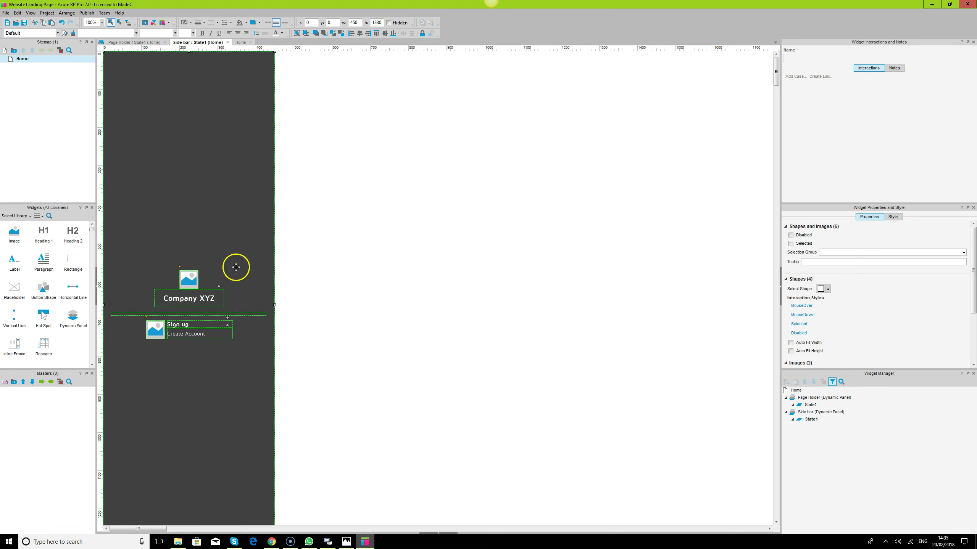
{"action": "left_click", "coordinate": [273, 543]}
{"action": "left_click", "coordinate": [29, 17]}
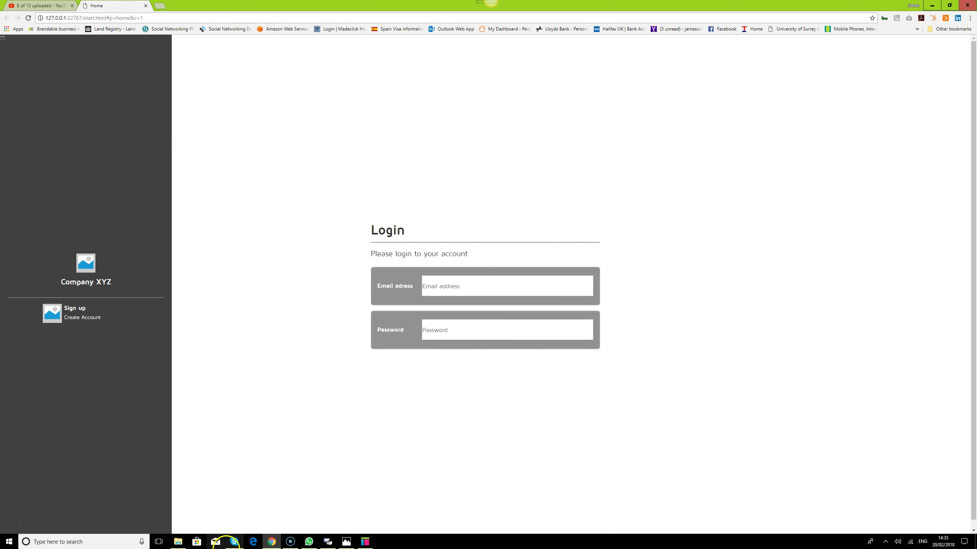
{"action": "left_click", "coordinate": [271, 543]}
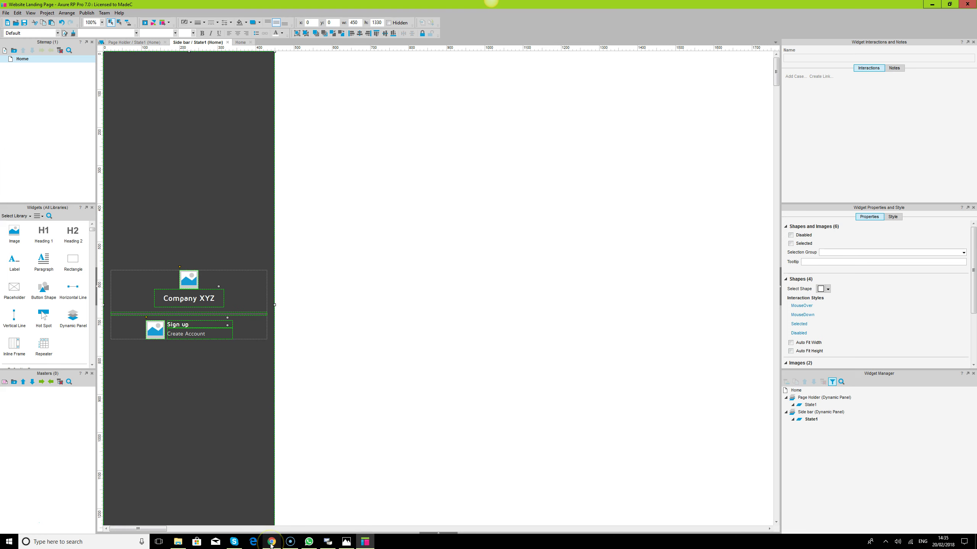
Open State1 of the Page Holder panel, select its background rectangle, and expand the panel state style settings.
{"action": "double_click", "coordinate": [23, 58]}
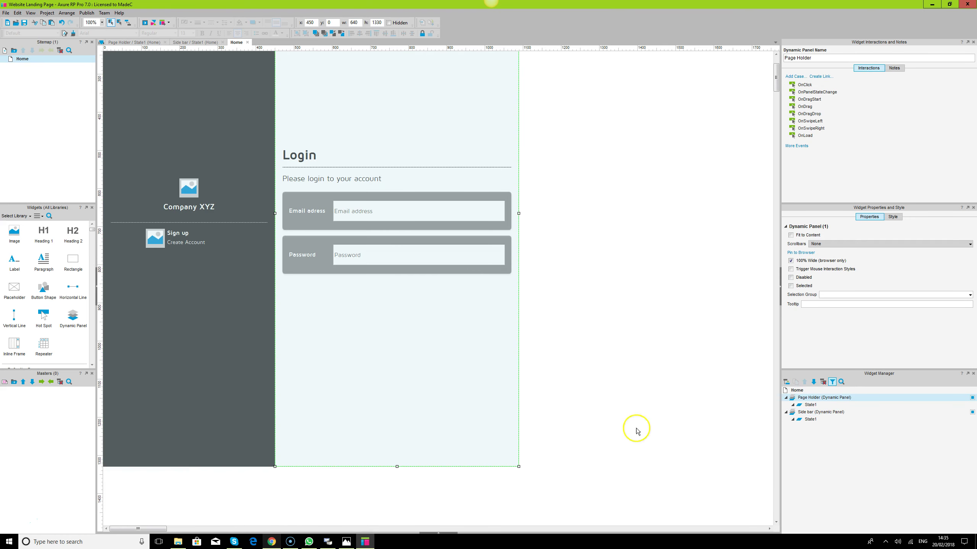
{"action": "double_click", "coordinate": [811, 405]}
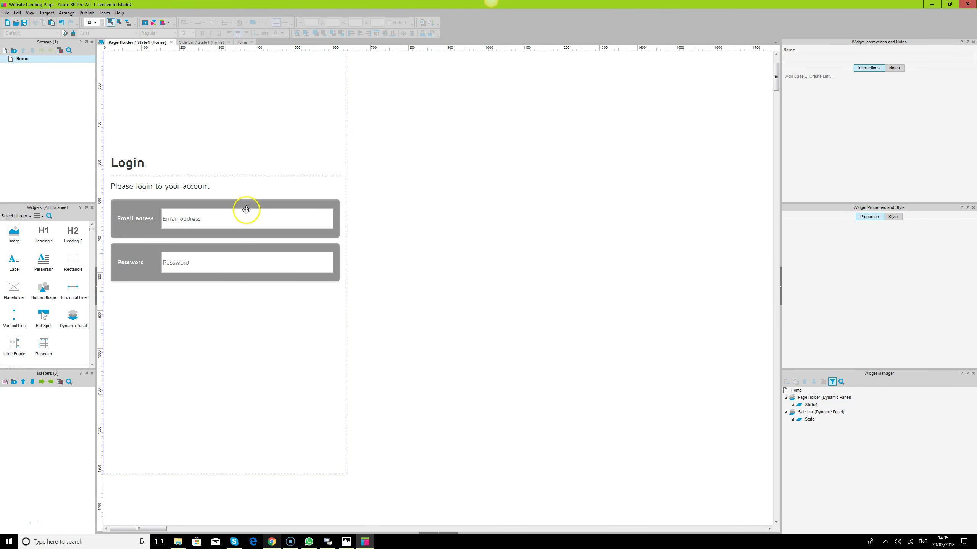
{"action": "left_click", "coordinate": [304, 143]}
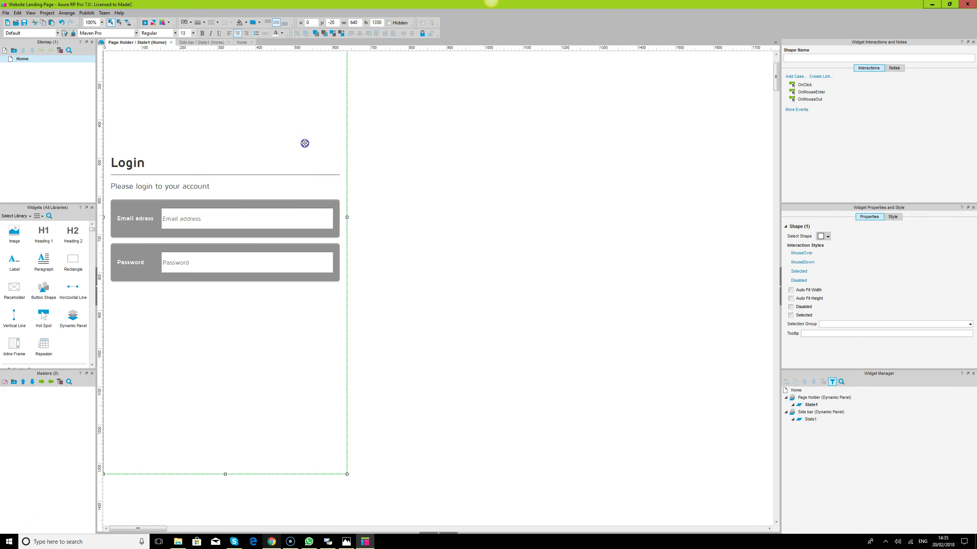
{"action": "left_click", "coordinate": [438, 533]}
Set the Page Holder state's back colour to a dark grey from the recently used colours.
{"action": "left_click", "coordinate": [145, 445]}
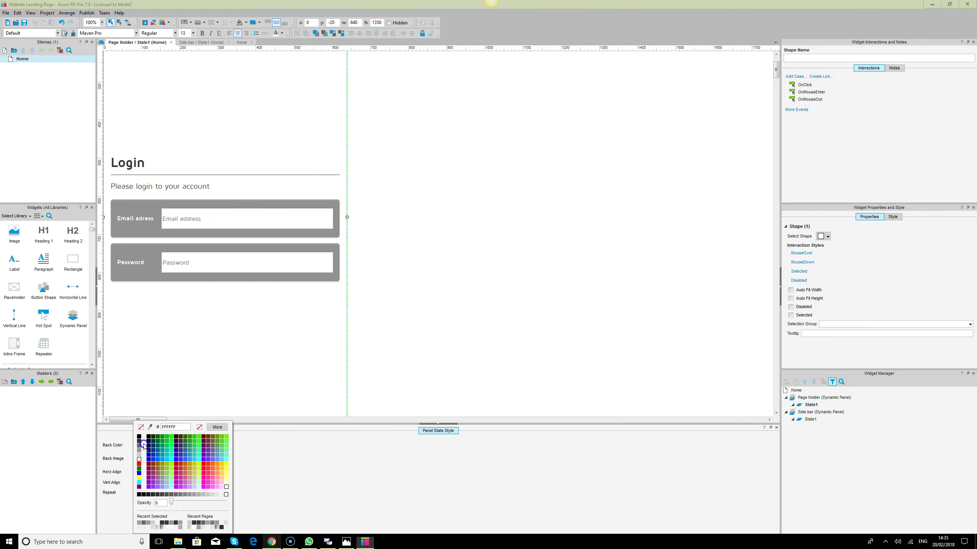
{"action": "left_click", "coordinate": [149, 456]}
{"action": "left_click", "coordinate": [162, 527]}
{"action": "left_click", "coordinate": [172, 525]}
{"action": "left_click", "coordinate": [180, 524]}
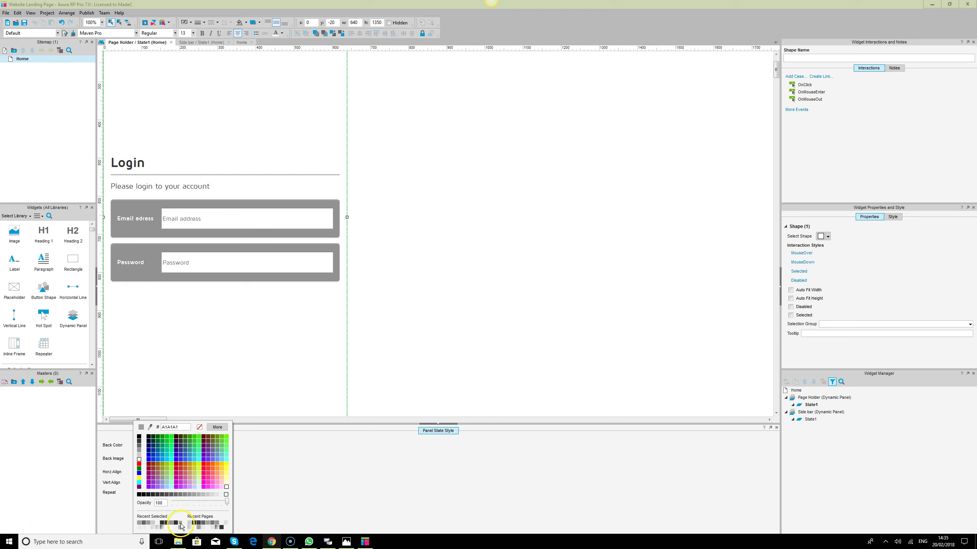
{"action": "left_click", "coordinate": [217, 530]}
{"action": "left_click", "coordinate": [217, 530]}
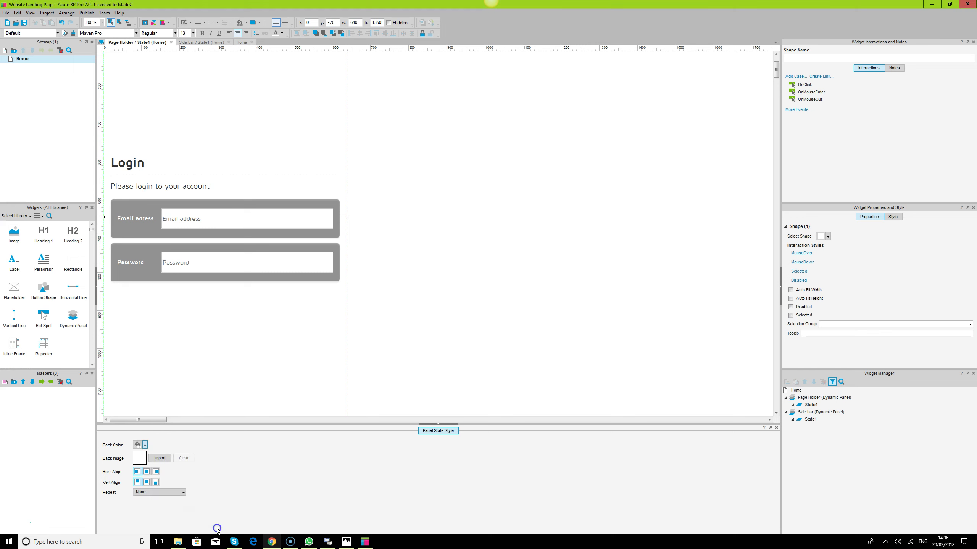
{"action": "left_click", "coordinate": [160, 458]}
Fill the background rectangle behind the login form with a recently used dark colour.
{"action": "left_click", "coordinate": [246, 23]}
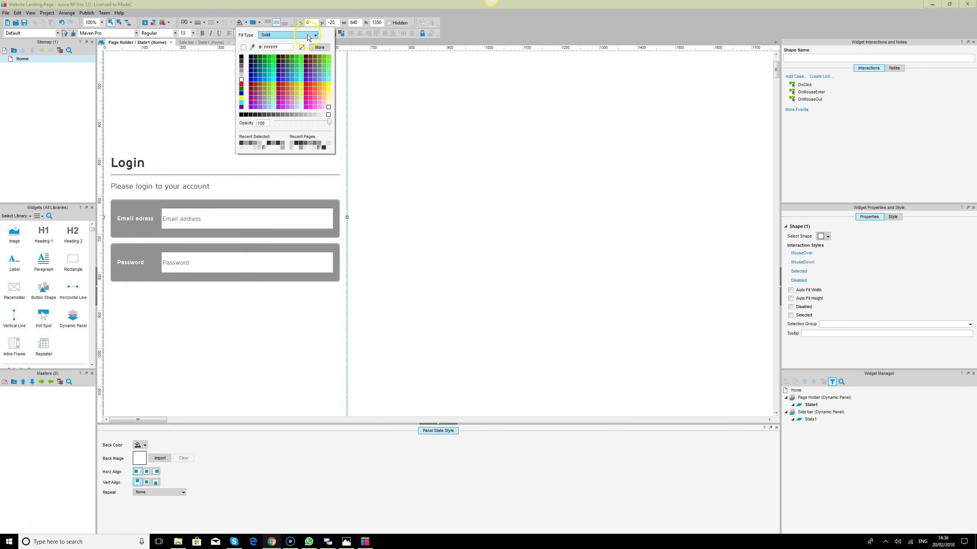
{"action": "left_click", "coordinate": [308, 36]}
{"action": "left_click", "coordinate": [247, 143]}
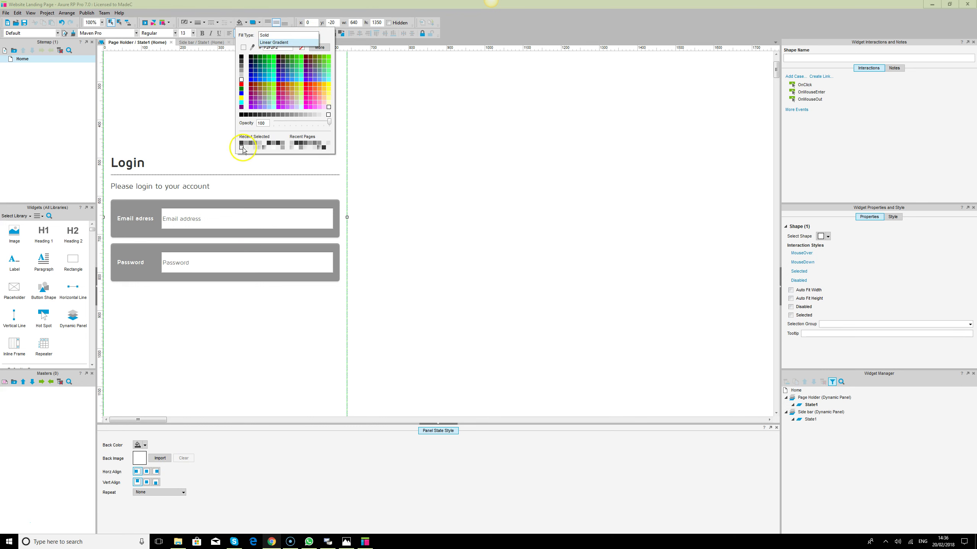
{"action": "left_click", "coordinate": [246, 143]}
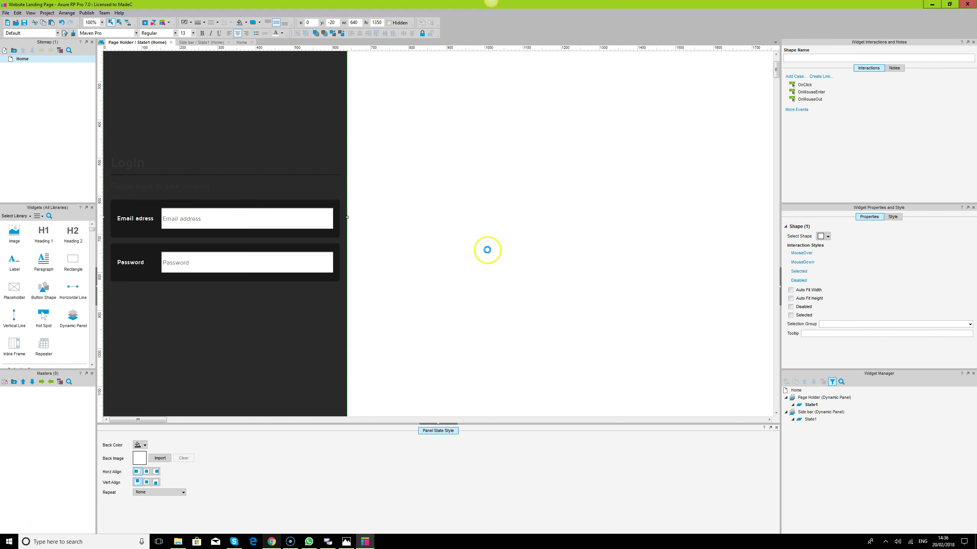
Centre the Page Holder state's back image horizontally and vertically, and set its repeat option to Stretch to Cover.
{"action": "left_click", "coordinate": [271, 542]}
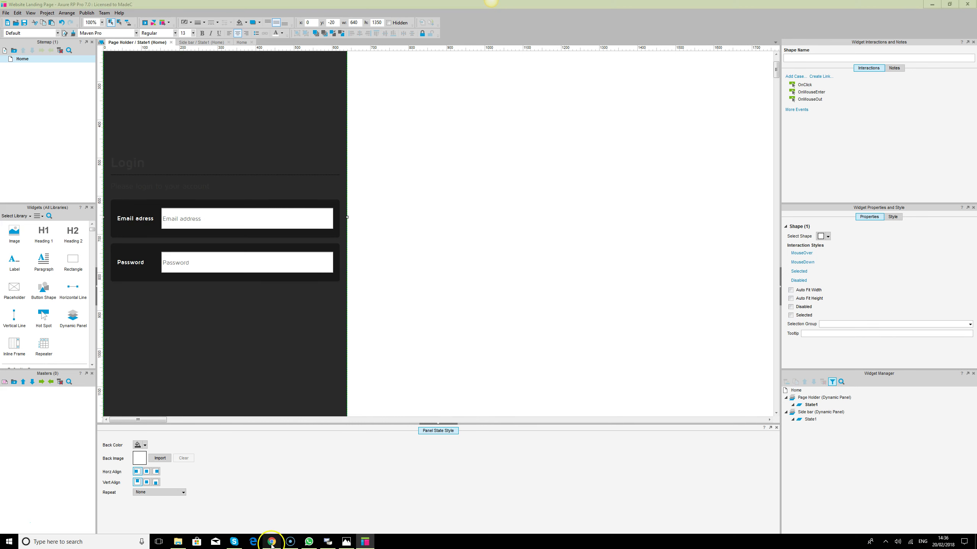
{"action": "left_click", "coordinate": [272, 541]}
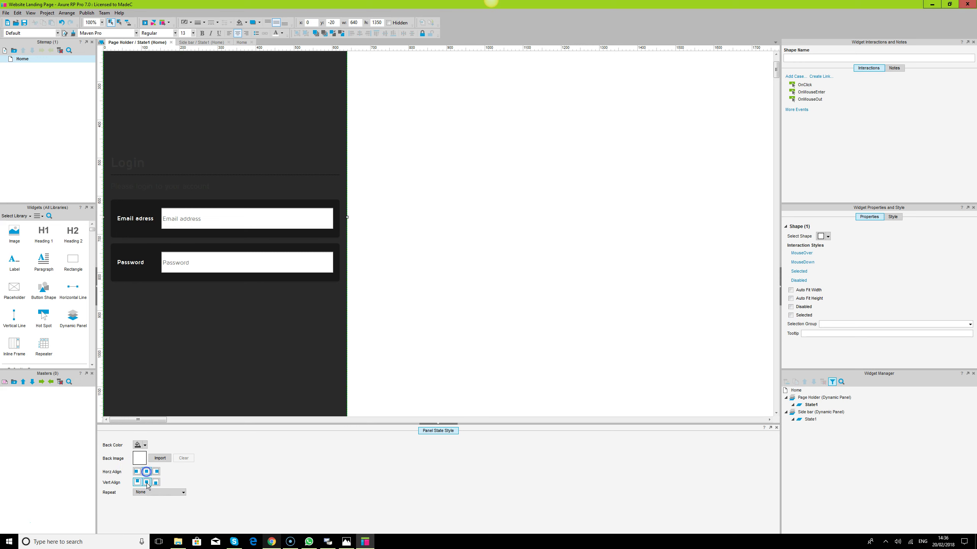
{"action": "left_click", "coordinate": [157, 493]}
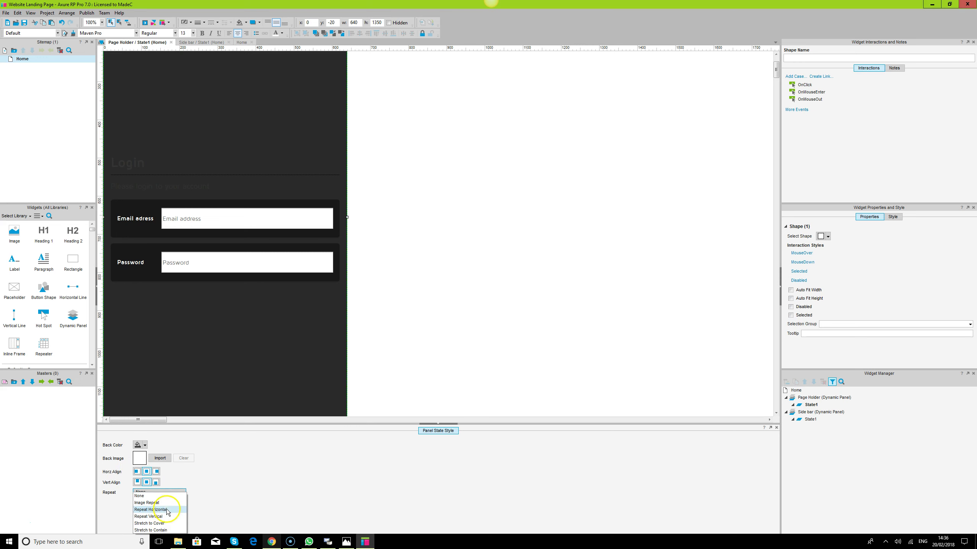
{"action": "left_click", "coordinate": [166, 523]}
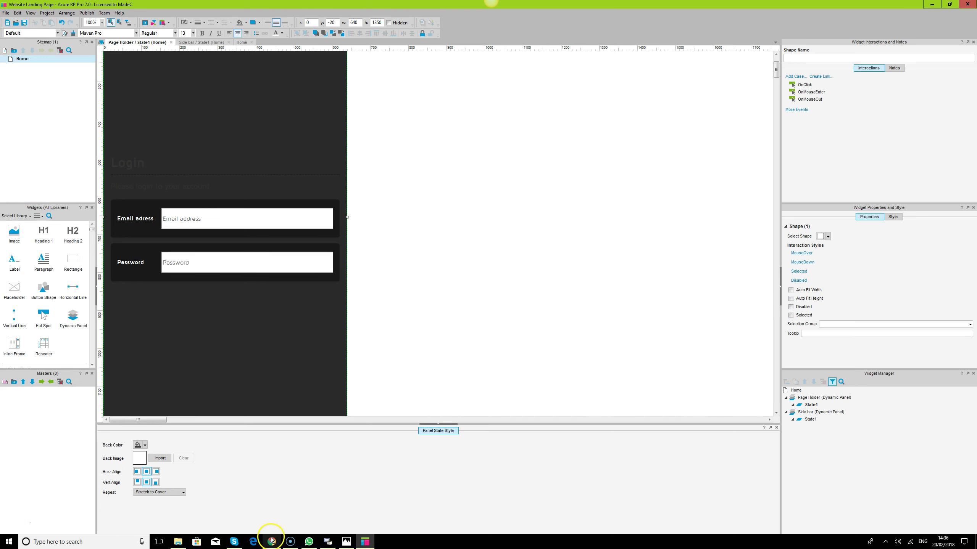
Switch to Chrome, reload the preview to check the dark page background, and return to Axure.
{"action": "left_click", "coordinate": [272, 542]}
{"action": "left_click", "coordinate": [30, 21]}
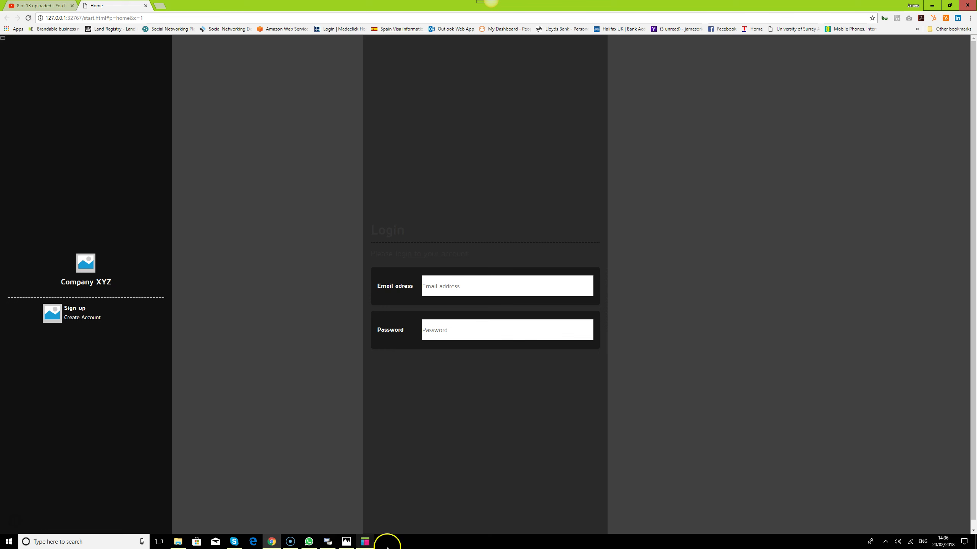
{"action": "left_click", "coordinate": [364, 541]}
{"action": "left_click", "coordinate": [364, 542]}
Remove the fill from the background rectangle behind the login form.
{"action": "left_click", "coordinate": [279, 130]}
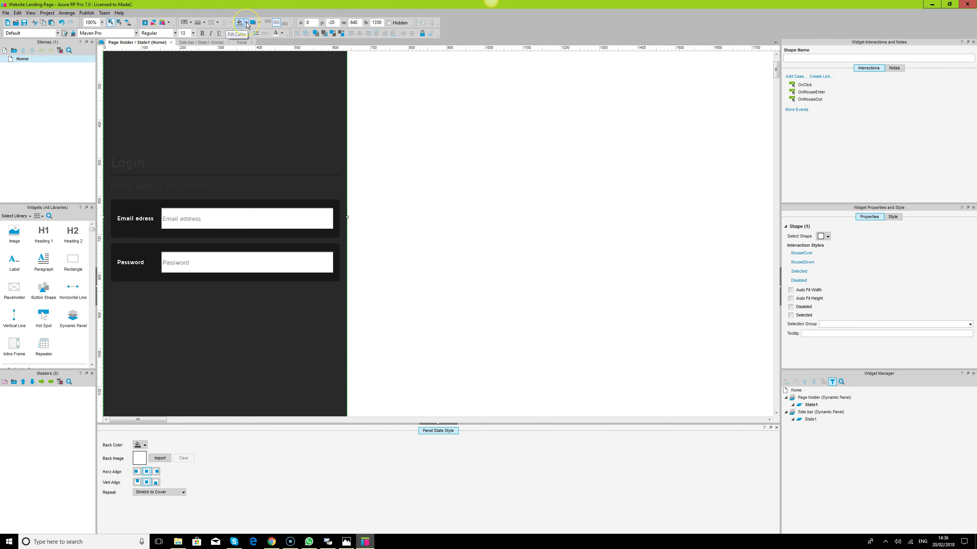
{"action": "left_click", "coordinate": [246, 24]}
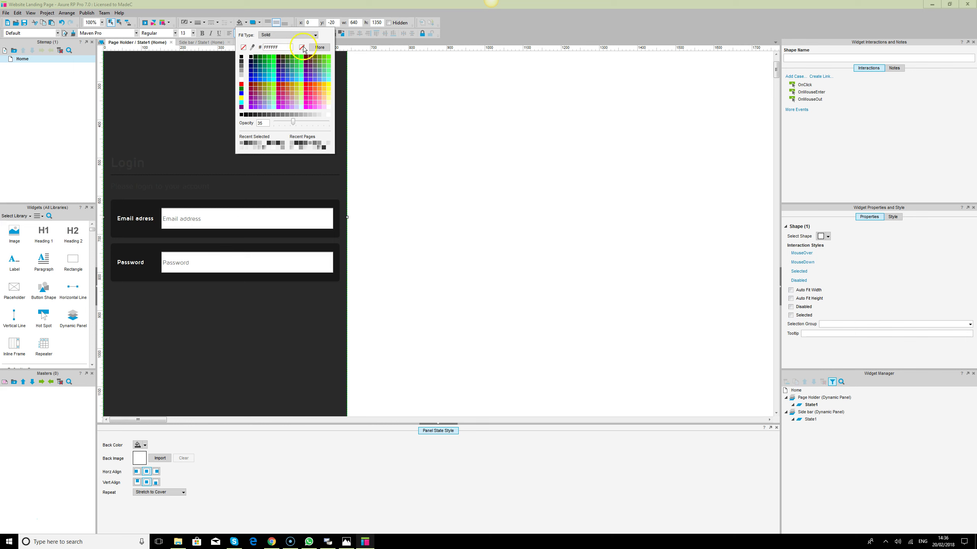
{"action": "left_click", "coordinate": [303, 53]}
{"action": "left_click", "coordinate": [486, 237]}
Reload the preview in Chrome to check the page without the rectangle's fill, and return to Axure.
{"action": "key", "text": "F5"}
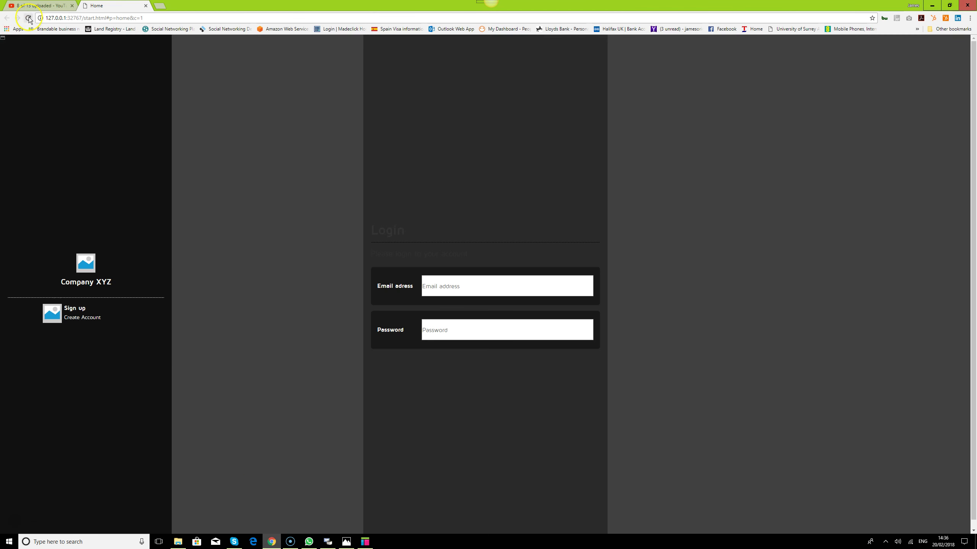
{"action": "left_click", "coordinate": [29, 18]}
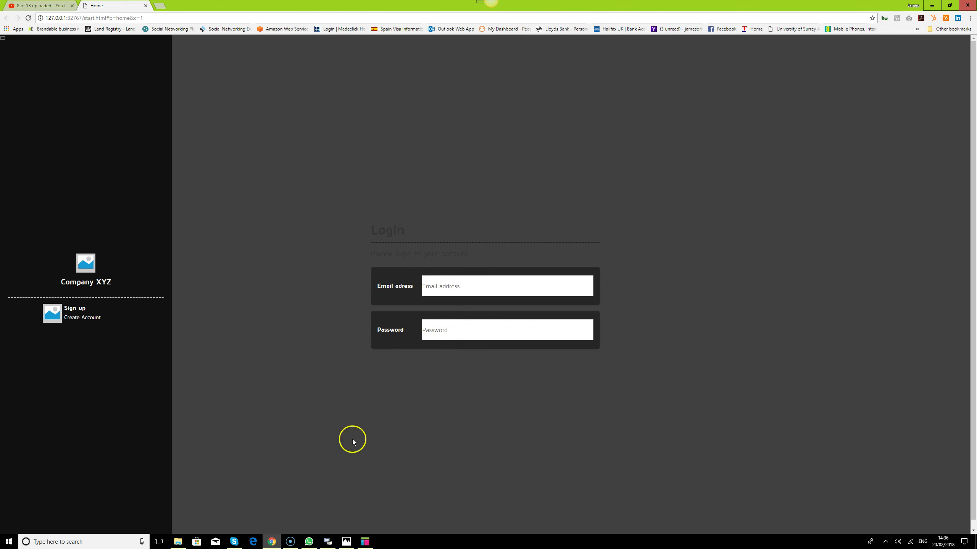
{"action": "left_click", "coordinate": [365, 542]}
Change the Login heading and the "Please login to your account" text to white.
{"action": "left_click", "coordinate": [272, 141]}
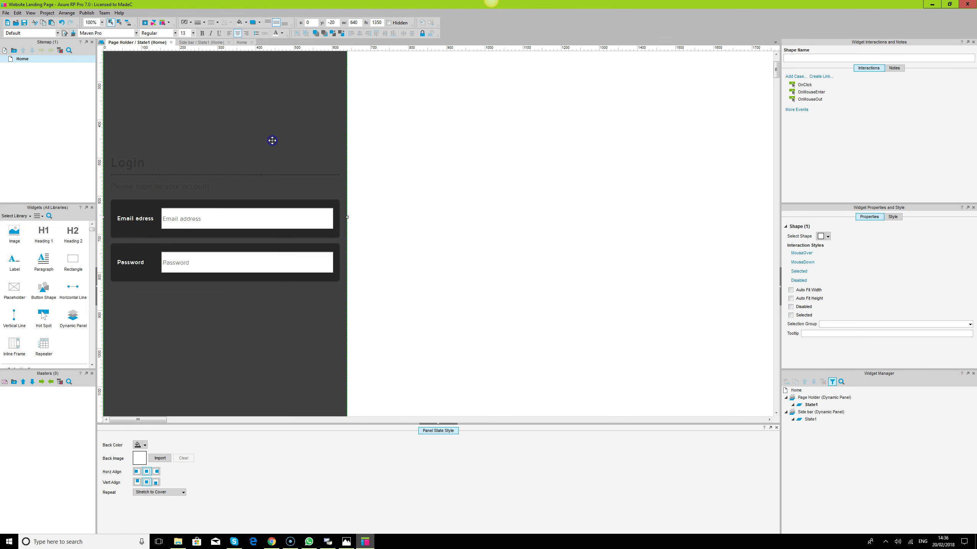
{"action": "left_click", "coordinate": [134, 166]}
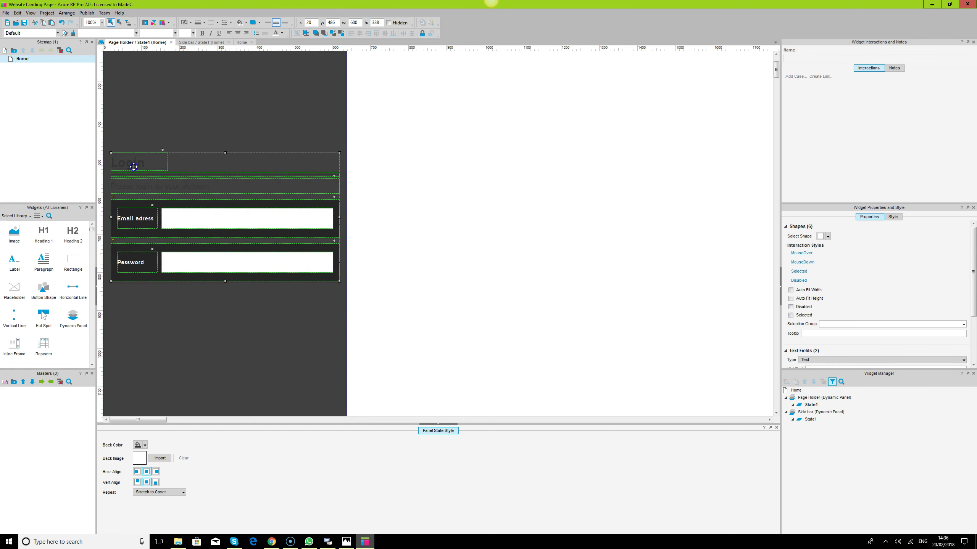
{"action": "left_click", "coordinate": [134, 166]}
{"action": "left_click", "coordinate": [150, 190], "text": "ctrl"}
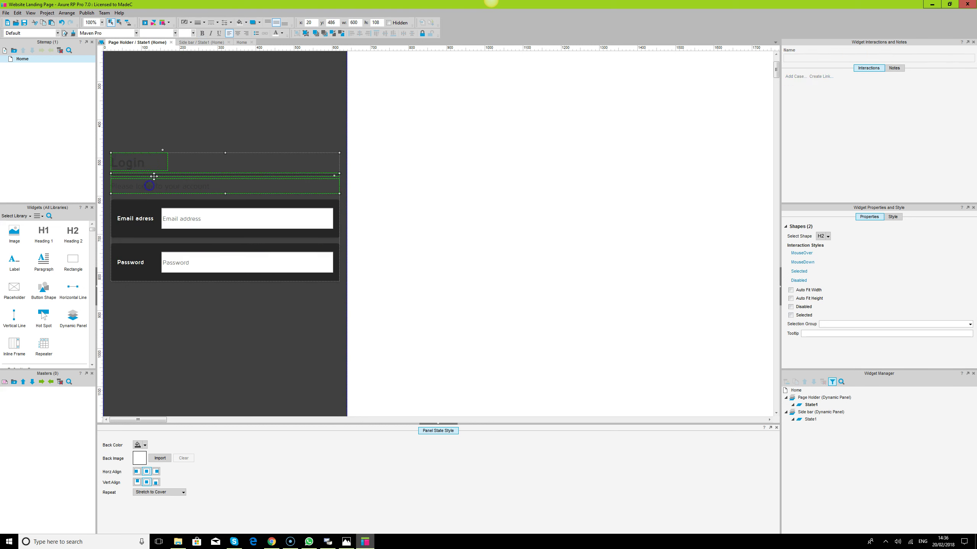
{"action": "left_click", "coordinate": [464, 157]}
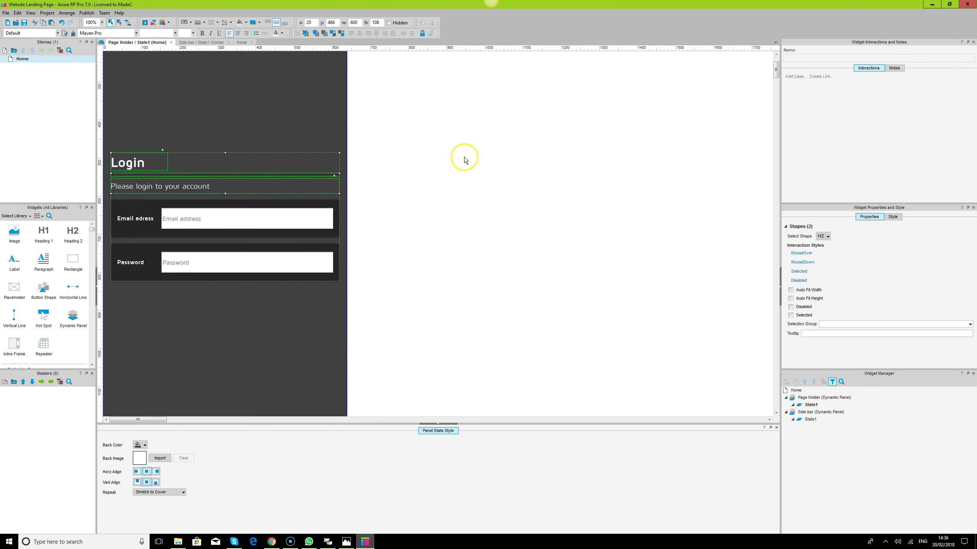
Recolour the horizontal line beneath the Login heading to a light colour.
{"action": "left_click", "coordinate": [193, 171]}
{"action": "left_click", "coordinate": [192, 175]}
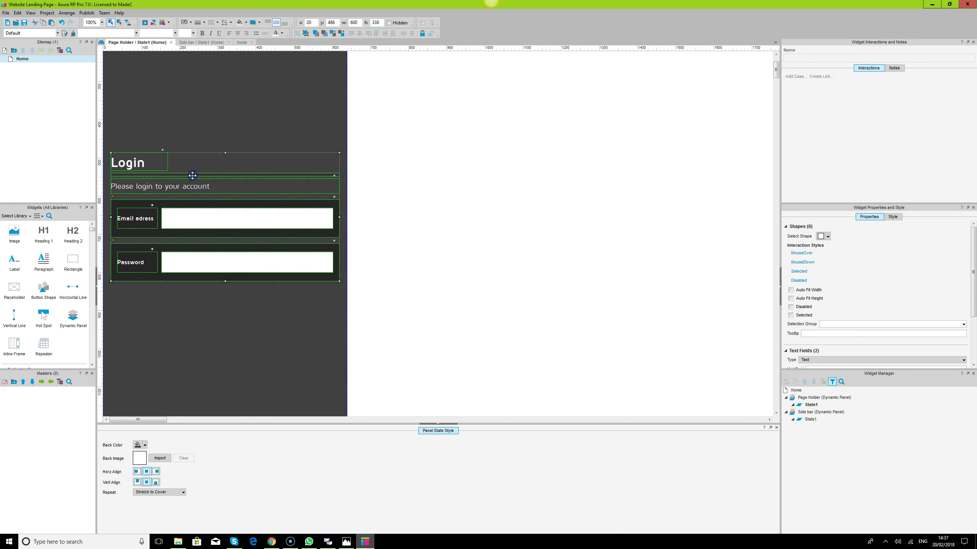
{"action": "left_click", "coordinate": [193, 175]}
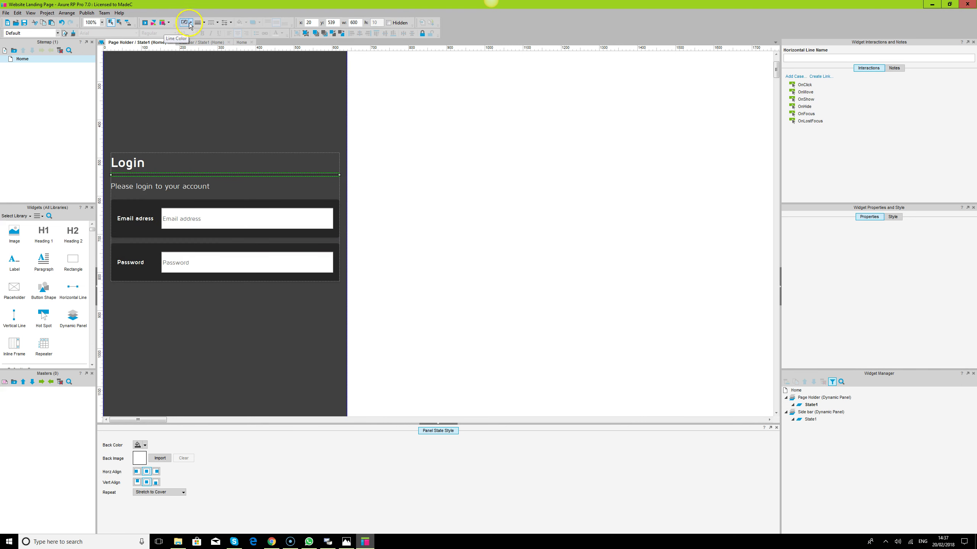
{"action": "left_click", "coordinate": [551, 171]}
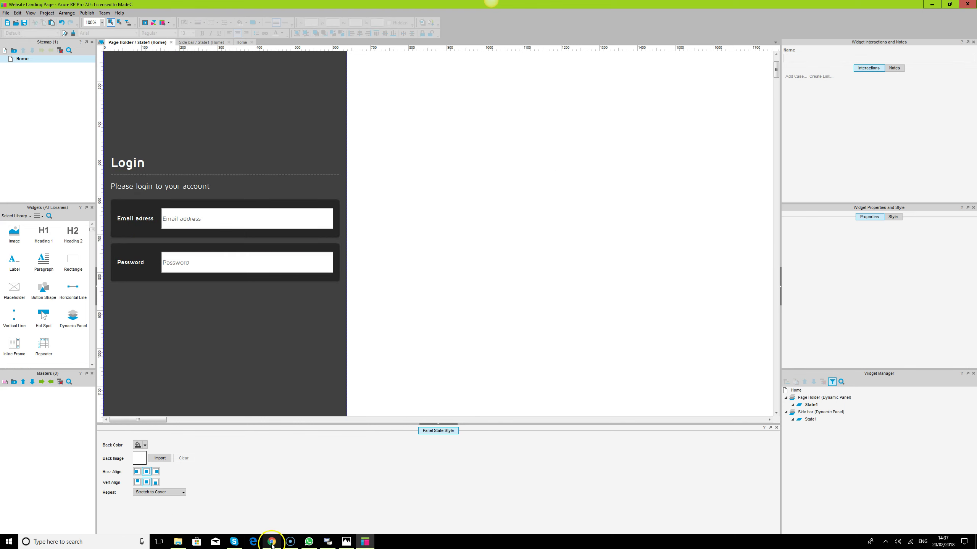
Reload the preview in Chrome to check the recoloured login text and line, and return to Axure.
{"action": "left_click", "coordinate": [272, 541]}
{"action": "left_click", "coordinate": [31, 18]}
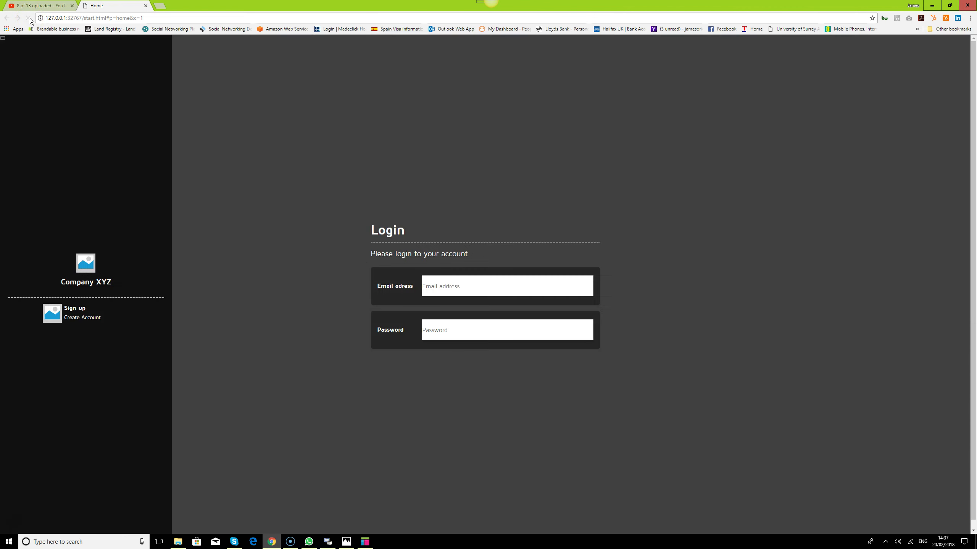
{"action": "left_click", "coordinate": [364, 541]}
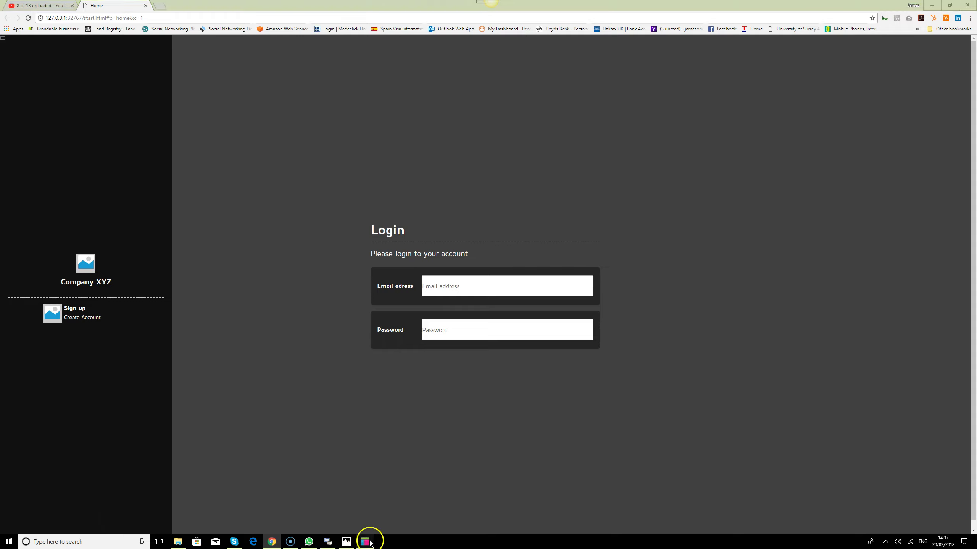
{"action": "left_click", "coordinate": [139, 164]}
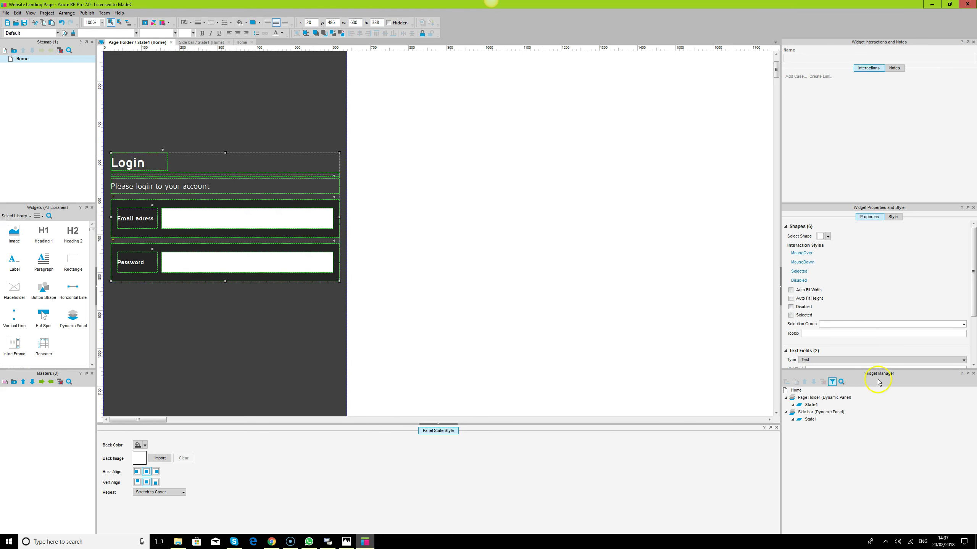
{"action": "left_click", "coordinate": [257, 120]}
{"action": "left_click", "coordinate": [299, 195]}
{"action": "scroll", "coordinate": [298, 193], "scroll_direction": "down", "scroll_amount": 2}
{"action": "scroll", "coordinate": [298, 193], "scroll_direction": "down", "scroll_amount": 1}
{"action": "left_click", "coordinate": [222, 99]}
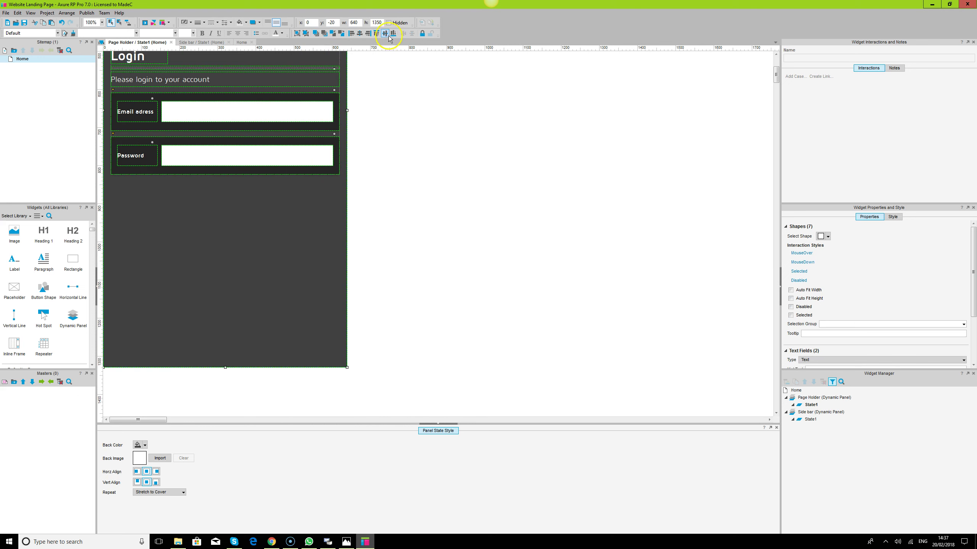
{"action": "left_click", "coordinate": [511, 238]}
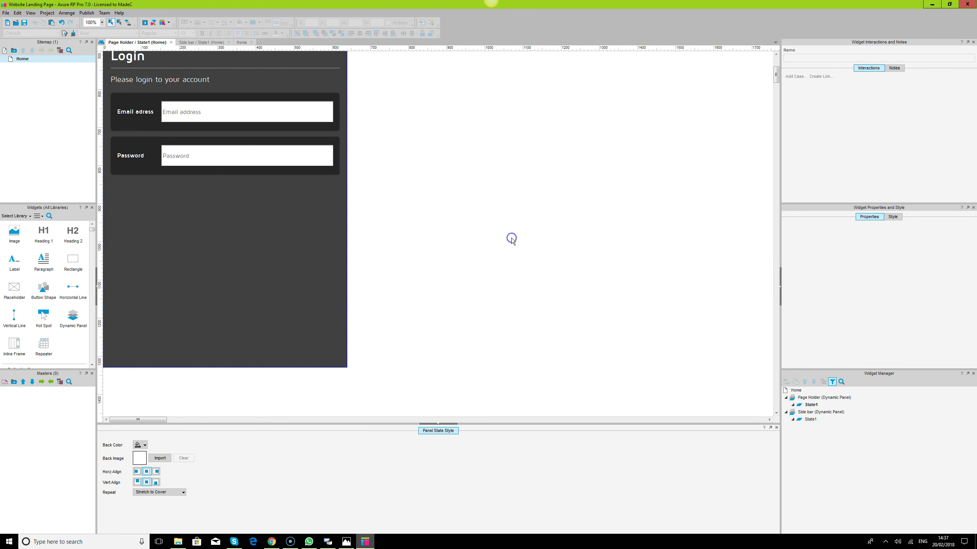
On the Home page, pin the Page Holder panel to the browser window with a horizontal pin of Center.
{"action": "double_click", "coordinate": [22, 59]}
{"action": "left_click", "coordinate": [512, 214]}
{"action": "scroll", "coordinate": [512, 214], "scroll_direction": "down", "scroll_amount": 3}
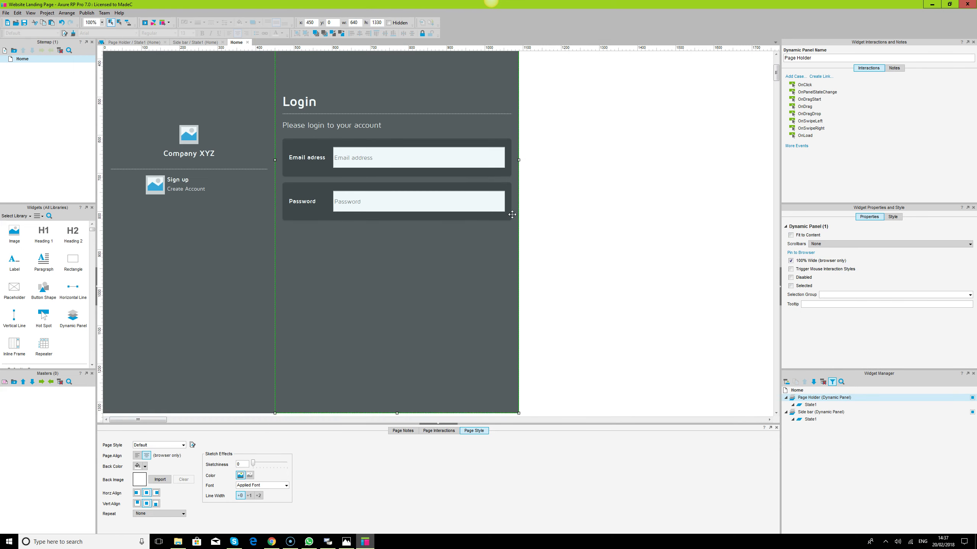
{"action": "scroll", "coordinate": [512, 214], "scroll_direction": "up", "scroll_amount": 5}
{"action": "scroll", "coordinate": [512, 214], "scroll_direction": "up", "scroll_amount": 2}
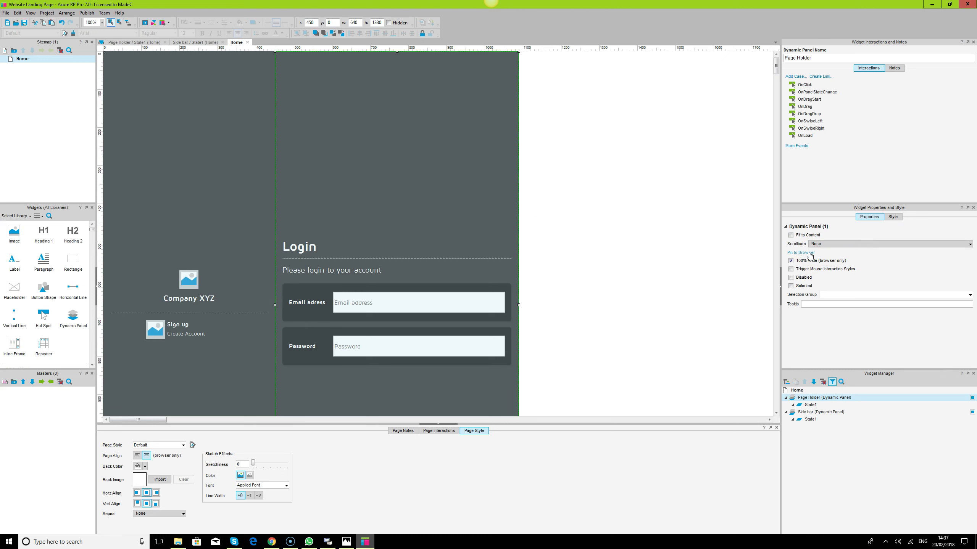
{"action": "left_click", "coordinate": [801, 252]}
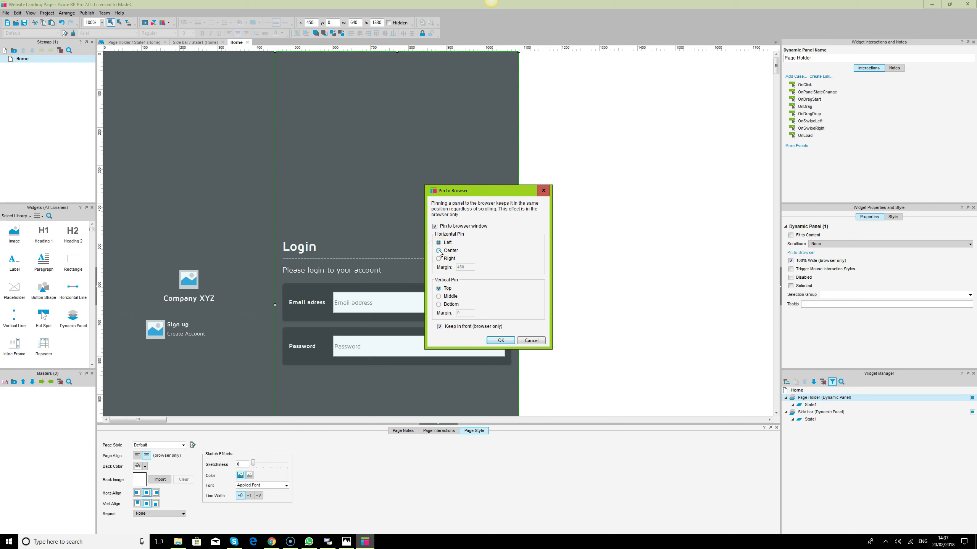
{"action": "left_click", "coordinate": [499, 343]}
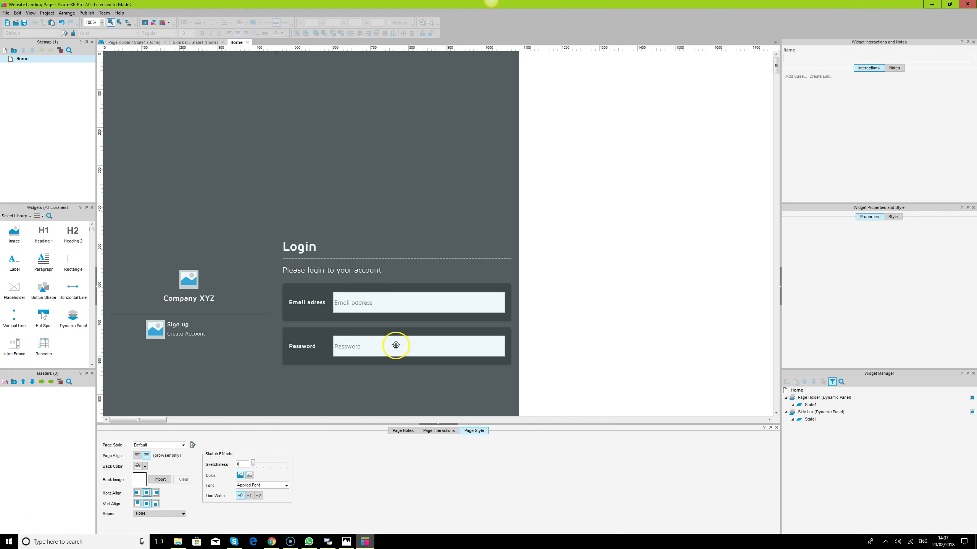
Turn off Keep in front in the Page Holder panel's browser pin settings.
{"action": "left_click", "coordinate": [801, 253]}
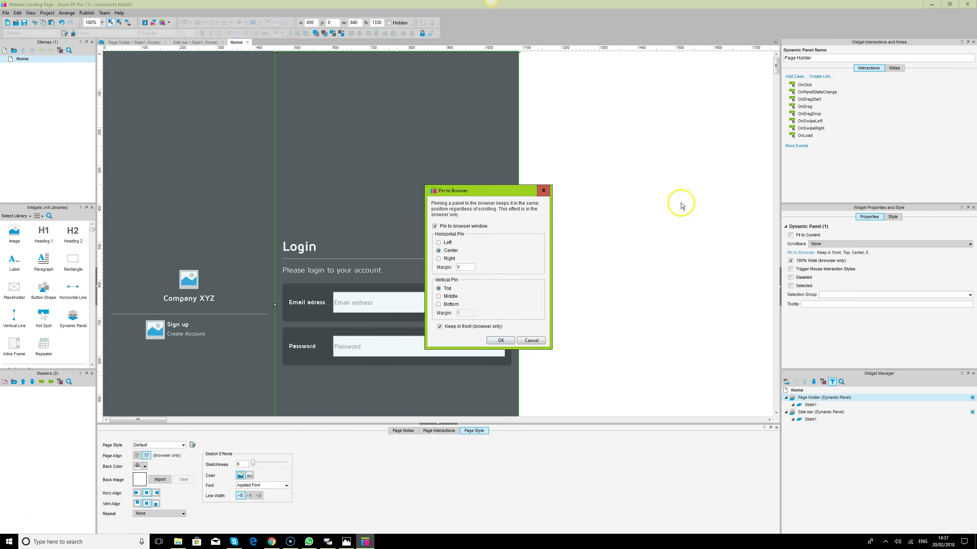
{"action": "left_click", "coordinate": [439, 327]}
{"action": "left_click", "coordinate": [500, 341]}
Reload the preview in Chrome to check the centre-pinned login panel, and return to Axure.
{"action": "left_click", "coordinate": [272, 542]}
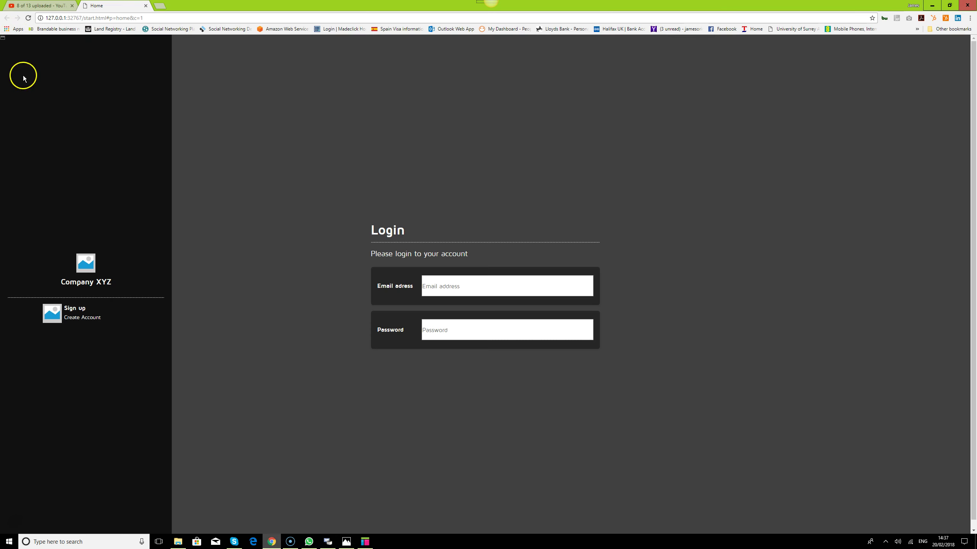
{"action": "left_click", "coordinate": [28, 18]}
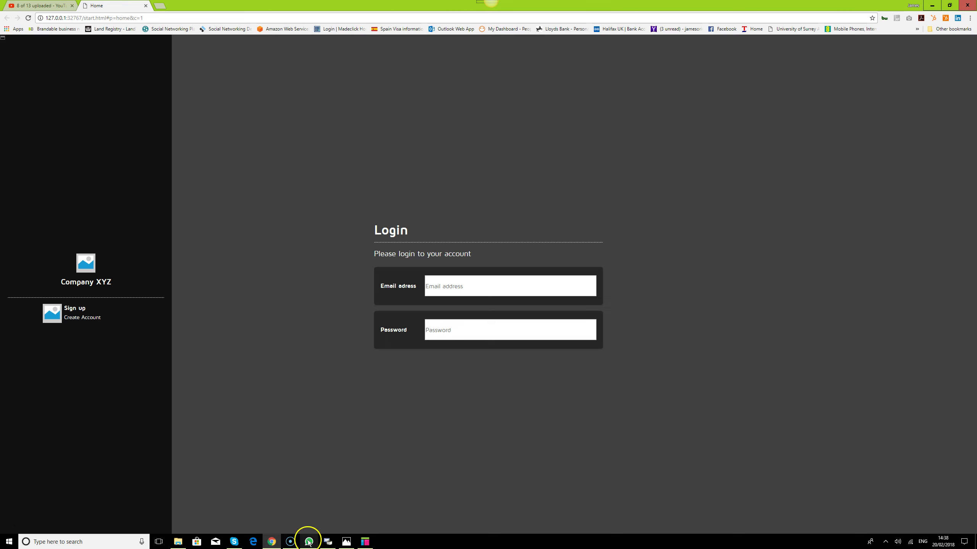
{"action": "left_click", "coordinate": [363, 543]}
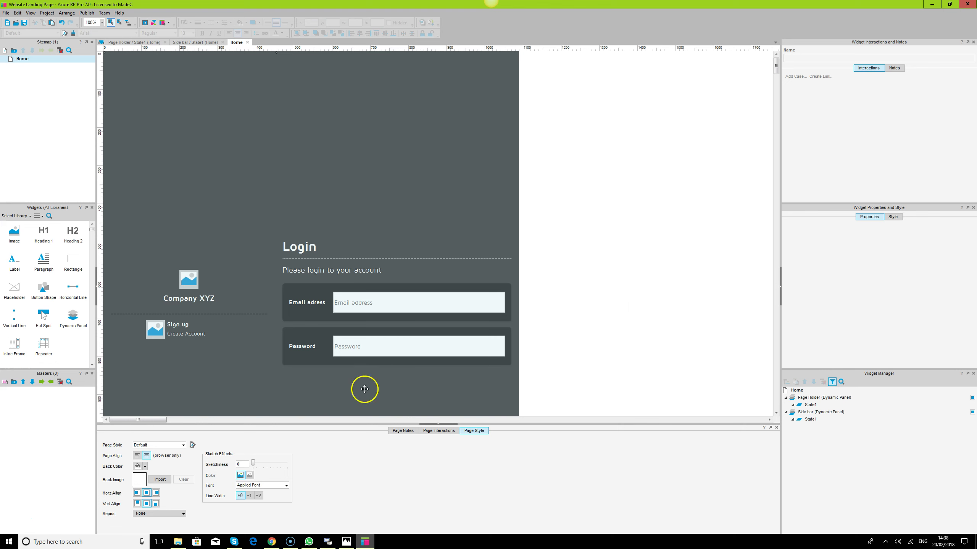
In State1 of the Page Holder panel, widen the background rectangle behind the login form to 900.
{"action": "left_click", "coordinate": [380, 300]}
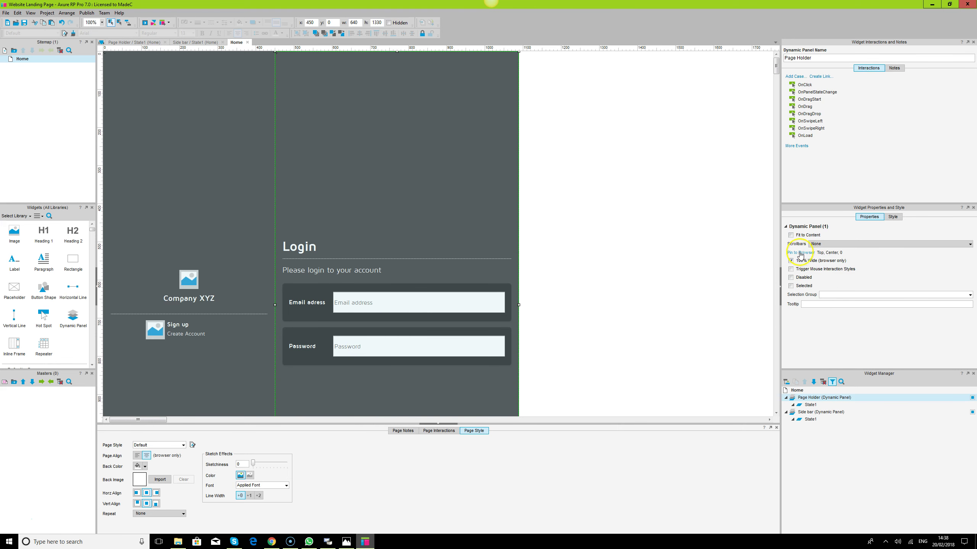
{"action": "double_click", "coordinate": [811, 405]}
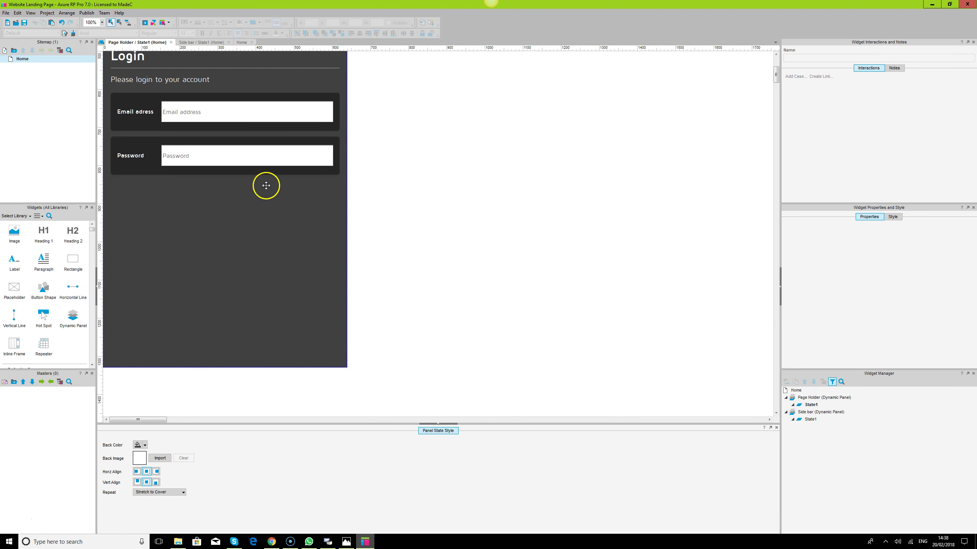
{"action": "key", "text": "ctrl+a"}
{"action": "scroll", "coordinate": [409, 261], "scroll_direction": "up", "scroll_amount": 5}
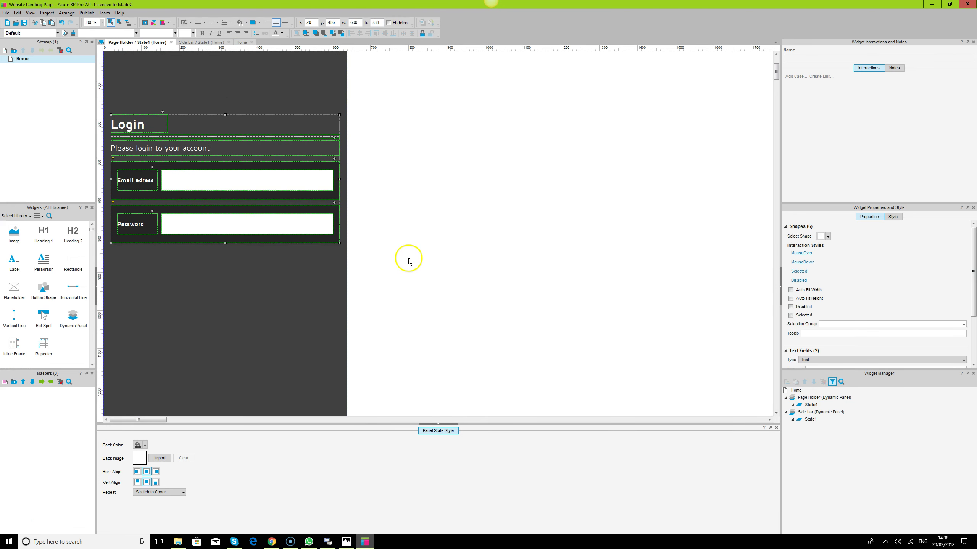
{"action": "left_click", "coordinate": [345, 211]}
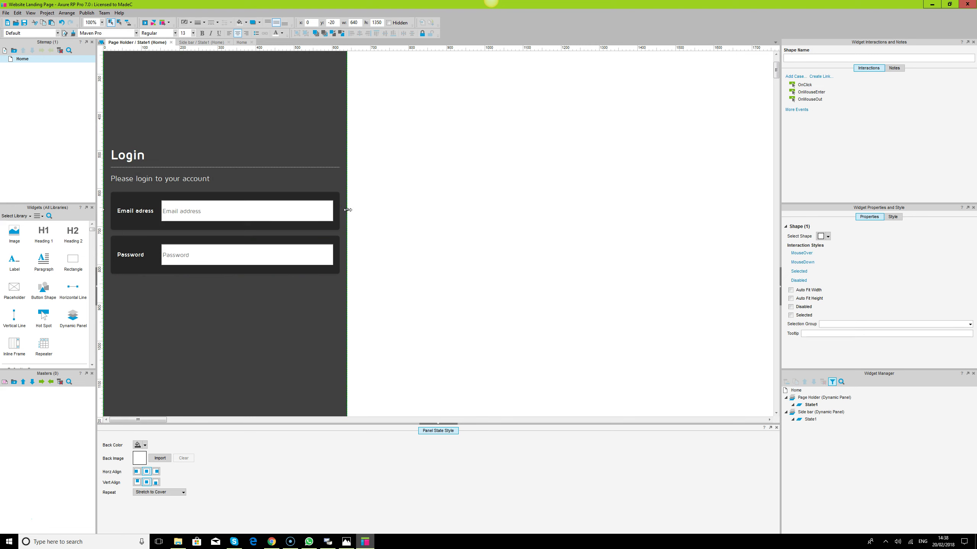
{"action": "left_click_drag", "start_coordinate": [348, 210], "coordinate": [502, 220]}
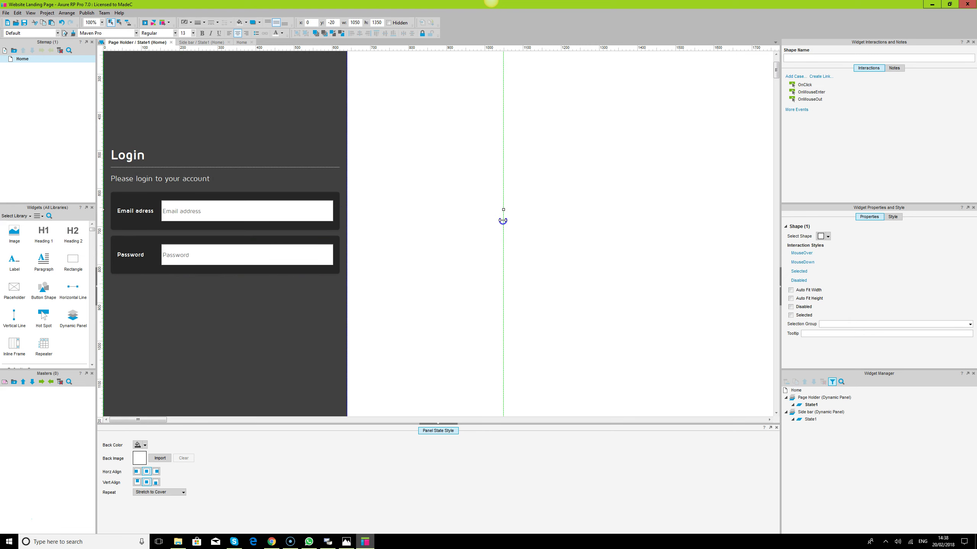
{"action": "left_click_drag", "start_coordinate": [502, 221], "coordinate": [445, 217]}
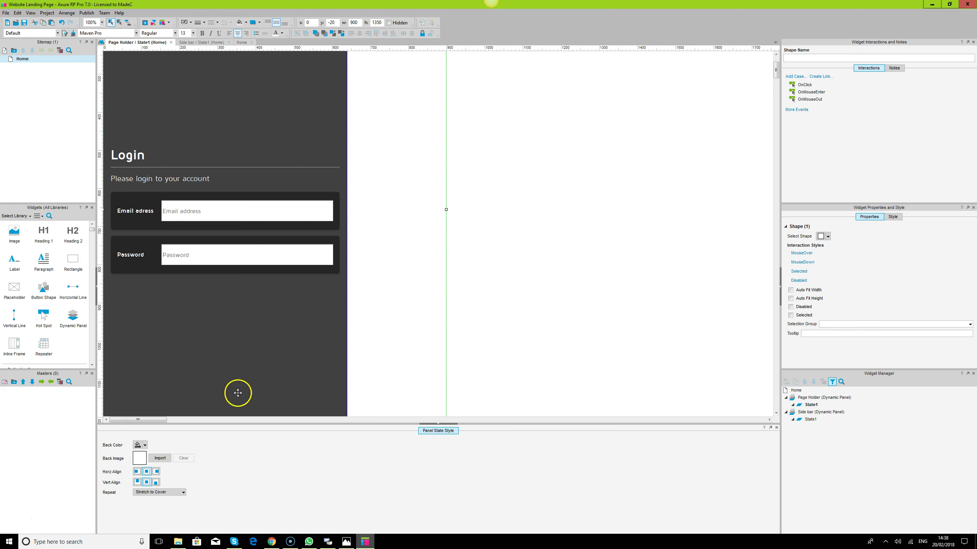
Set the width of the Page Holder dynamic panel on the Home page to 900.
{"action": "left_click", "coordinate": [795, 392]}
{"action": "left_click", "coordinate": [795, 396]}
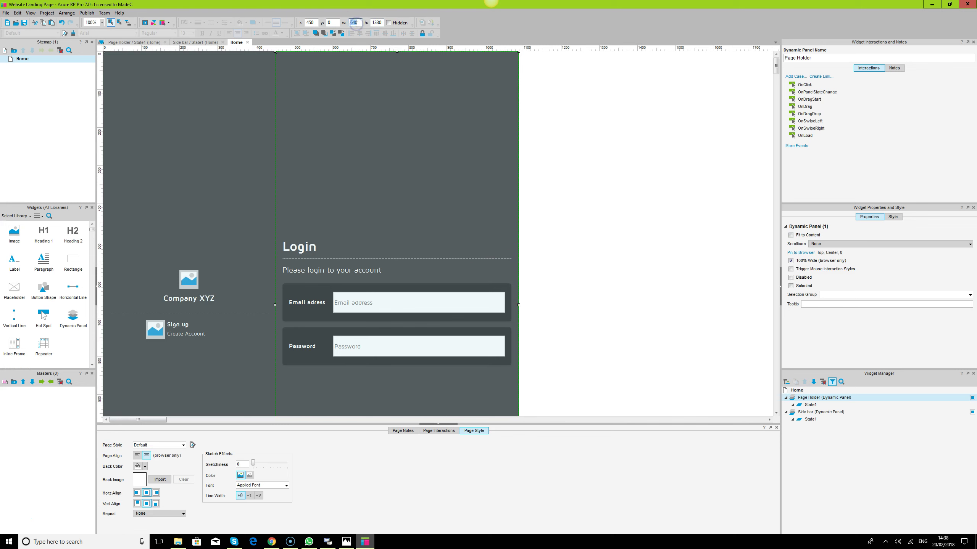
{"action": "type", "text": "900"}
{"action": "key", "text": "Return"}
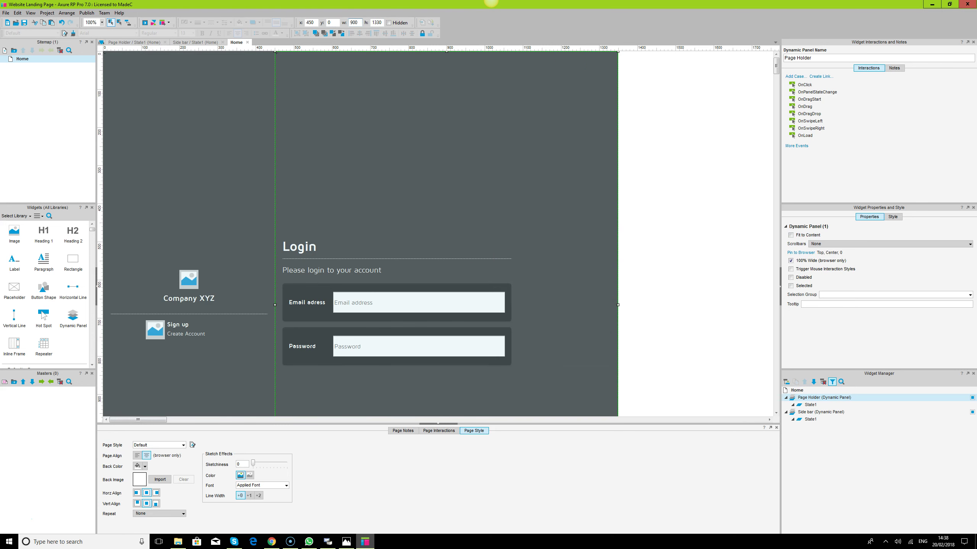
In the Page Holder's State1, stretch all login form widgets together to a total width of 870.
{"action": "double_click", "coordinate": [810, 405]}
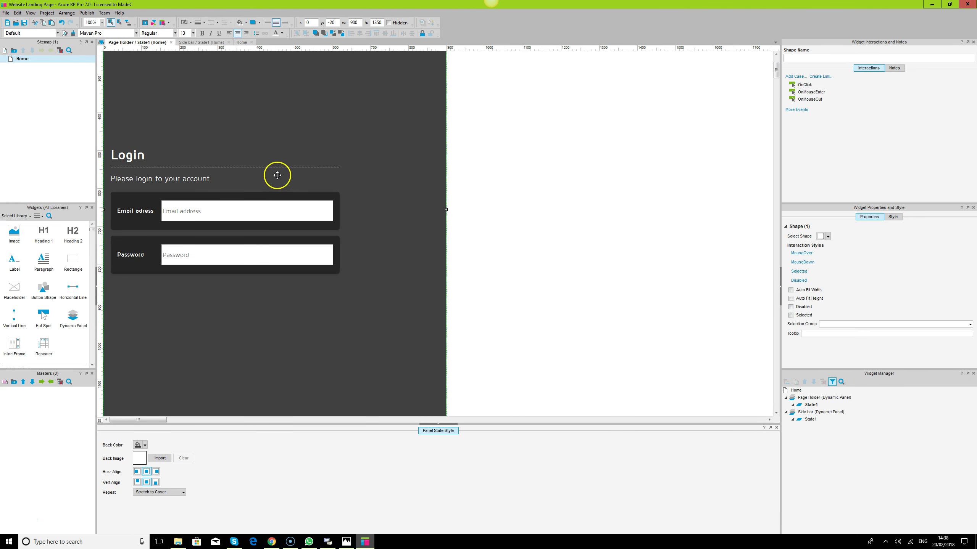
{"action": "key", "text": "ctrl+a"}
{"action": "left_click_drag", "start_coordinate": [339, 210], "coordinate": [443, 215]}
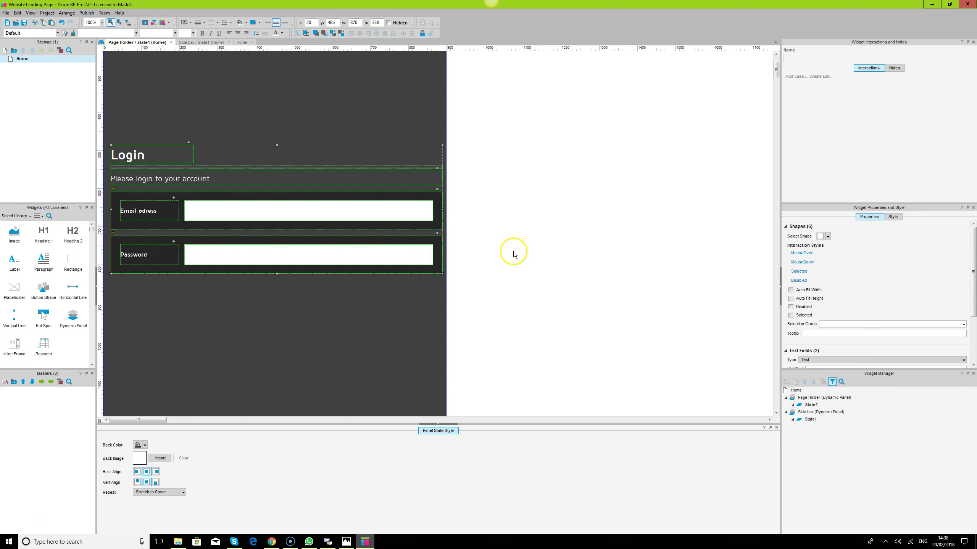
{"action": "left_click", "coordinate": [514, 250]}
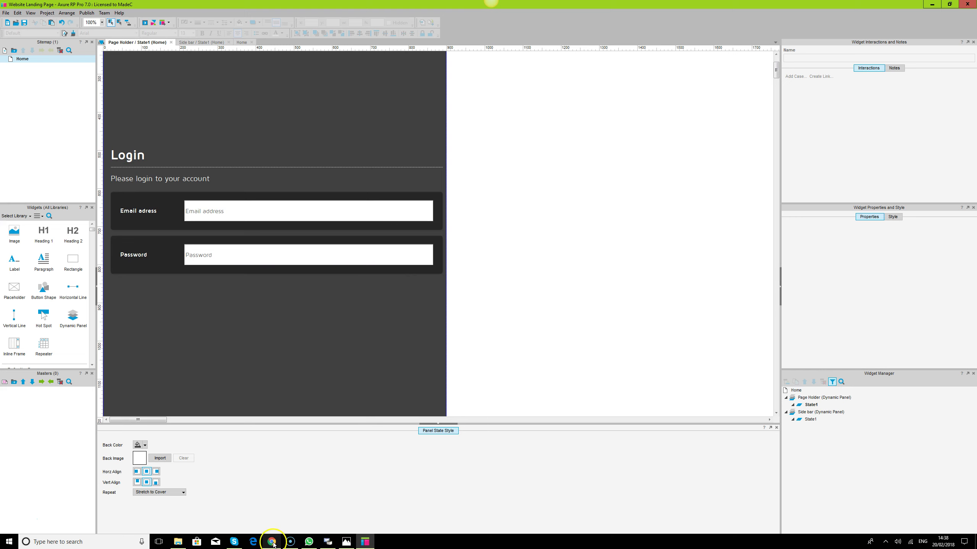
Reload the preview in Chrome and test the Email address and Password fields with sample entries, clearing both again.
{"action": "left_click", "coordinate": [272, 542]}
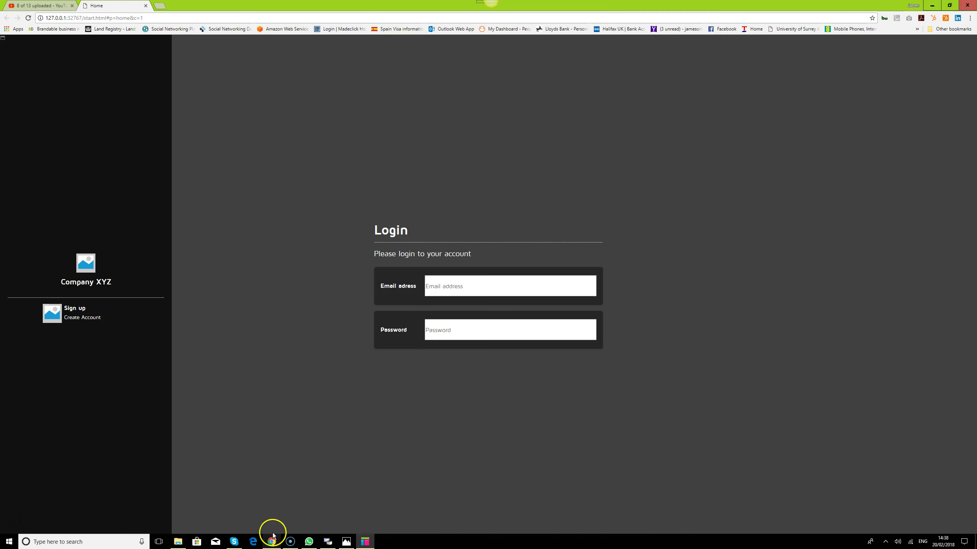
{"action": "left_click", "coordinate": [29, 18]}
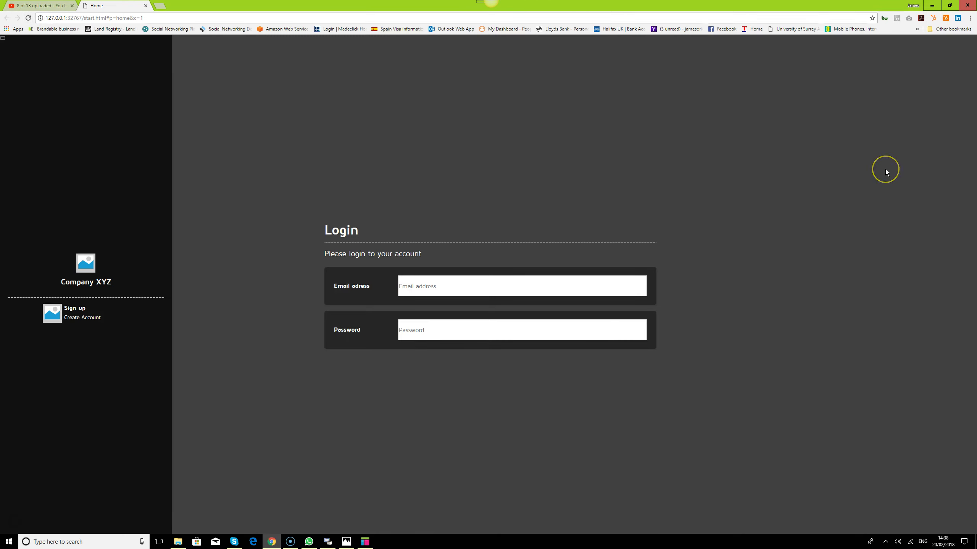
{"action": "left_click", "coordinate": [523, 285]}
{"action": "type", "text": "ddd"}
{"action": "left_click", "coordinate": [476, 330]}
{"action": "type", "text": "dd"}
{"action": "left_click_drag", "start_coordinate": [487, 285], "coordinate": [196, 297]}
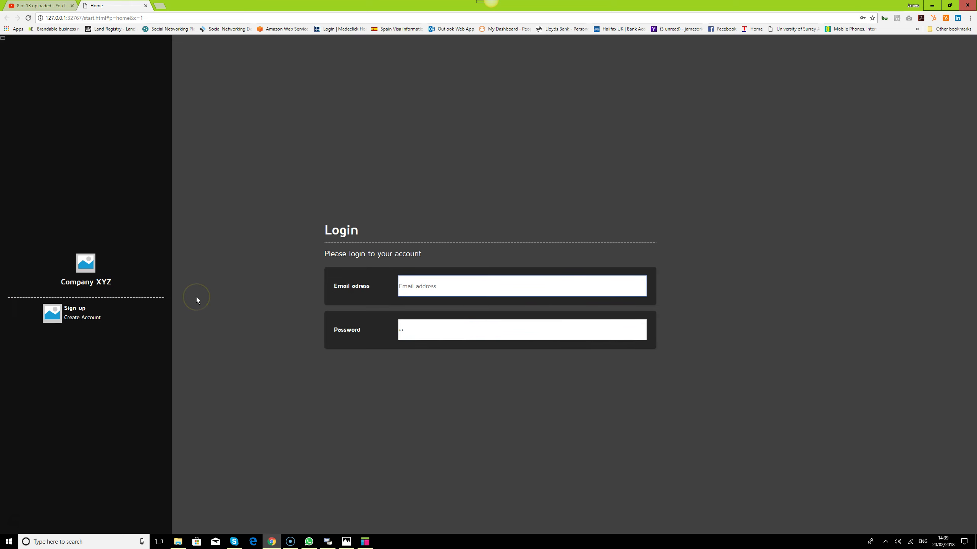
{"action": "left_click_drag", "start_coordinate": [514, 327], "coordinate": [182, 328]}
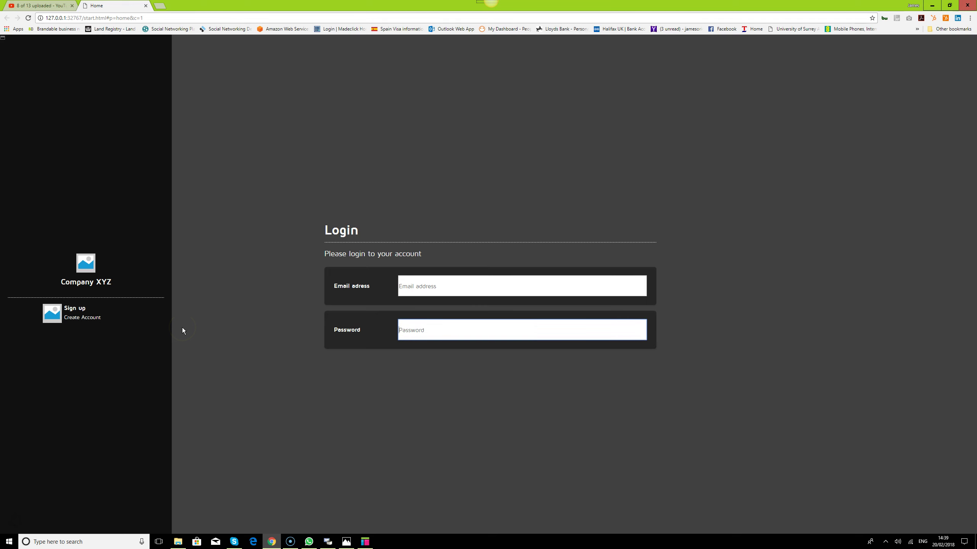
{"action": "left_click_drag", "start_coordinate": [312, 288], "coordinate": [359, 262]}
Check the hand-drawn login page sketch in Photos and return to Axure.
{"action": "left_click", "coordinate": [308, 542]}
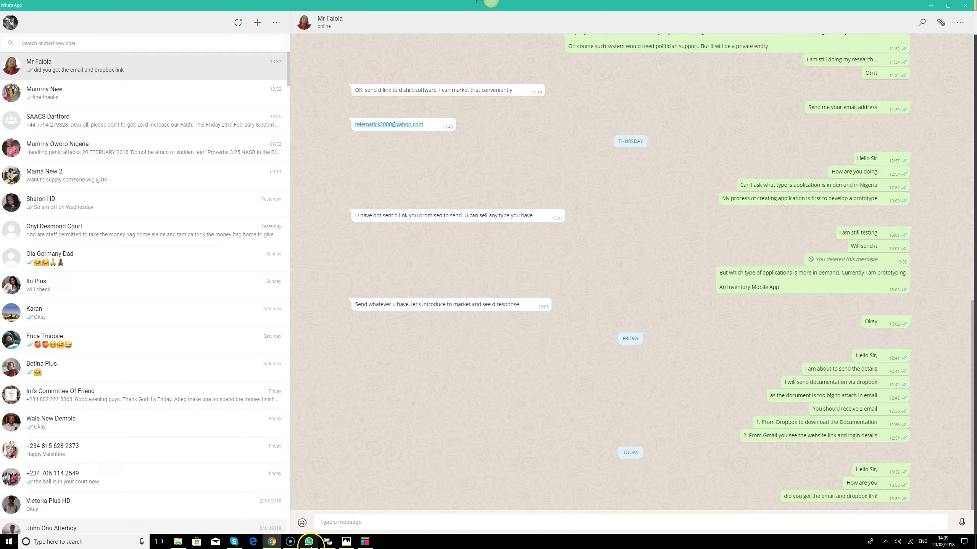
{"action": "left_click", "coordinate": [309, 542]}
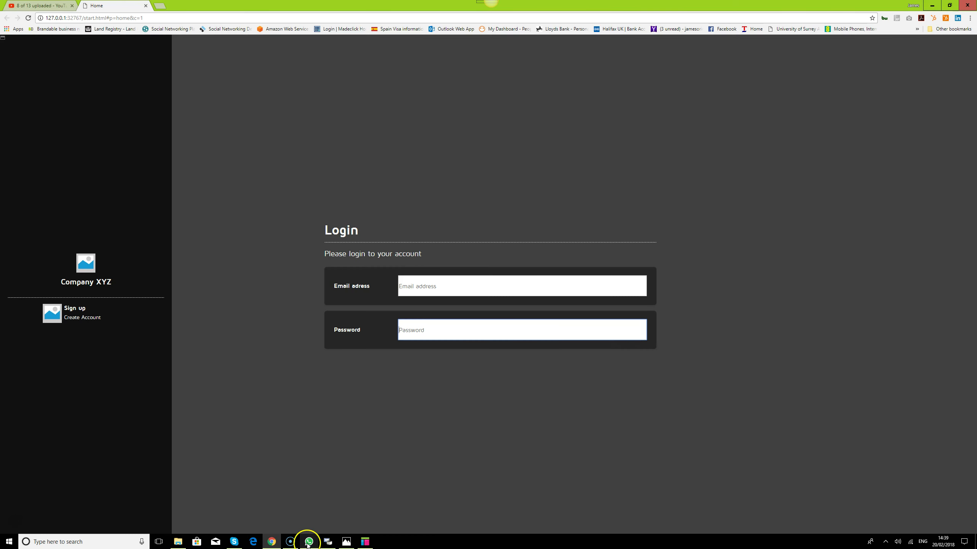
{"action": "left_click", "coordinate": [346, 541]}
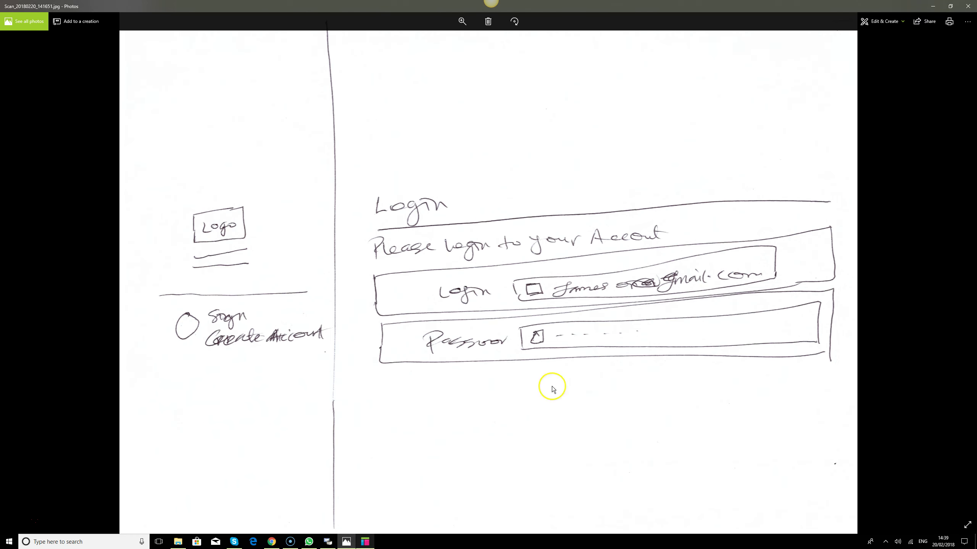
{"action": "left_click", "coordinate": [365, 542]}
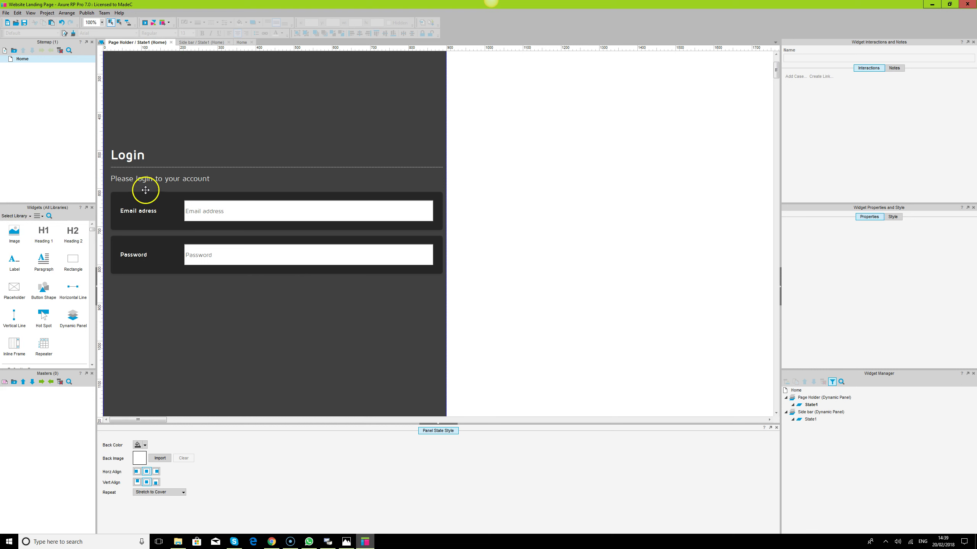
Duplicate the "Please login to your account" text, place the copy just below the Password row, and change it to "Forgot password?".
{"action": "key", "text": "ctrl+a"}
{"action": "left_click", "coordinate": [151, 178]}
{"action": "key", "text": "ctrl+d"}
{"action": "left_click_drag", "start_coordinate": [178, 182], "coordinate": [176, 284]}
{"action": "double_click", "coordinate": [123, 285]}
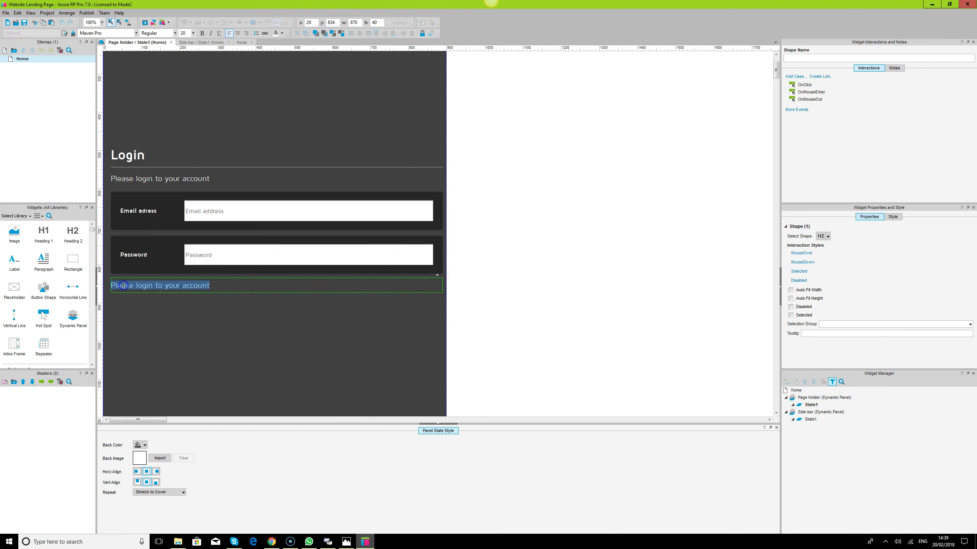
{"action": "type", "text": "Forgot password?"}
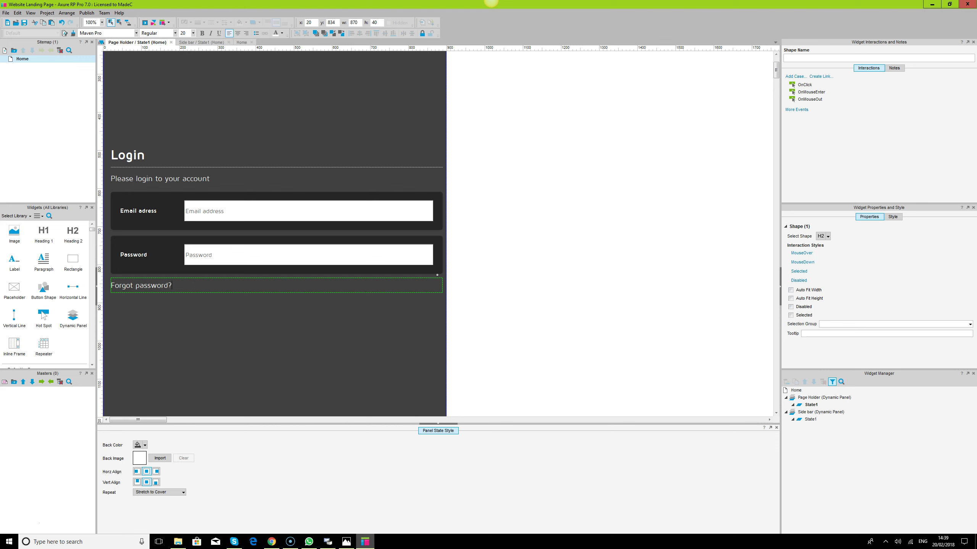
{"action": "left_click", "coordinate": [192, 310]}
Narrow the "Forgot password?" text to a width of 190, keeping it against the login form's right edge.
{"action": "left_click", "coordinate": [163, 286]}
{"action": "left_click_drag", "start_coordinate": [112, 285], "coordinate": [370, 285]}
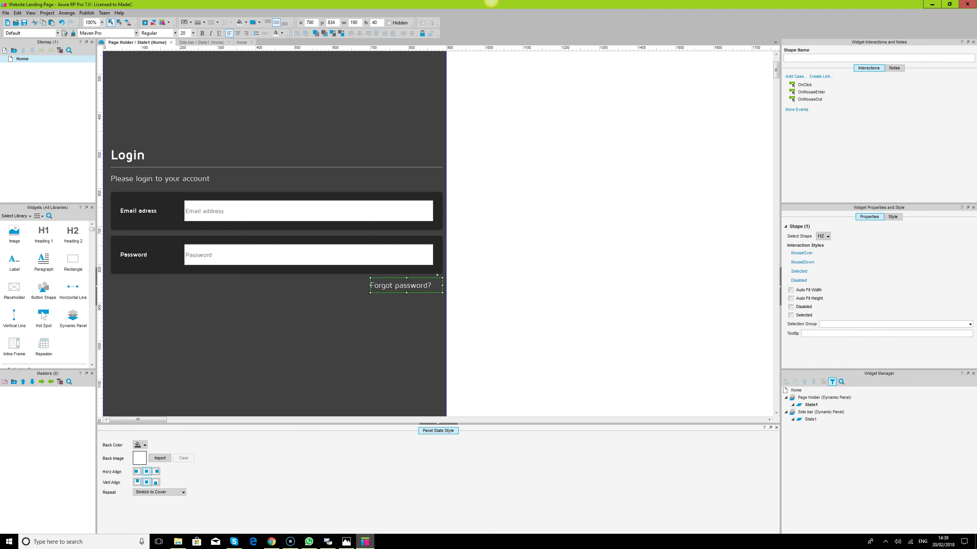
Right-align the "Forgot password?" text and return to the Home page.
{"action": "left_click", "coordinate": [246, 33]}
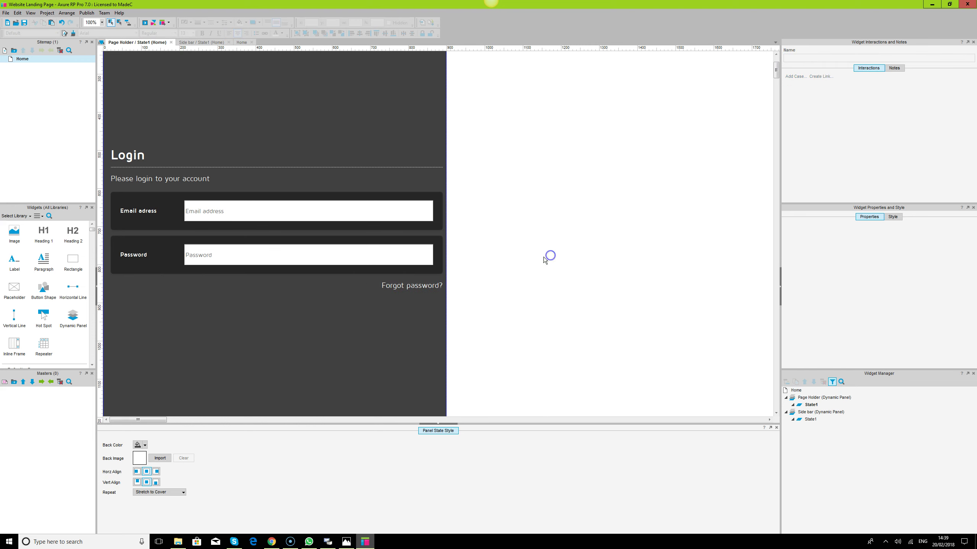
{"action": "left_click", "coordinate": [422, 286]}
{"action": "left_click", "coordinate": [511, 296]}
{"action": "double_click", "coordinate": [22, 58]}
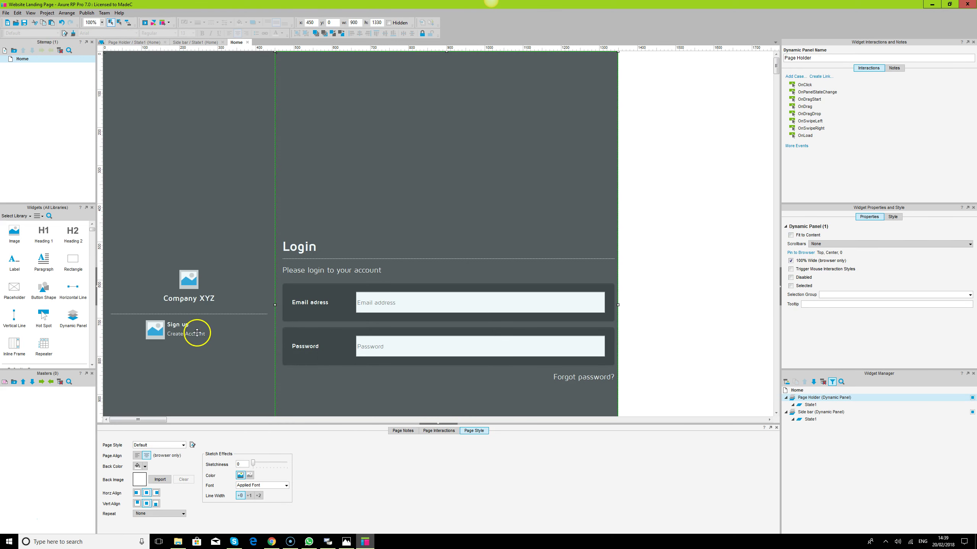
Open State1 of the Side bar panel and ungroup the block holding the logo, company name, divider and sign-up content.
{"action": "left_click", "coordinate": [170, 323]}
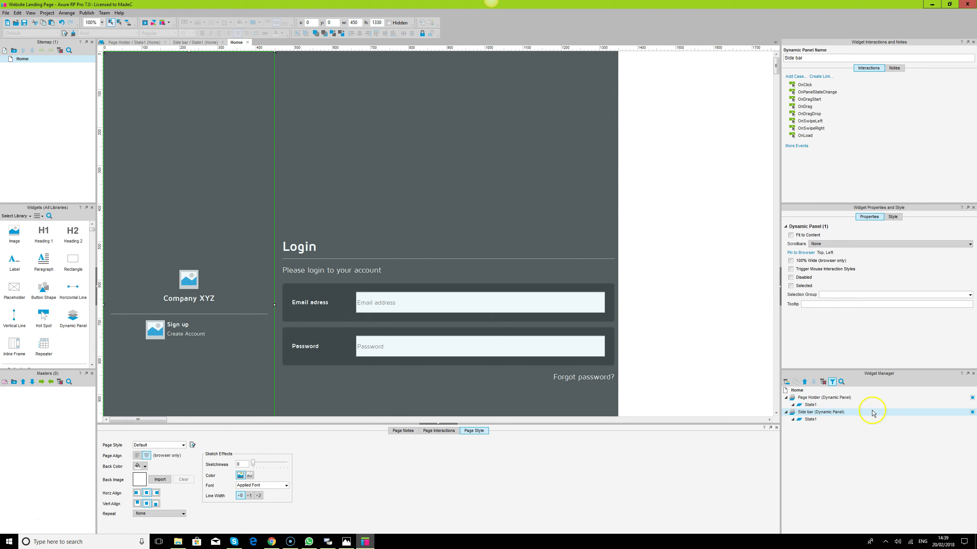
{"action": "left_click", "coordinate": [806, 420]}
{"action": "left_click", "coordinate": [806, 420]}
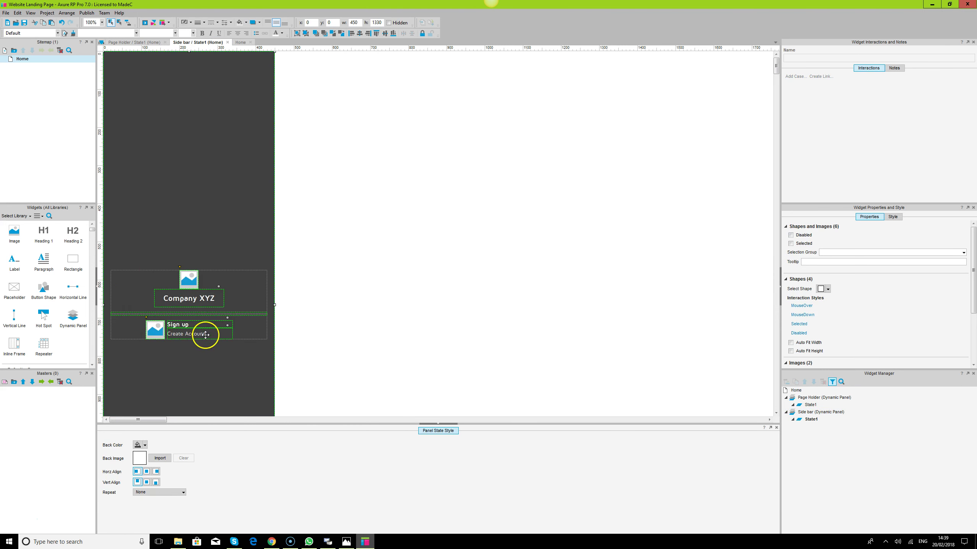
{"action": "key", "text": "ctrl+a"}
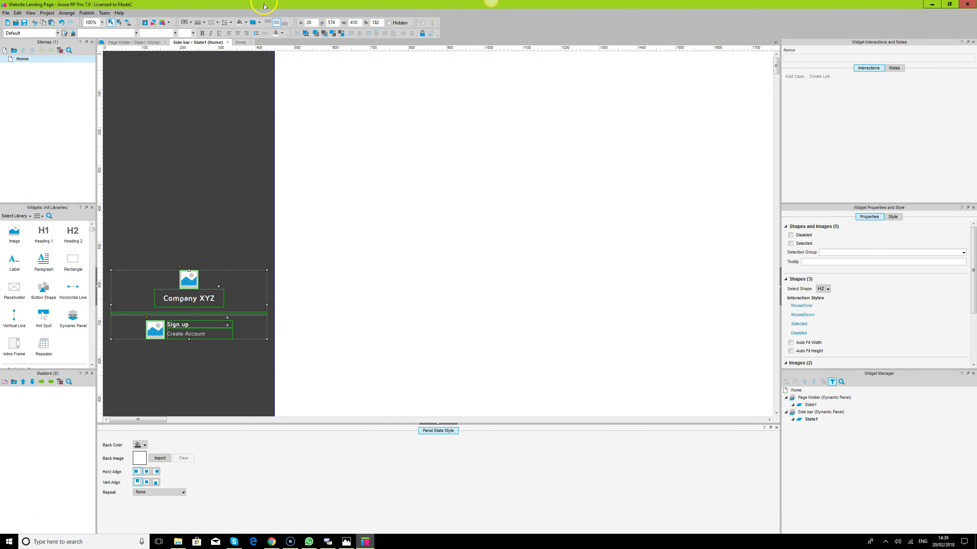
{"action": "left_click", "coordinate": [307, 35]}
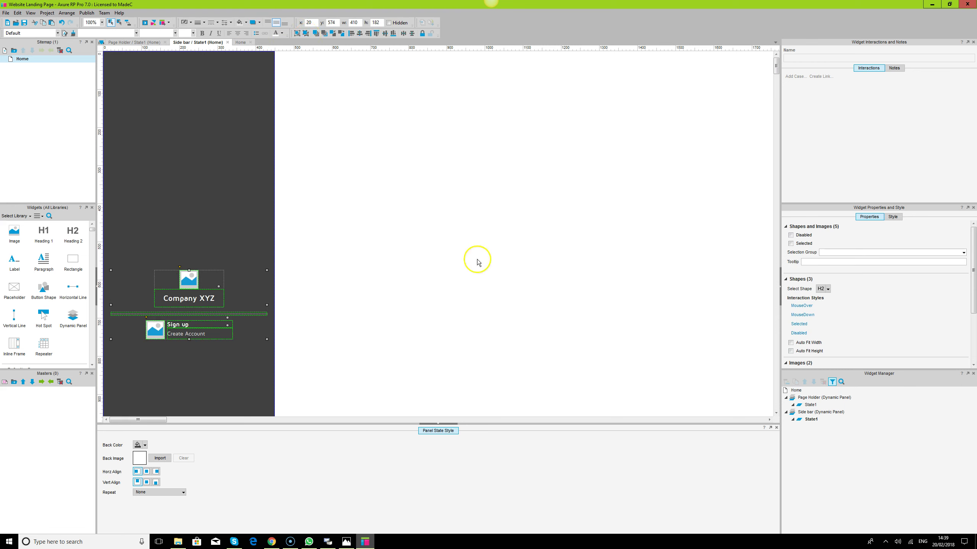
{"action": "left_click", "coordinate": [475, 262]}
Try copying the "Sign up / Create Account" group into the Page Holder's State1, just below the Password row at x 20, y 834.
{"action": "left_click", "coordinate": [175, 325]}
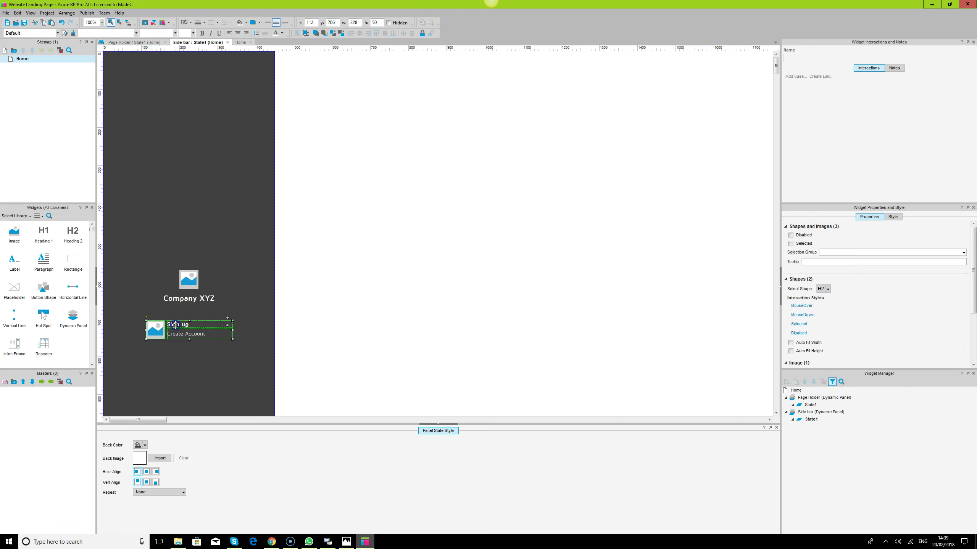
{"action": "left_click", "coordinate": [180, 295]}
{"action": "left_click", "coordinate": [798, 422]}
{"action": "double_click", "coordinate": [809, 404]}
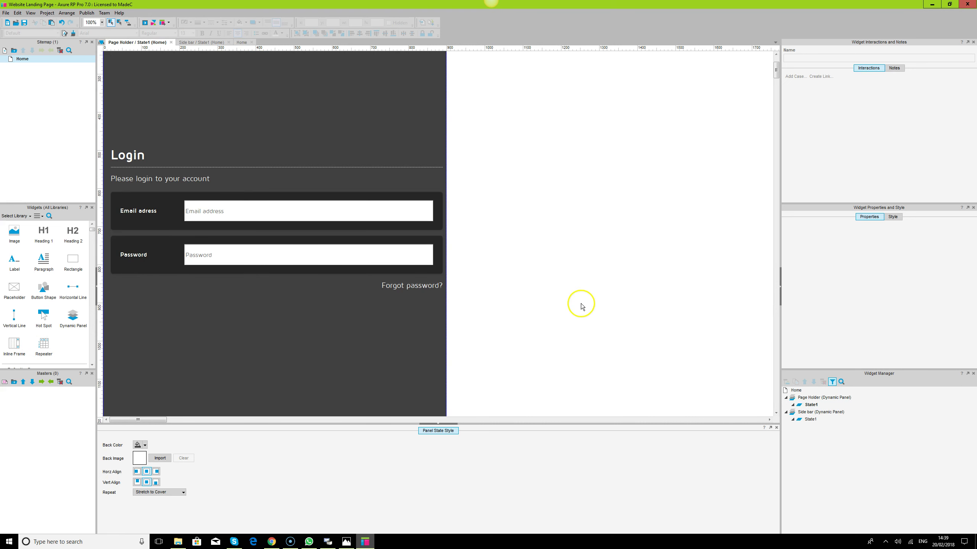
{"action": "key", "text": "ctrl+v"}
{"action": "left_click_drag", "start_coordinate": [173, 237], "coordinate": [129, 288]}
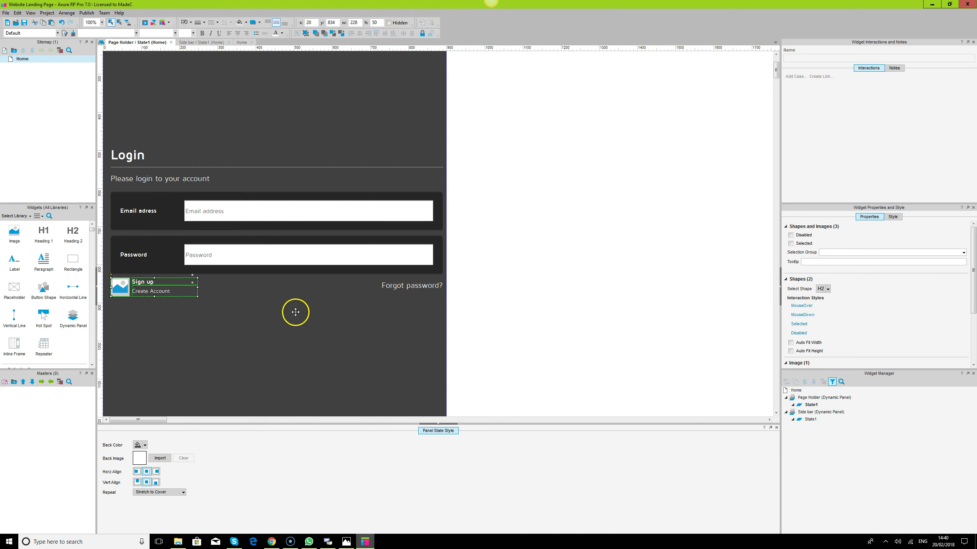
Try increasing the height of the "Forgot password?" text to 50, matching the sign-up group.
{"action": "left_click", "coordinate": [406, 288]}
{"action": "left_click_drag", "start_coordinate": [406, 292], "coordinate": [405, 296]}
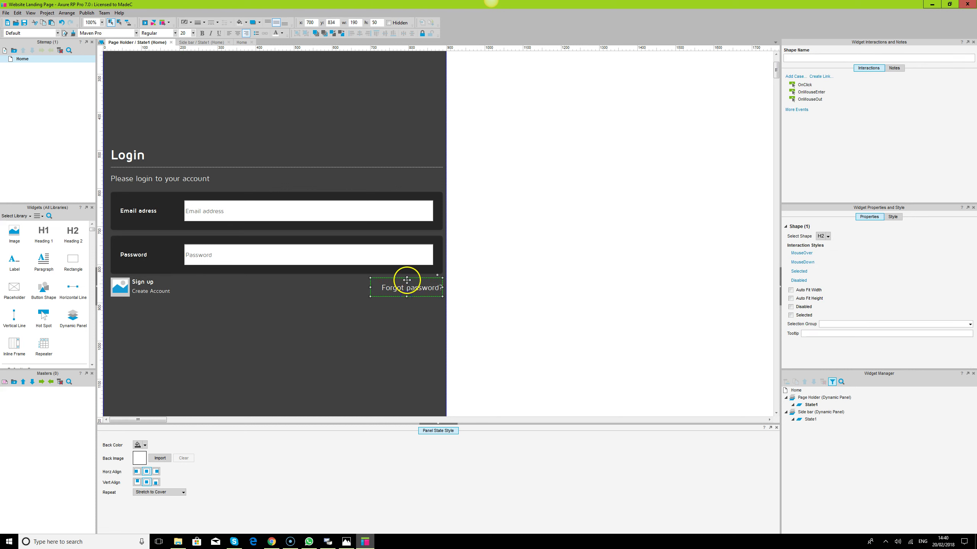
{"action": "left_click", "coordinate": [525, 285]}
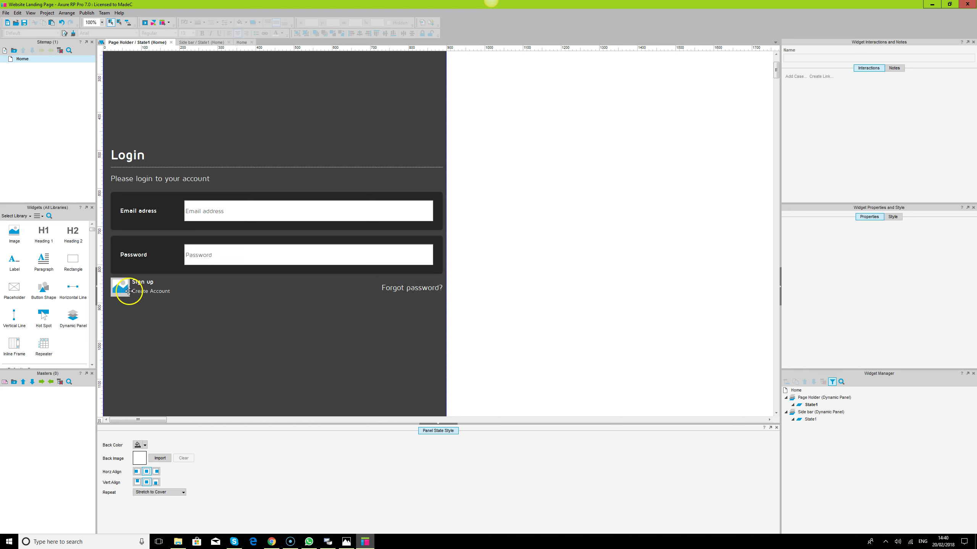
Try moving the pasted sign-up group above the Login heading, to about x 341, y 330.
{"action": "left_click", "coordinate": [123, 287]}
{"action": "left_click", "coordinate": [123, 286]}
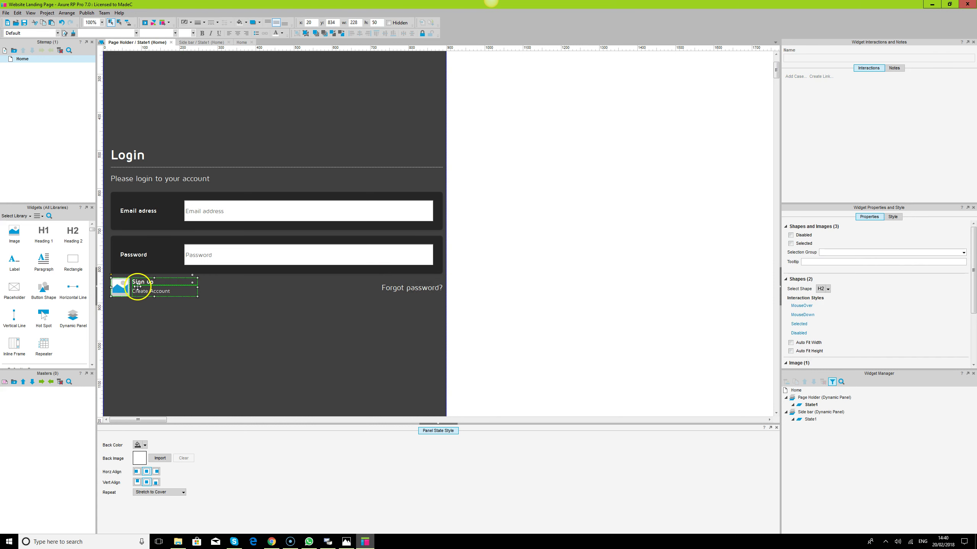
{"action": "scroll", "coordinate": [136, 294], "scroll_direction": "up", "scroll_amount": 1}
{"action": "left_click_drag", "start_coordinate": [145, 328], "coordinate": [265, 134]}
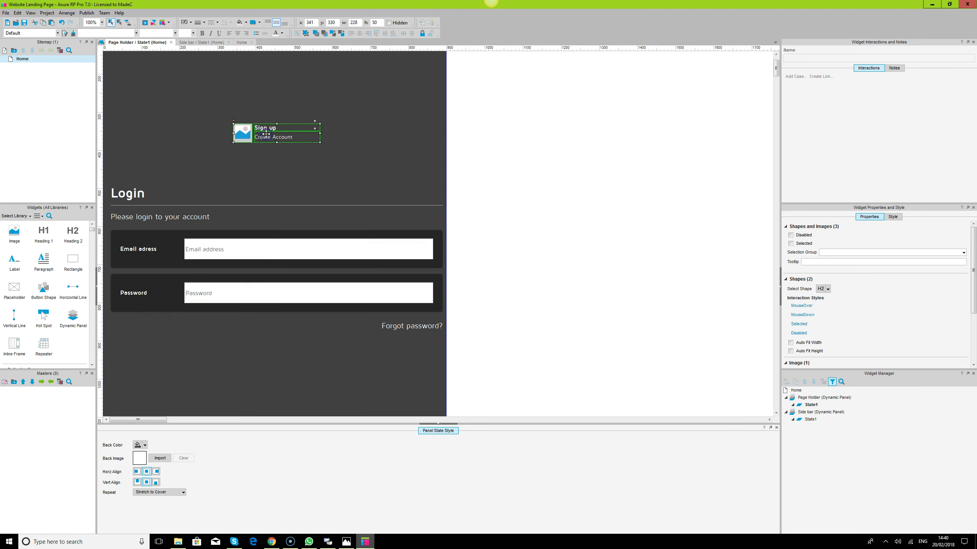
Undo the sign-up group's moves, the "Forgot password?" height change and the paste, and return to the Side bar state.
{"action": "key", "text": "ctrl+z"}
{"action": "key", "text": "ctrl+z"}
{"action": "key", "text": "ctrl+z"}
{"action": "key", "text": "ctrl+z"}
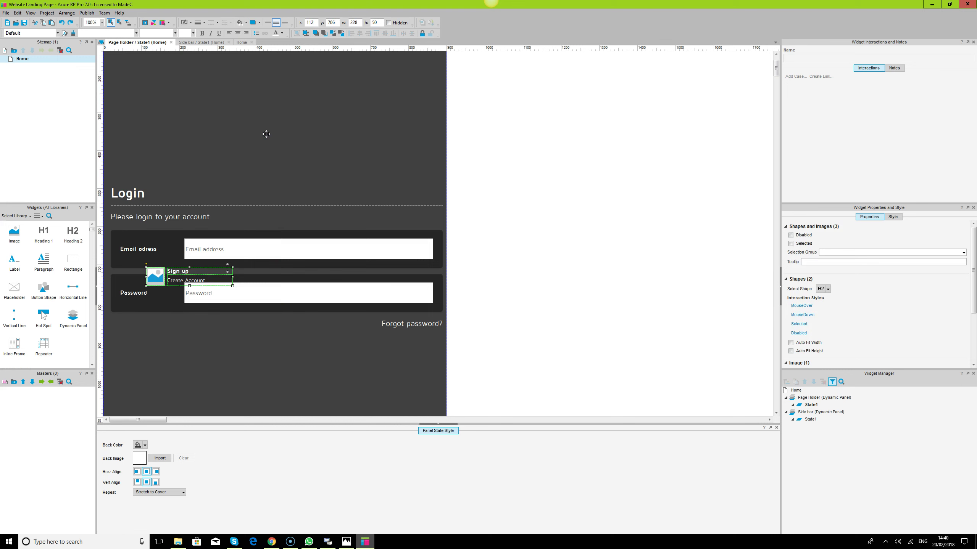
{"action": "key", "text": "ctrl+z"}
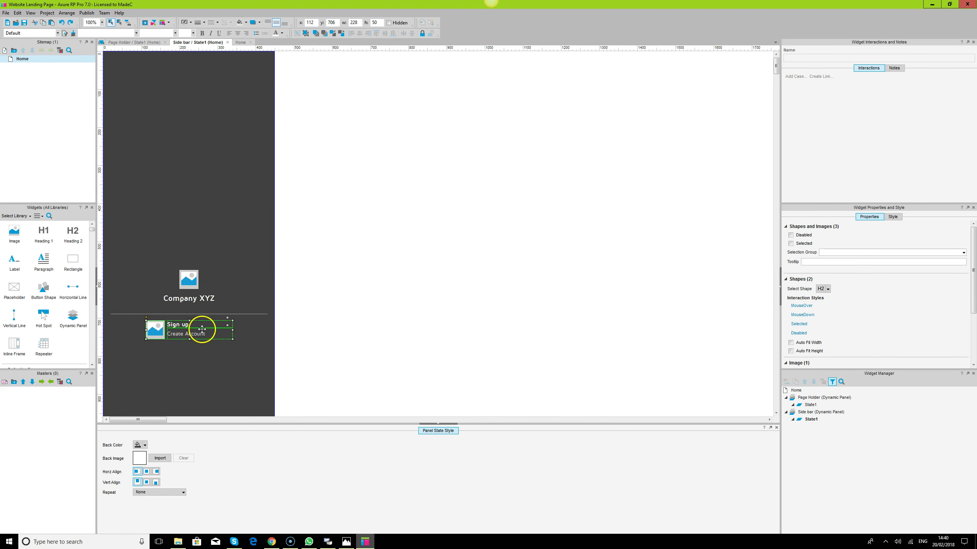
Check the content of State1 in the Page Holder panel and in the Side bar panel.
{"action": "double_click", "coordinate": [810, 405]}
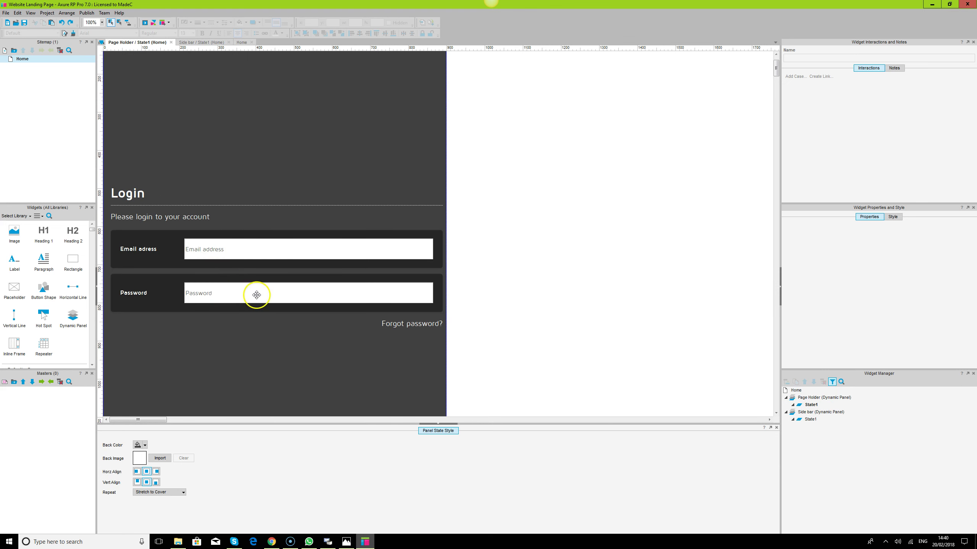
{"action": "mouse_move", "coordinate": [810, 420]}
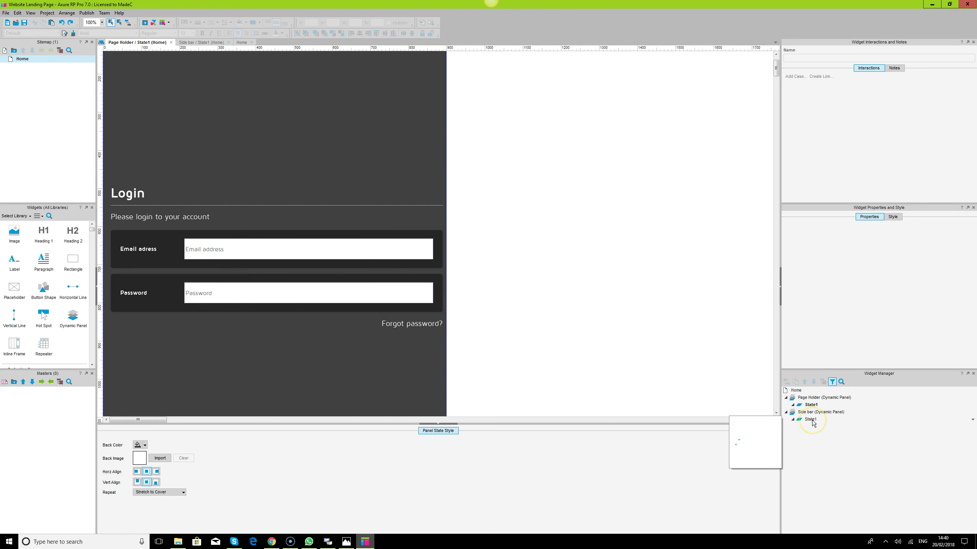
{"action": "double_click", "coordinate": [811, 419]}
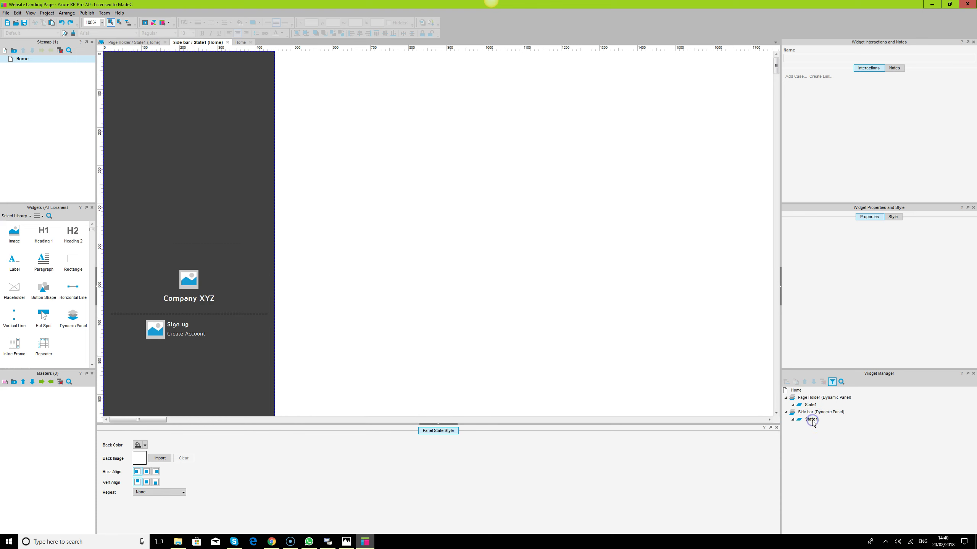
Switch to Chrome, reload the login page preview and check the Password field and the "Forgot password?" text.
{"action": "left_click", "coordinate": [271, 541]}
{"action": "left_click", "coordinate": [29, 18]}
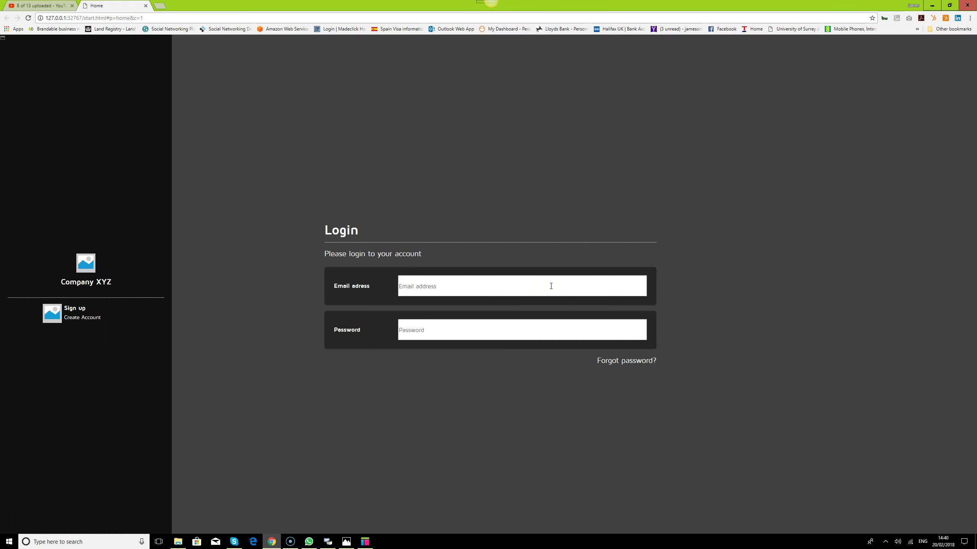
{"action": "left_click", "coordinate": [524, 331]}
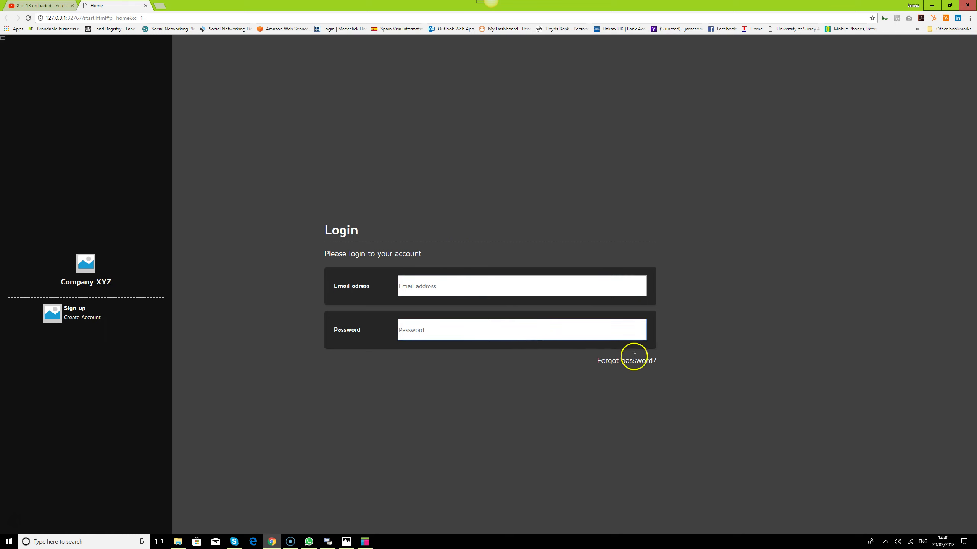